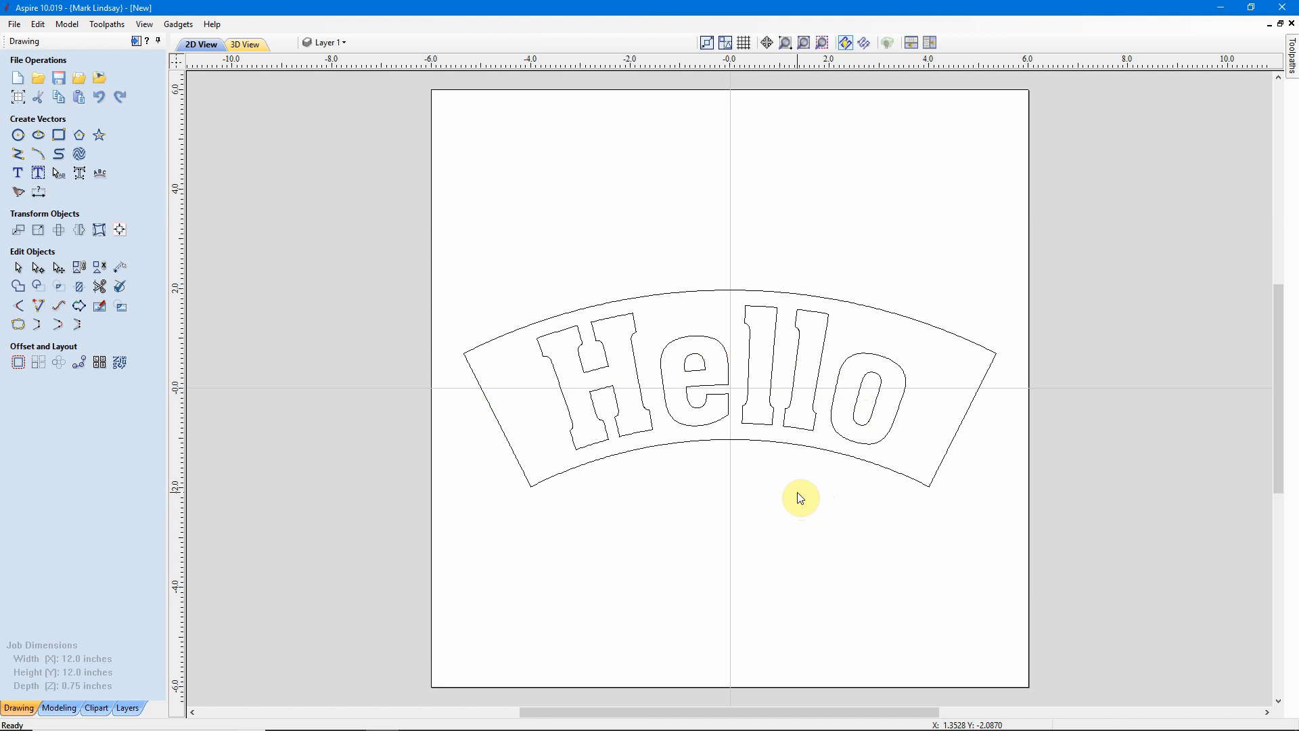
# Delete the existing curved Hello design from the drawing.
pyautogui.moveTo(924, 205); pyautogui.dragTo(666, 554)
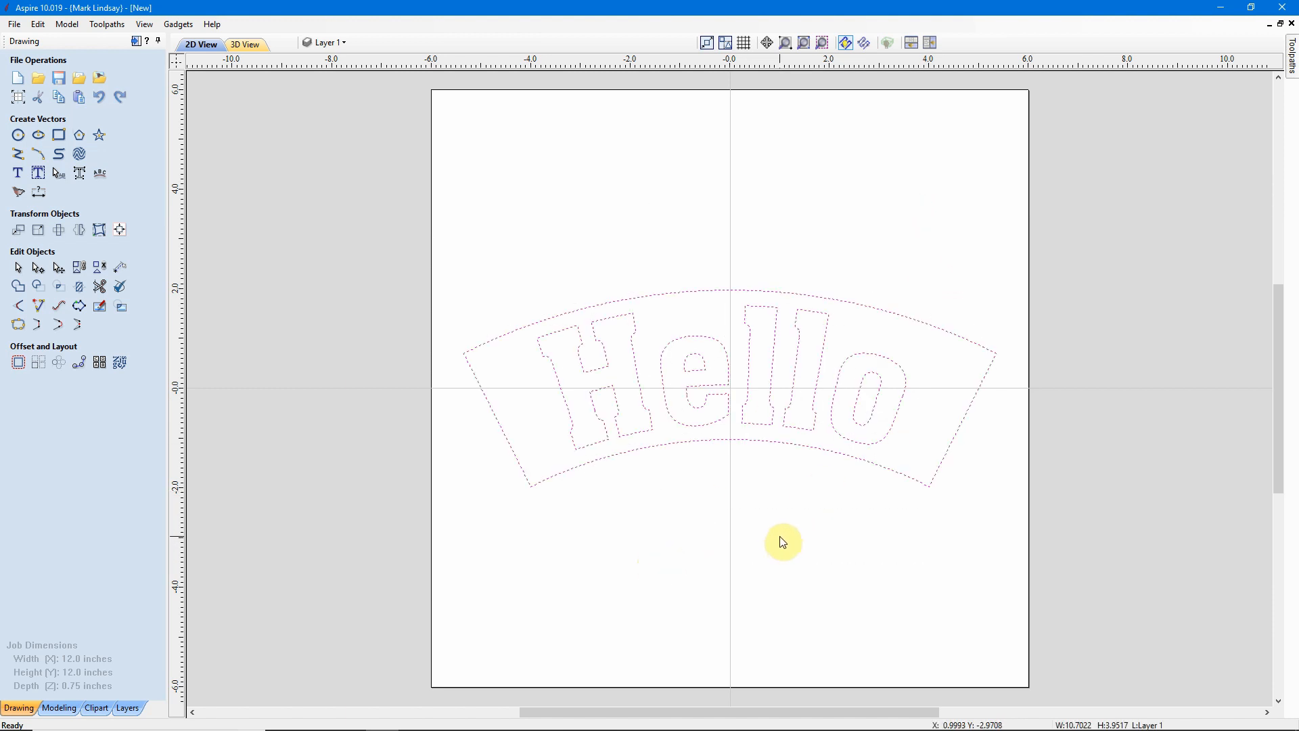
pyautogui.press('Delete')
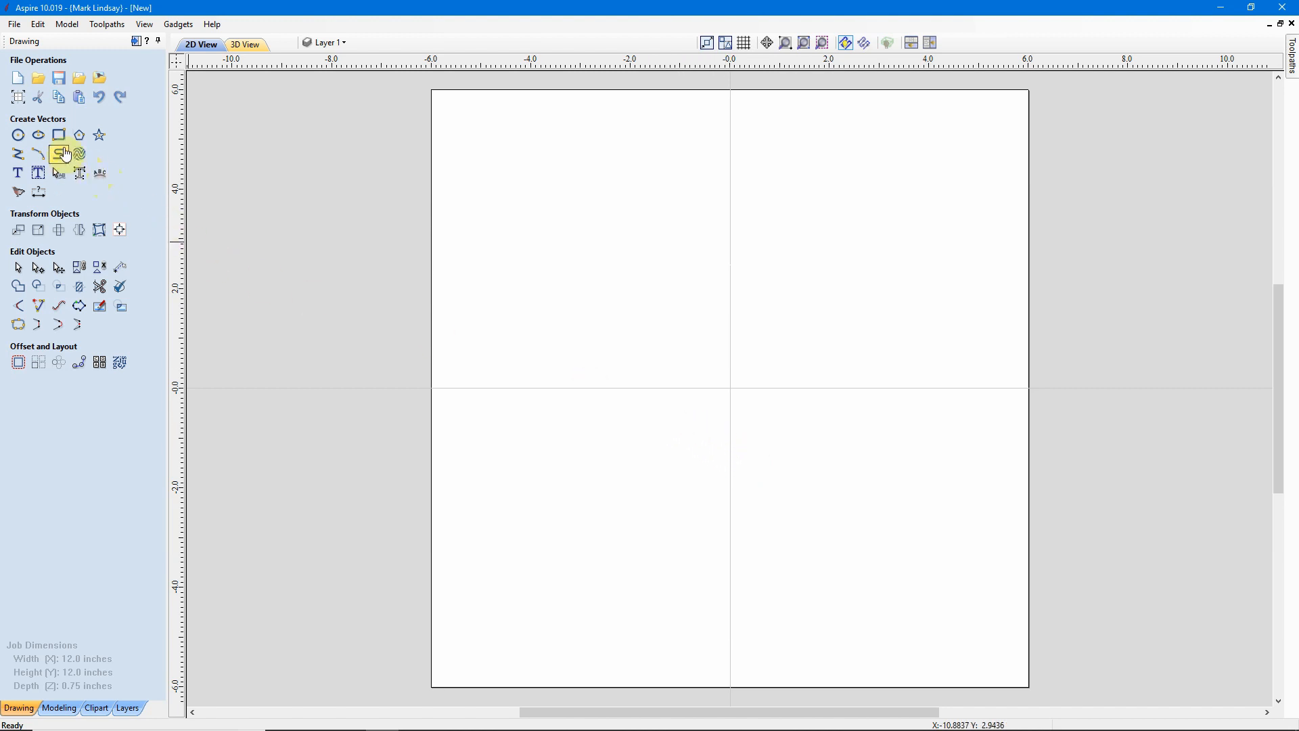
# Create a 10 by 3 inch square-cornered rectangle centred on the origin.
pyautogui.click(59, 136)
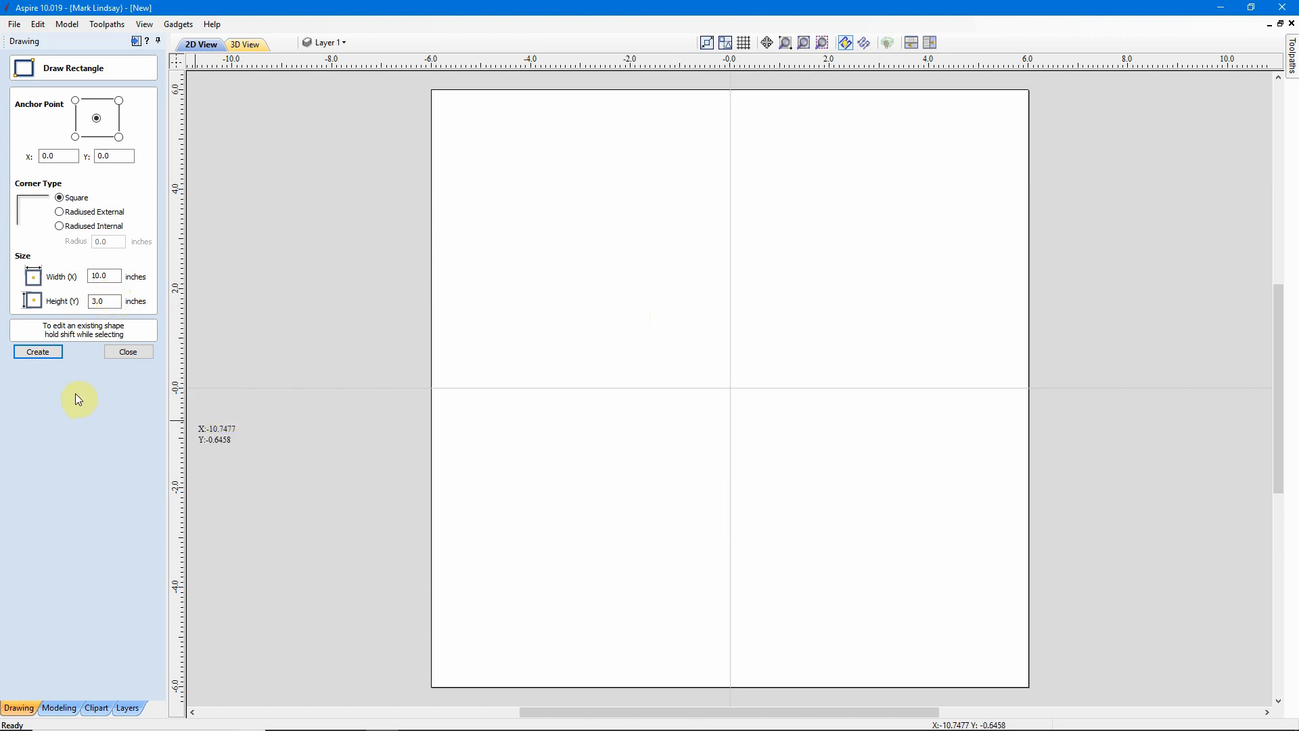
pyautogui.click(39, 352)
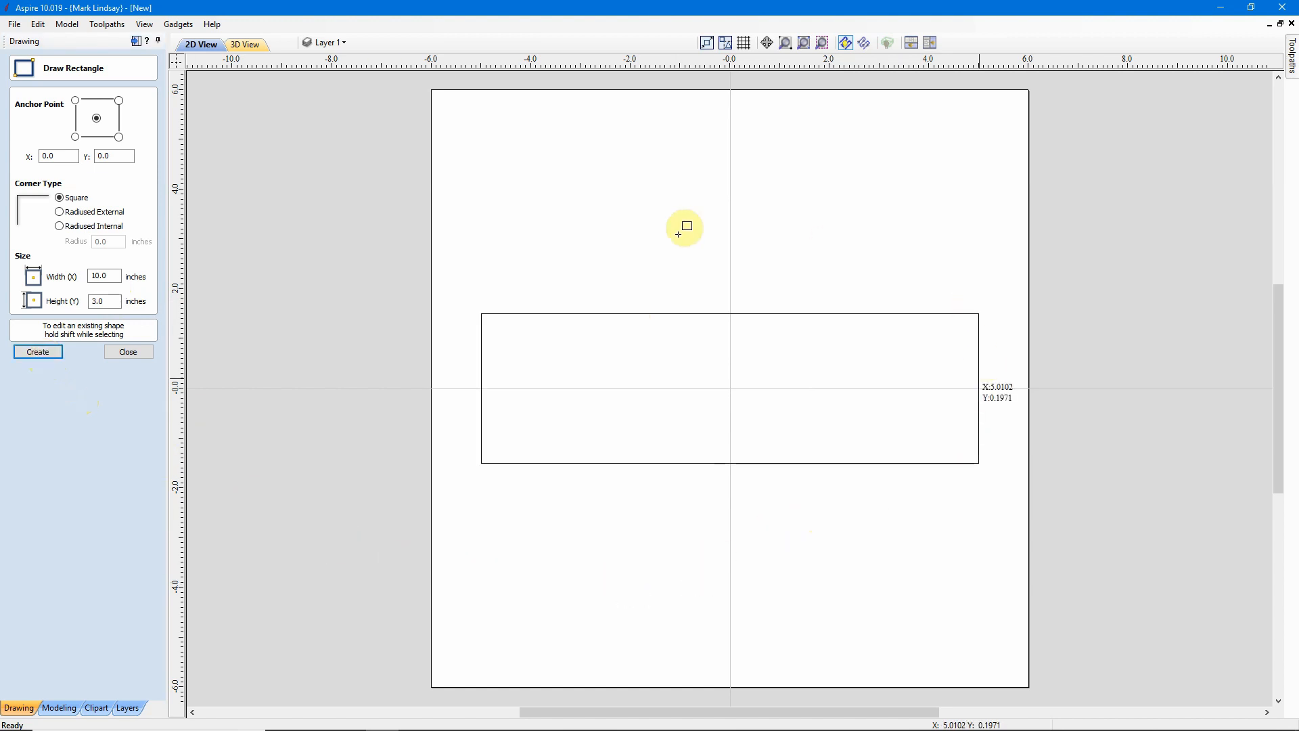
pyautogui.click(126, 353)
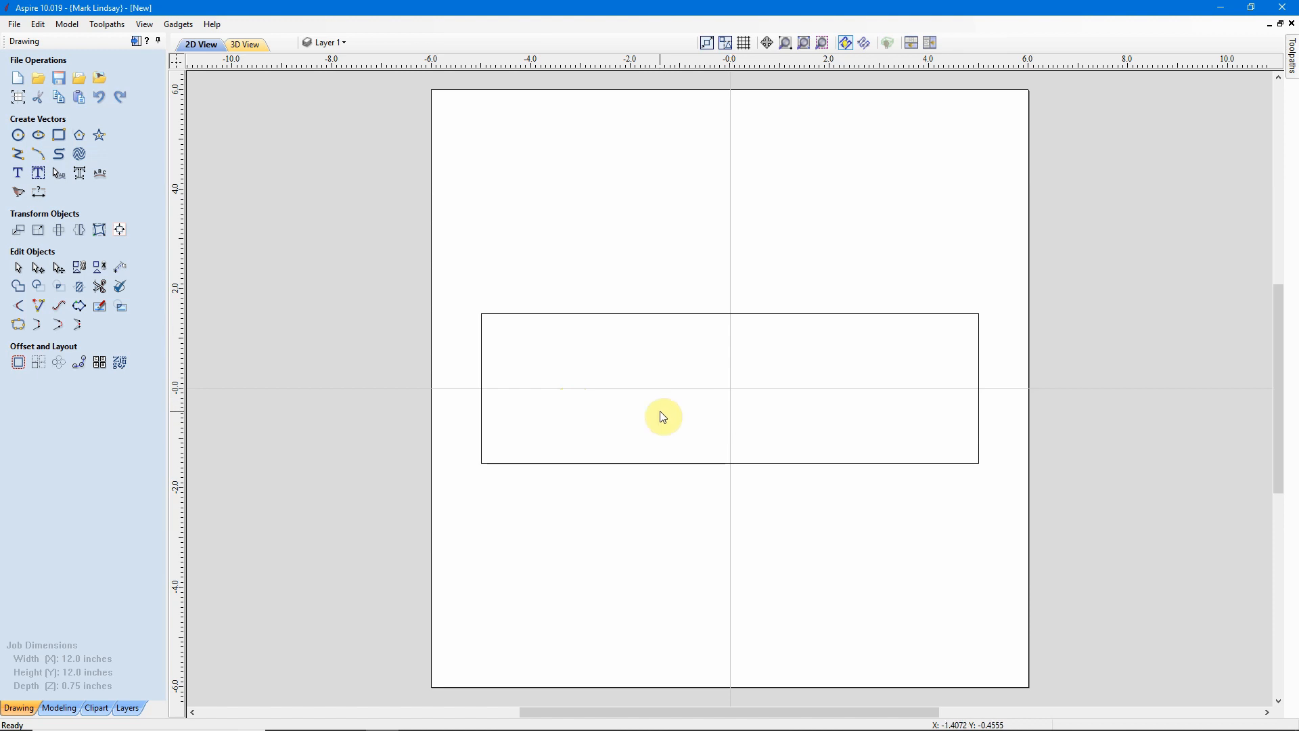
# Fit the text Hello inside the rectangle with Auto Layout Text, centred with normal margins.
pyautogui.moveTo(663, 417); pyautogui.dragTo(575, 511)
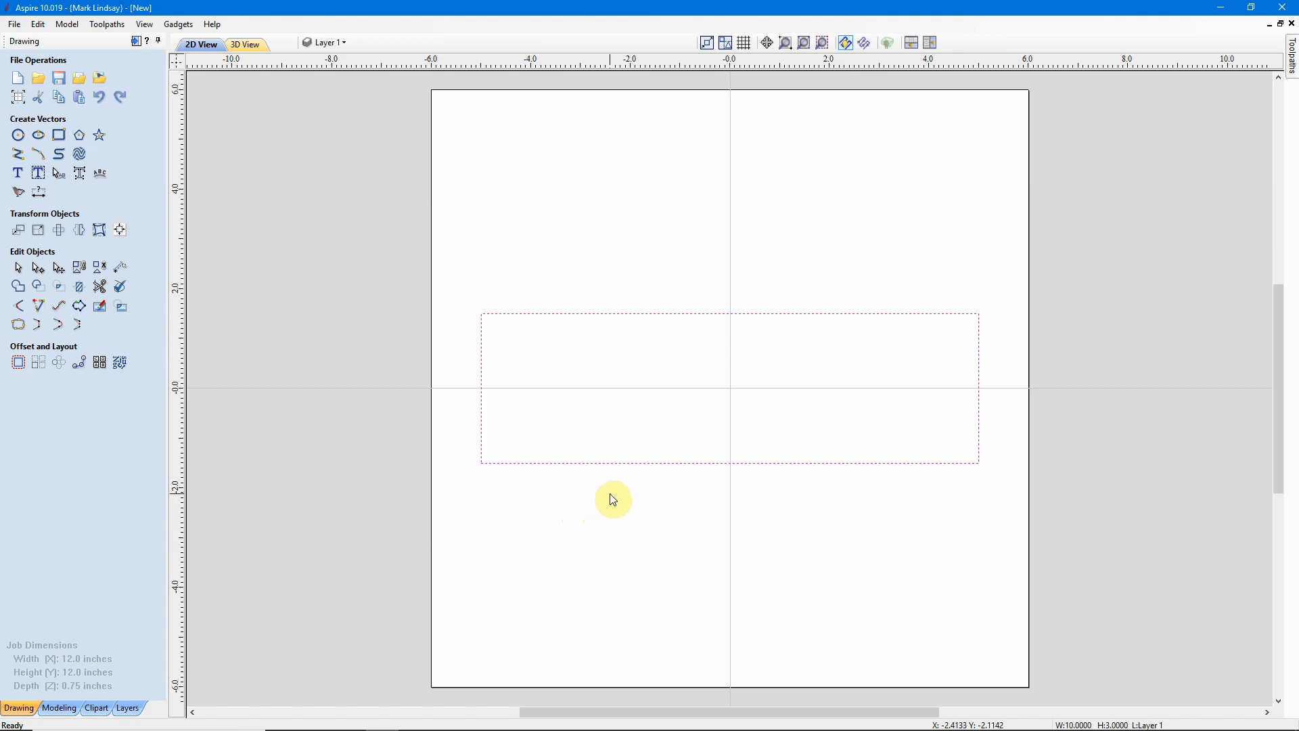
pyautogui.click(38, 174)
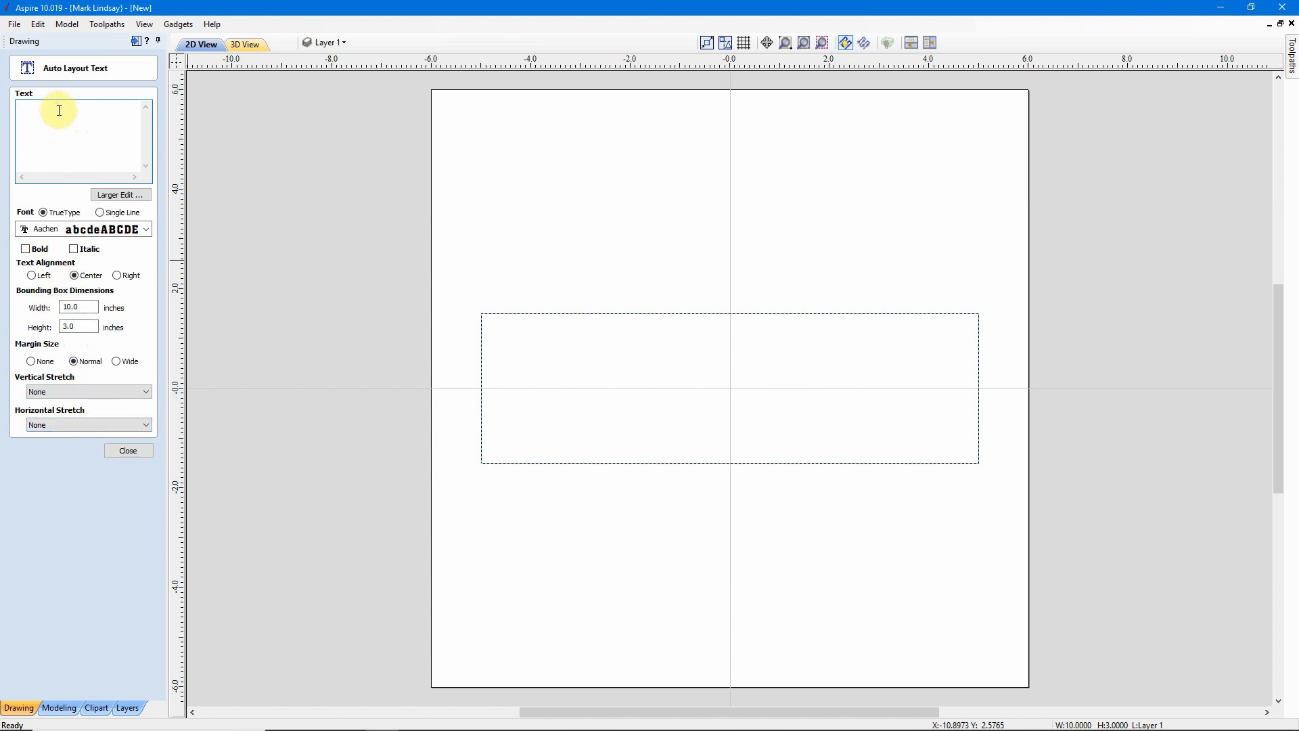
pyautogui.write('Hello')
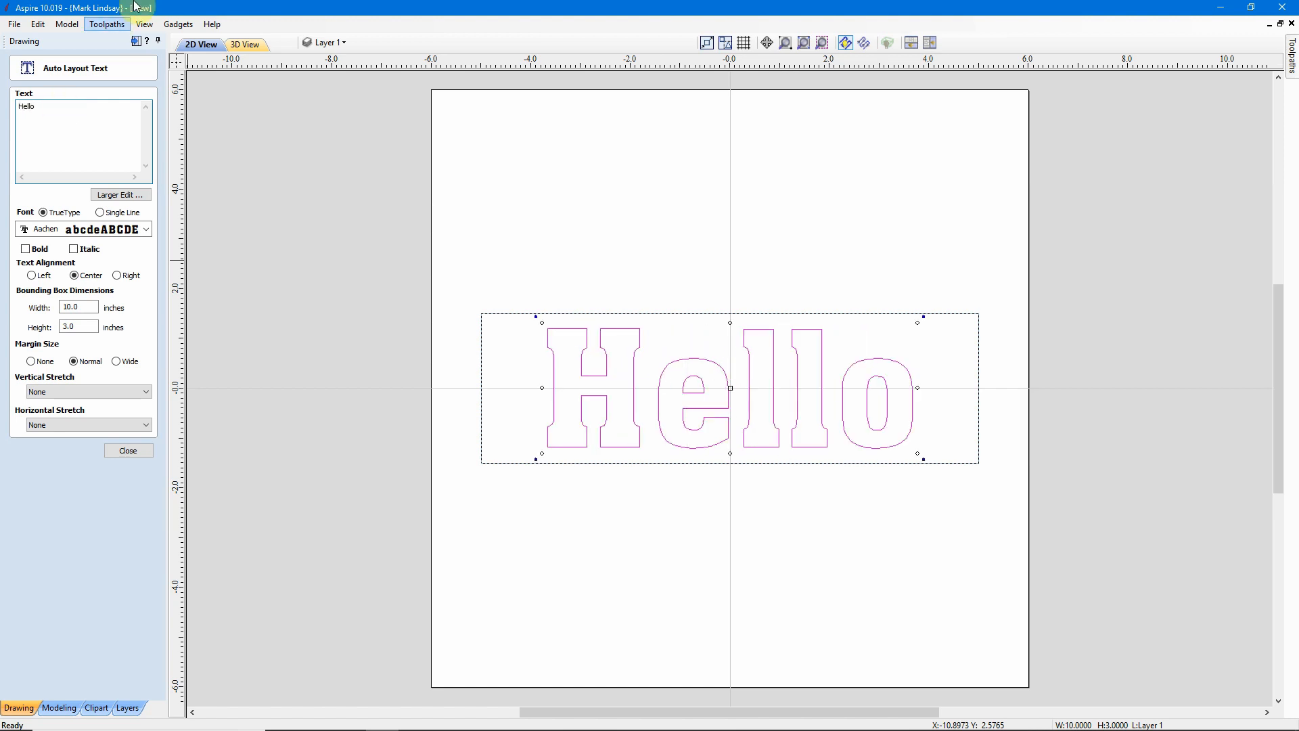
pyautogui.click(133, 448)
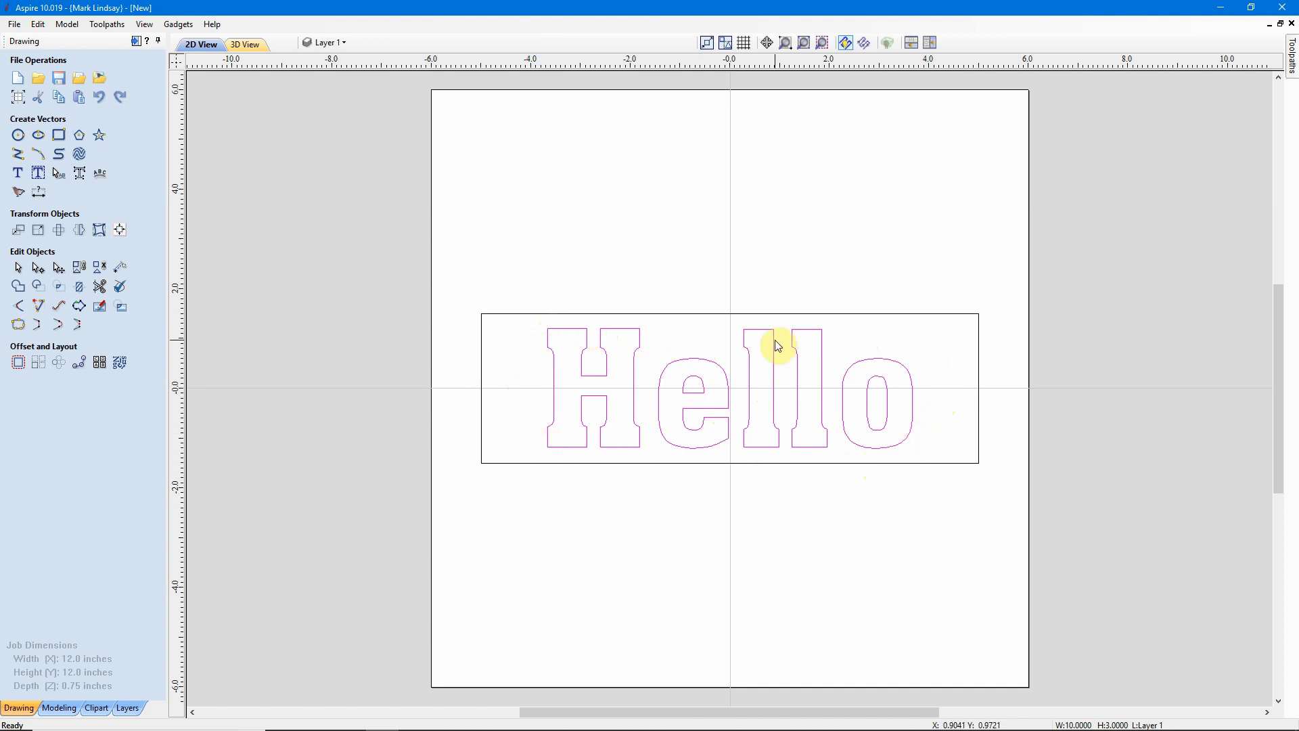
pyautogui.click(757, 542)
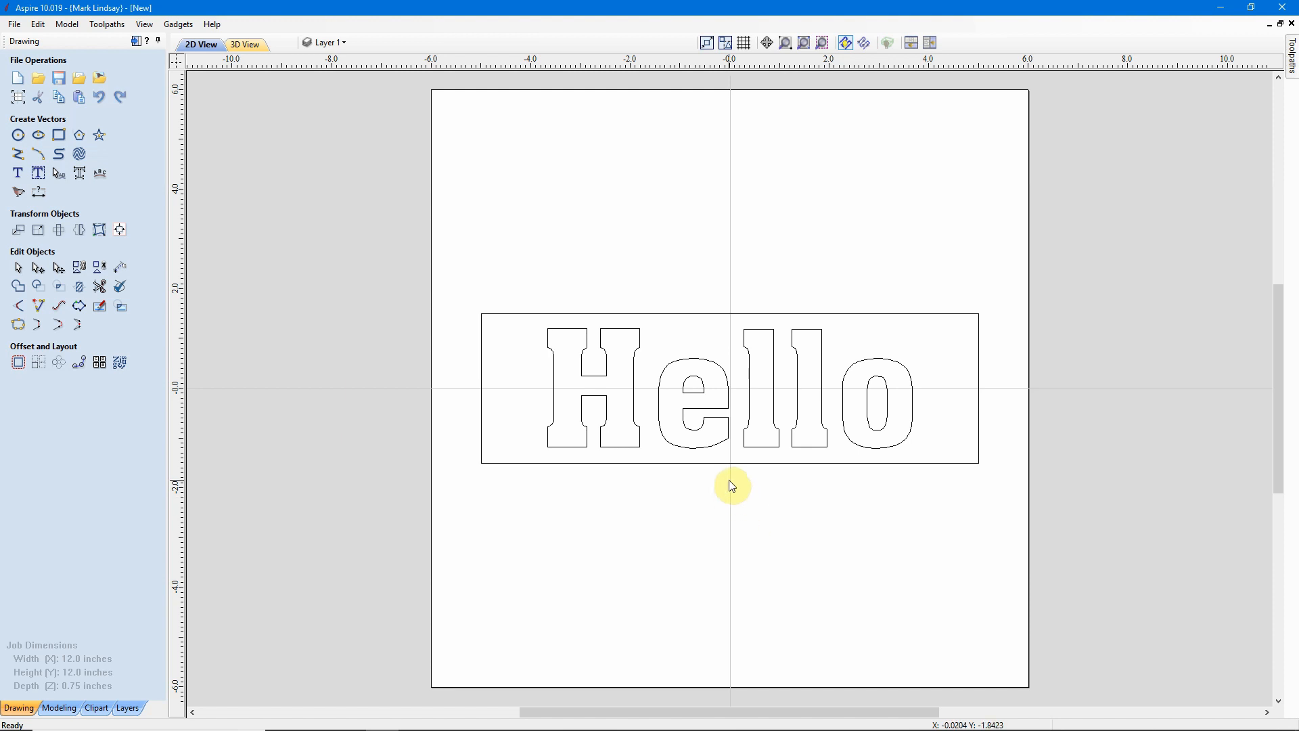
pyautogui.click(100, 230)
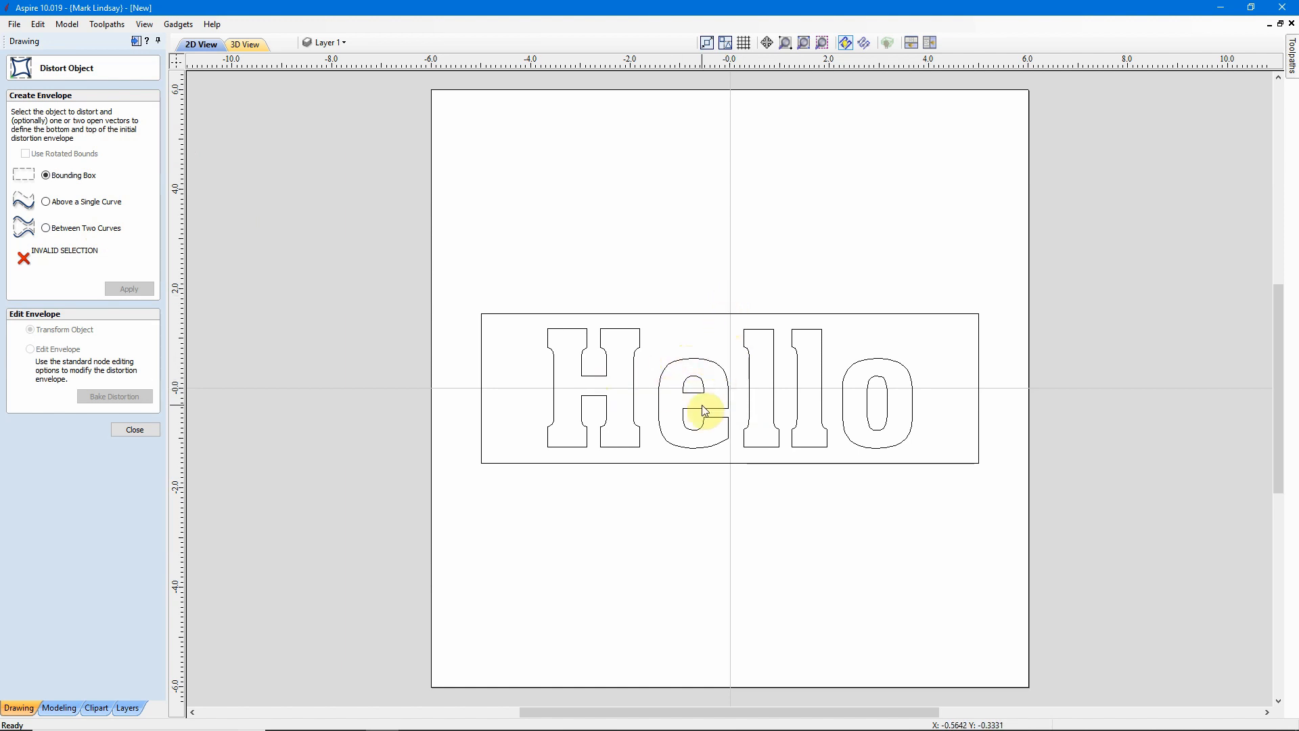
pyautogui.moveTo(731, 290); pyautogui.dragTo(565, 429)
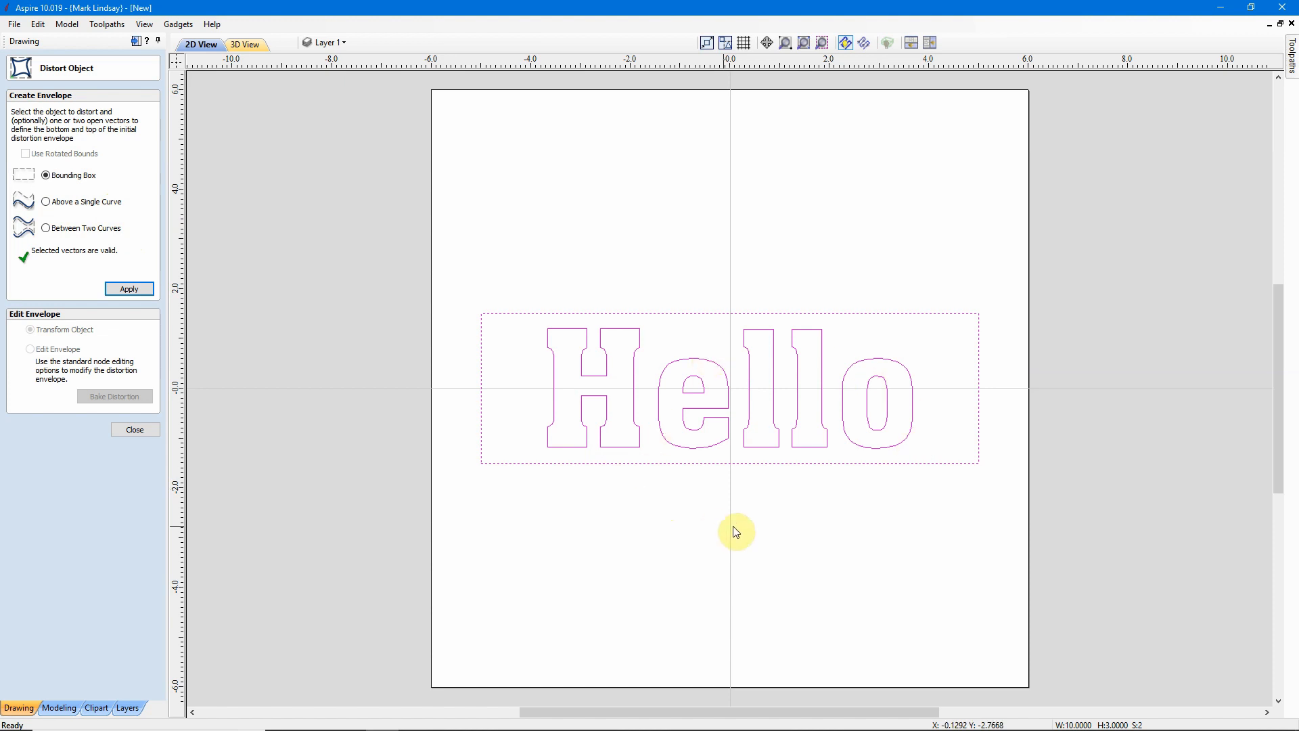
pyautogui.click(130, 429)
pyautogui.click(663, 533)
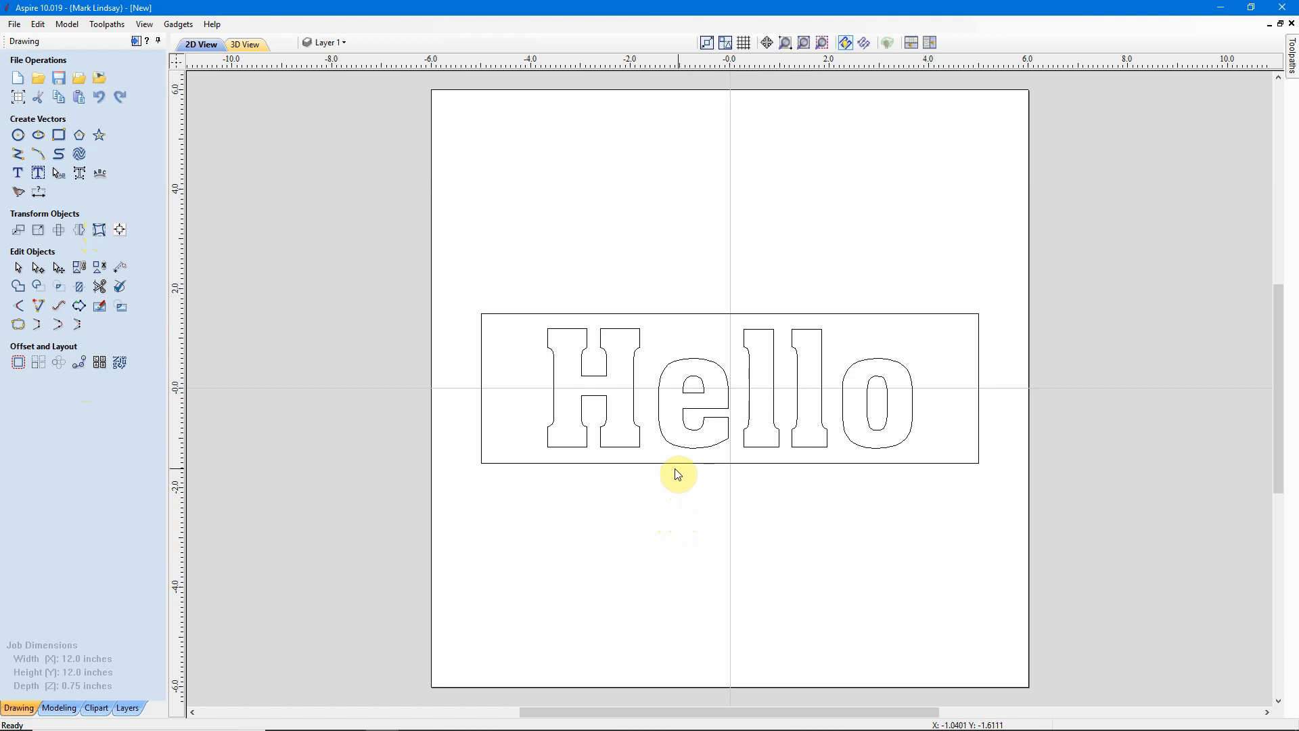
# Draw a three-point arc about 8 inches wide and 0.6 inches high below the rectangle.
pyautogui.click(41, 155)
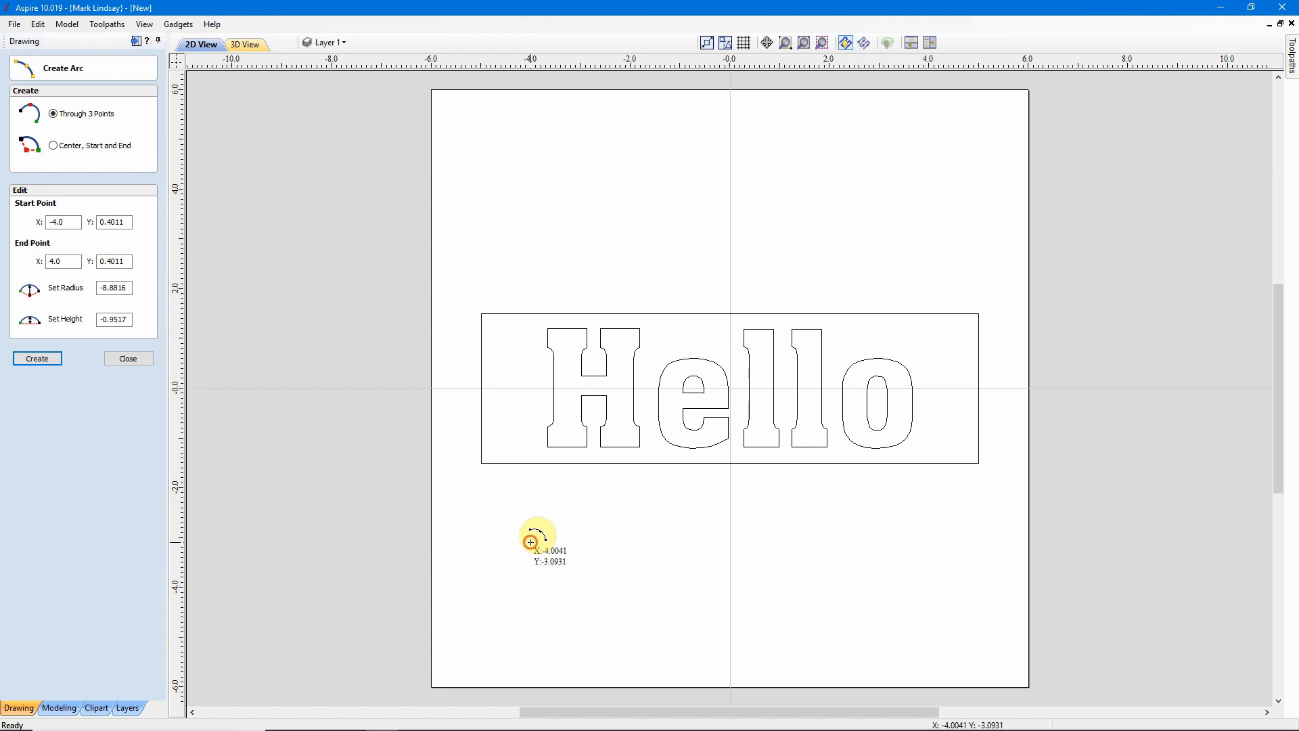
pyautogui.click(531, 542)
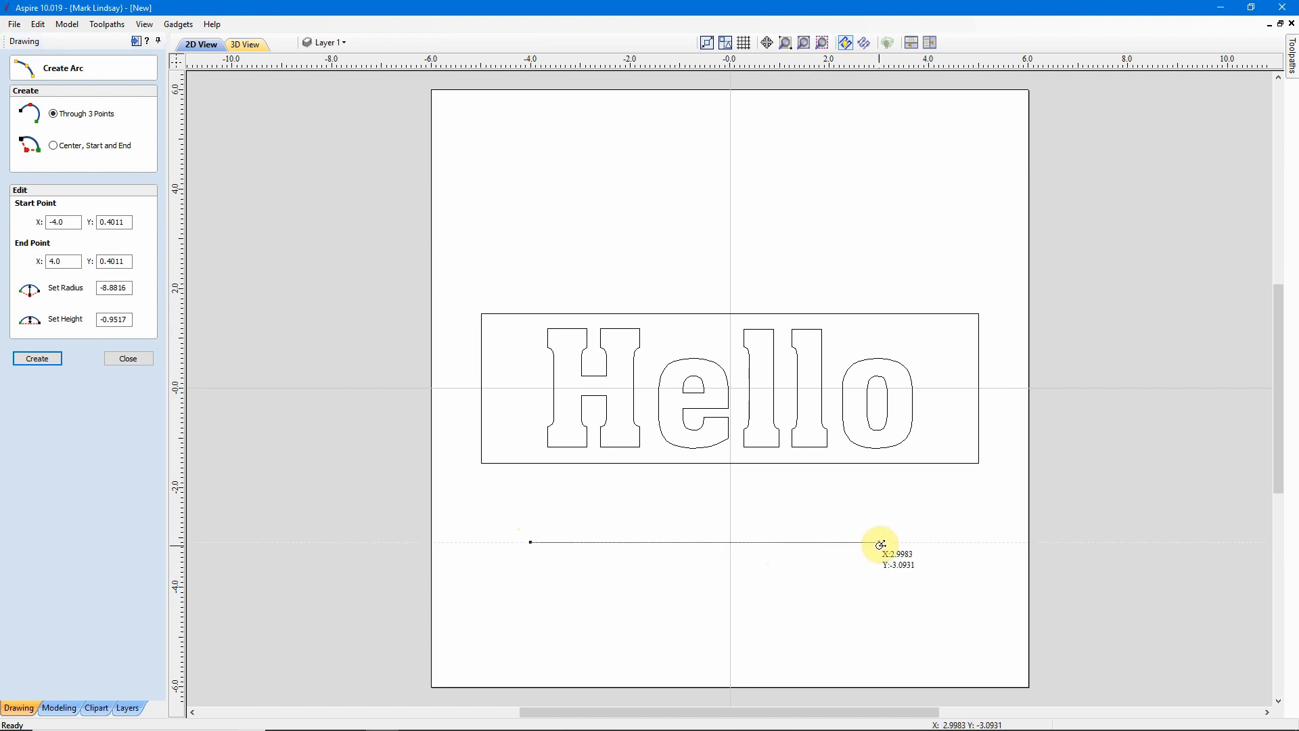
pyautogui.click(932, 539)
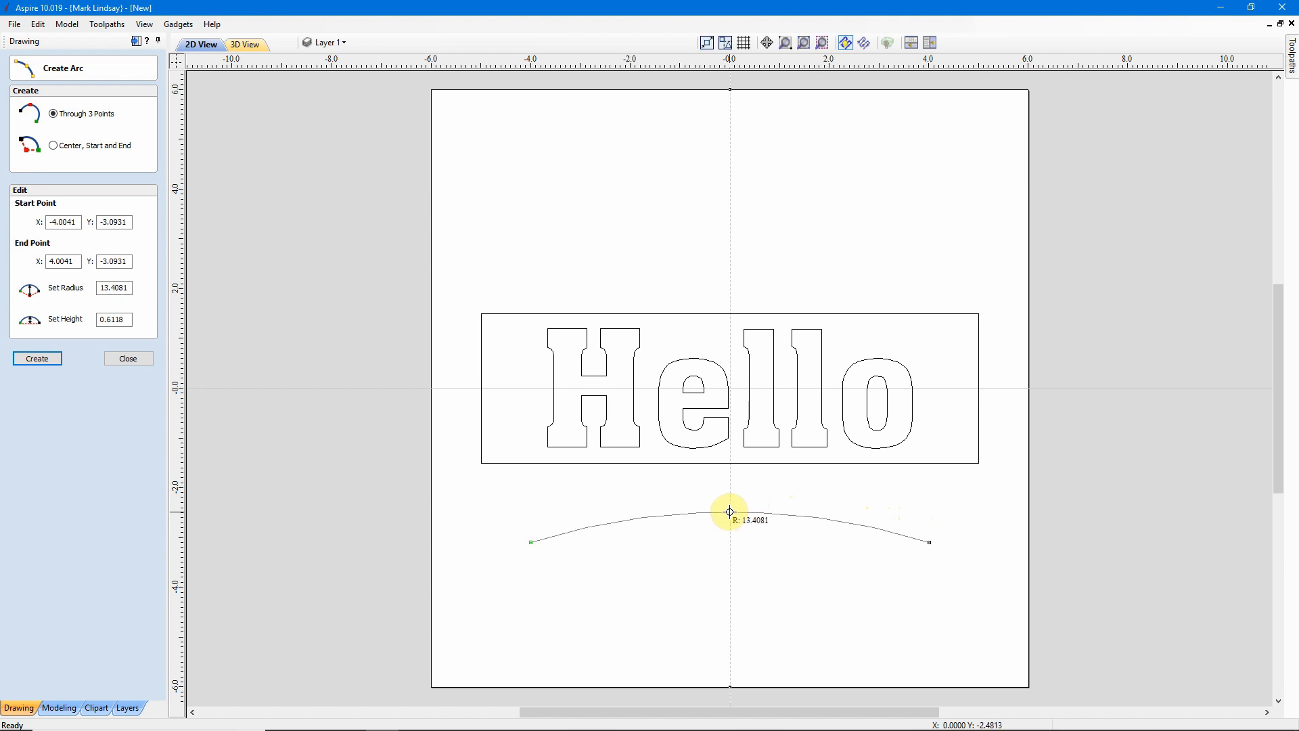
pyautogui.click(730, 511)
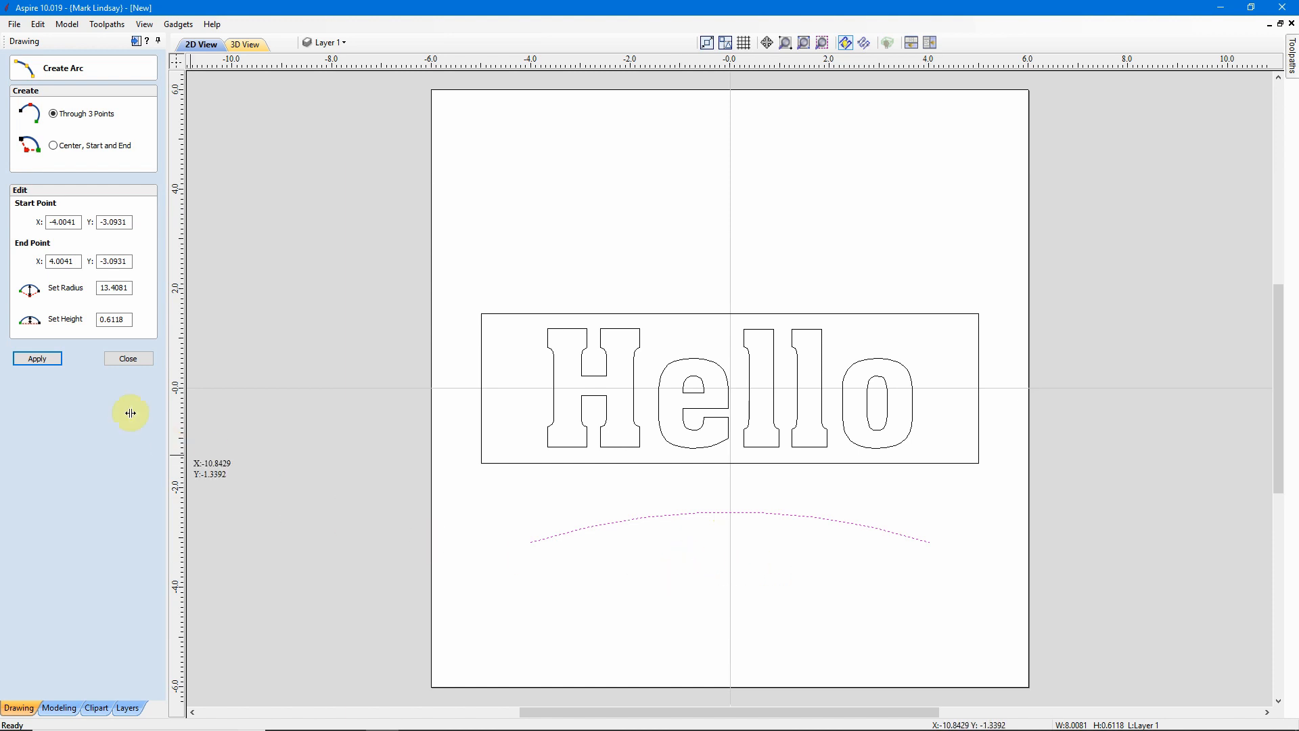
pyautogui.click(128, 359)
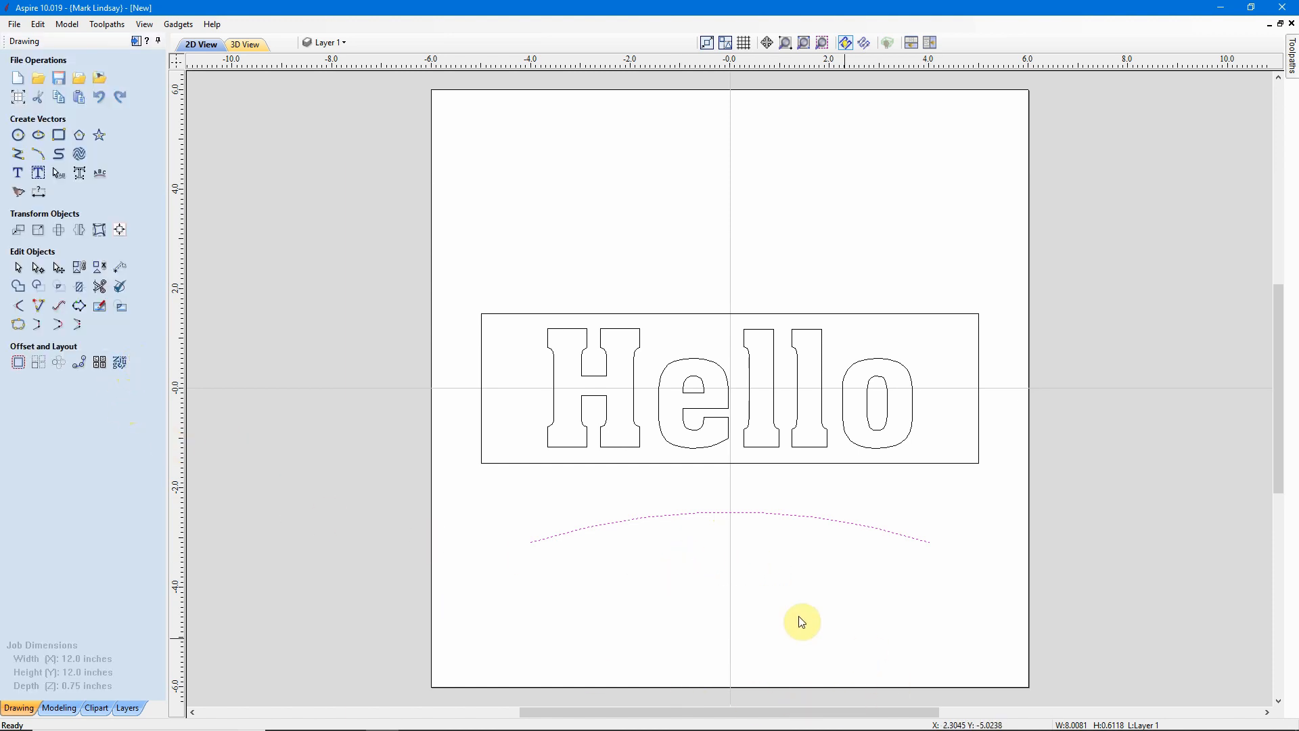
pyautogui.click(778, 587)
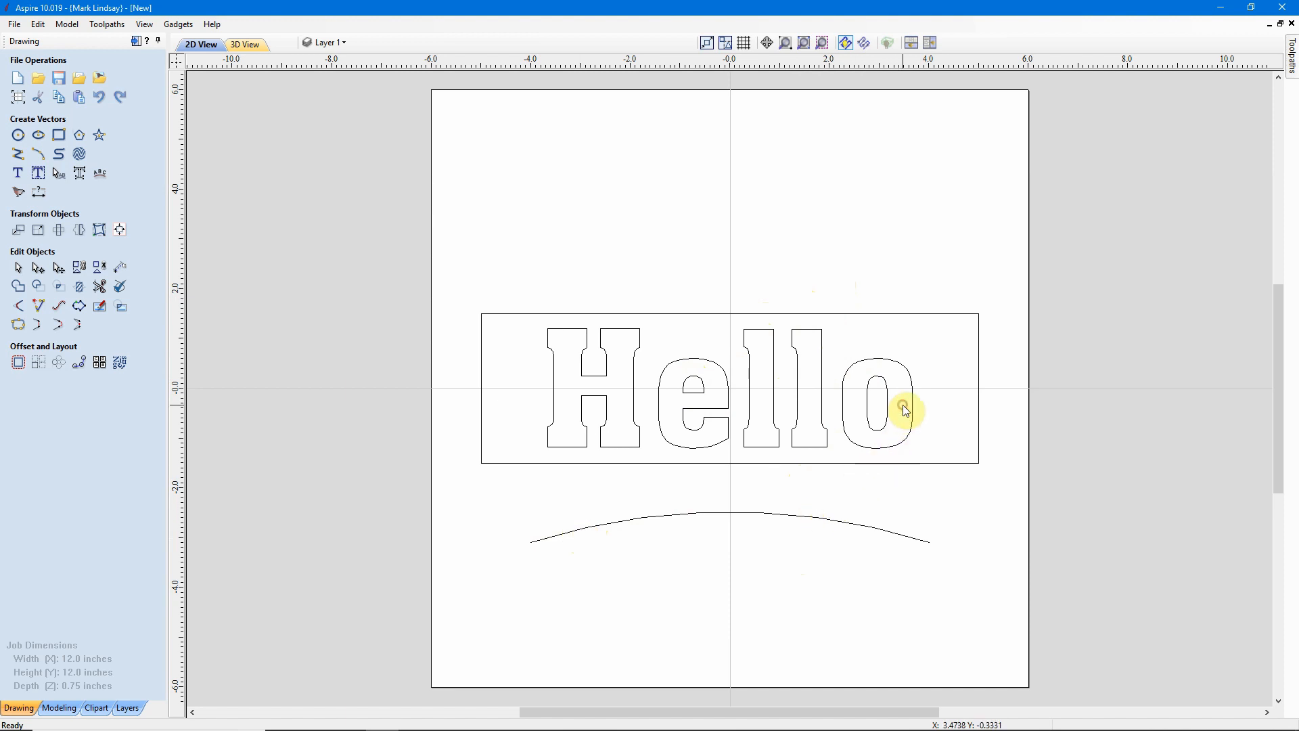
# Distort the text and rectangle above the arc using the Above a Single Curve envelope.
pyautogui.moveTo(904, 407); pyautogui.dragTo(850, 479)
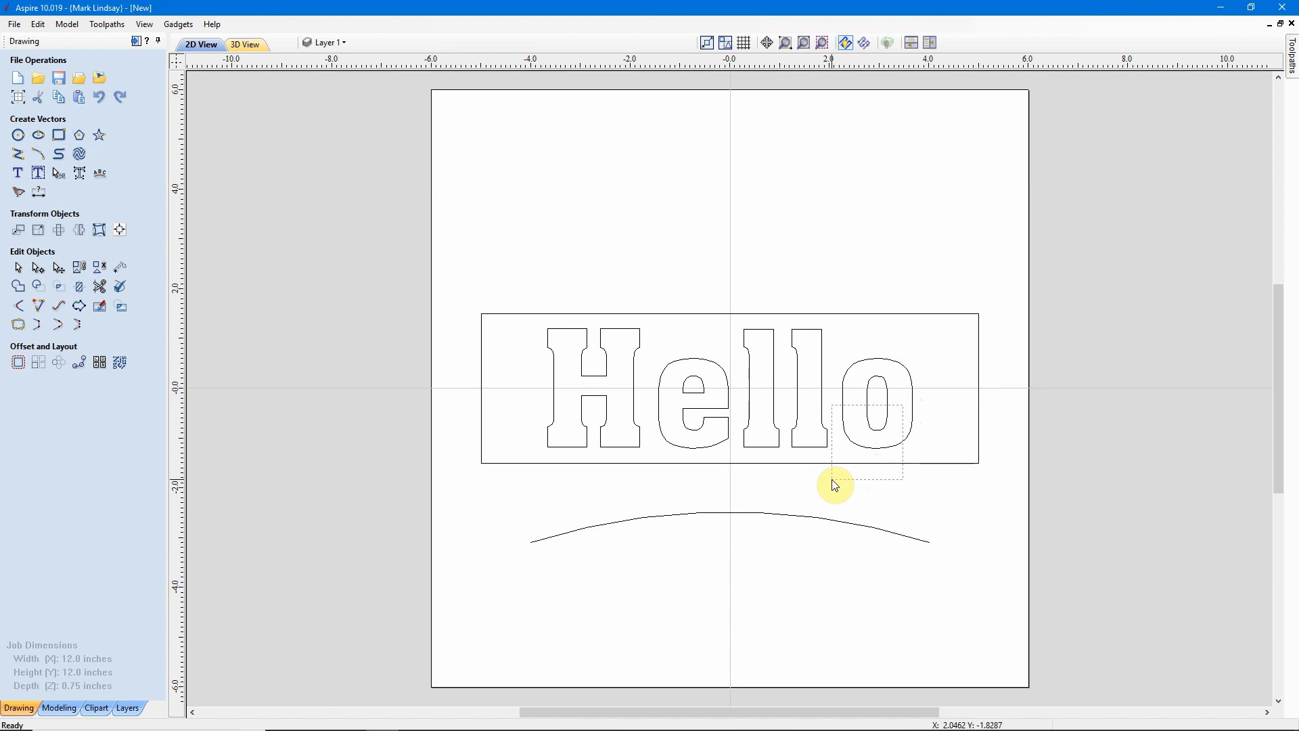
pyautogui.moveTo(835, 485); pyautogui.dragTo(833, 482)
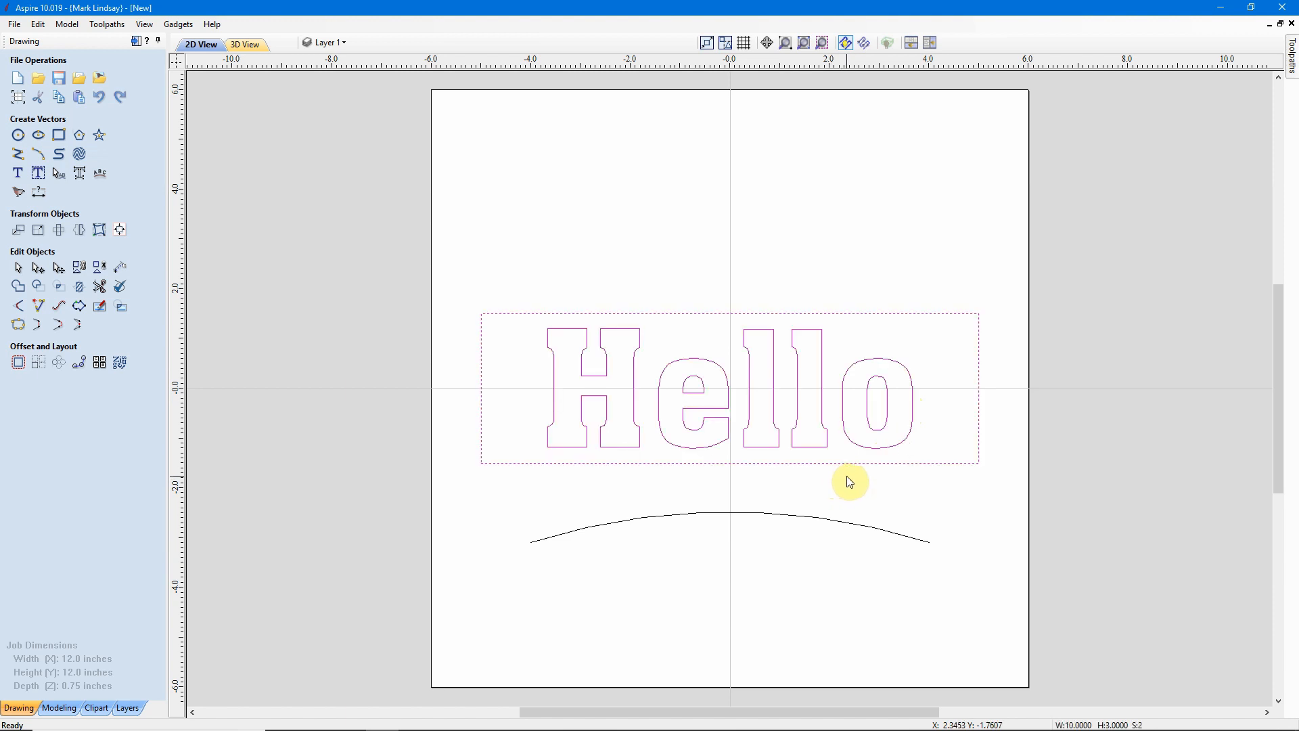
pyautogui.keyDown('shift'); pyautogui.click(755, 496); pyautogui.keyUp('shift')
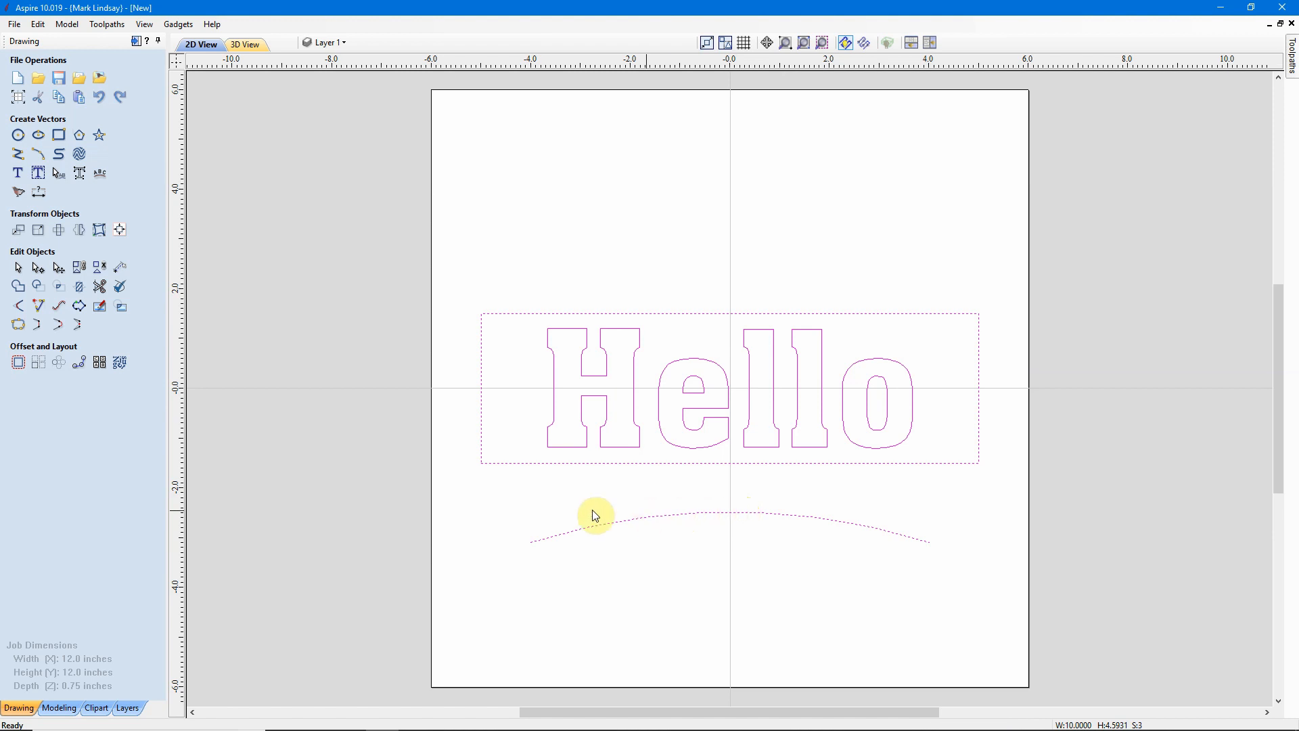
pyautogui.click(100, 230)
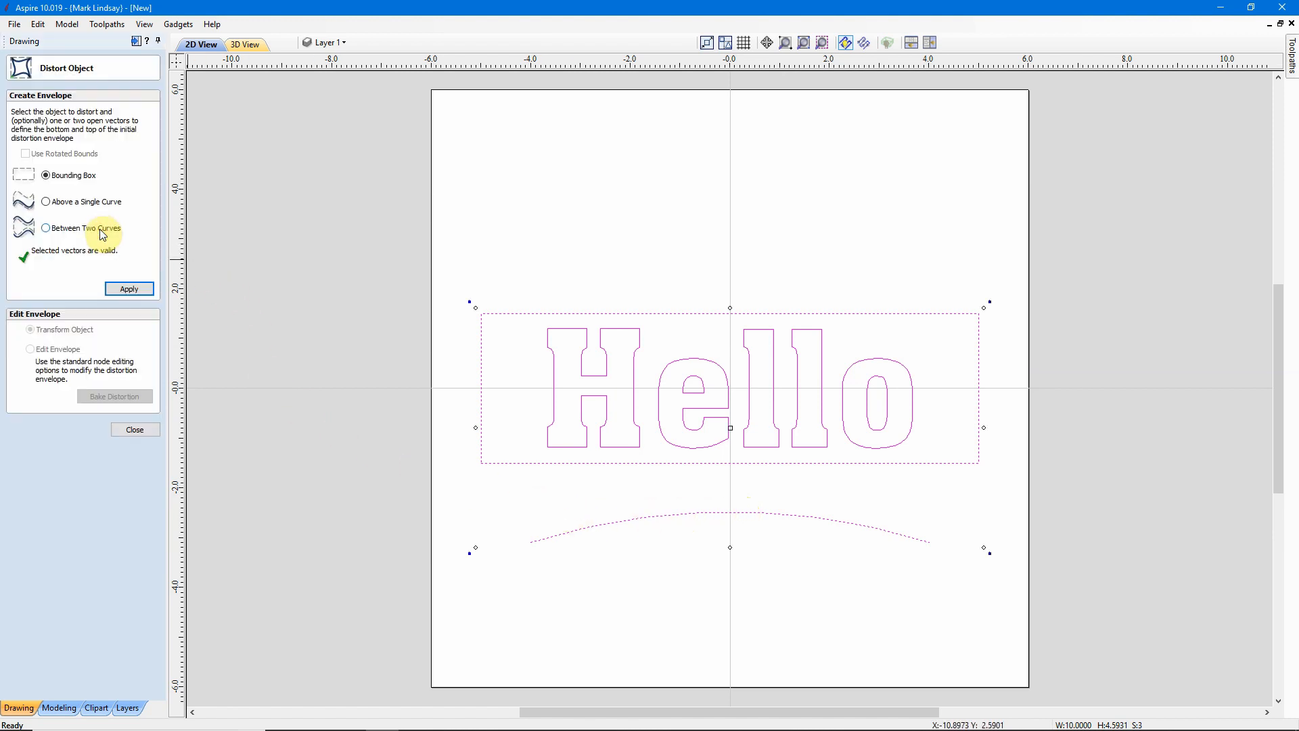
pyautogui.click(47, 202)
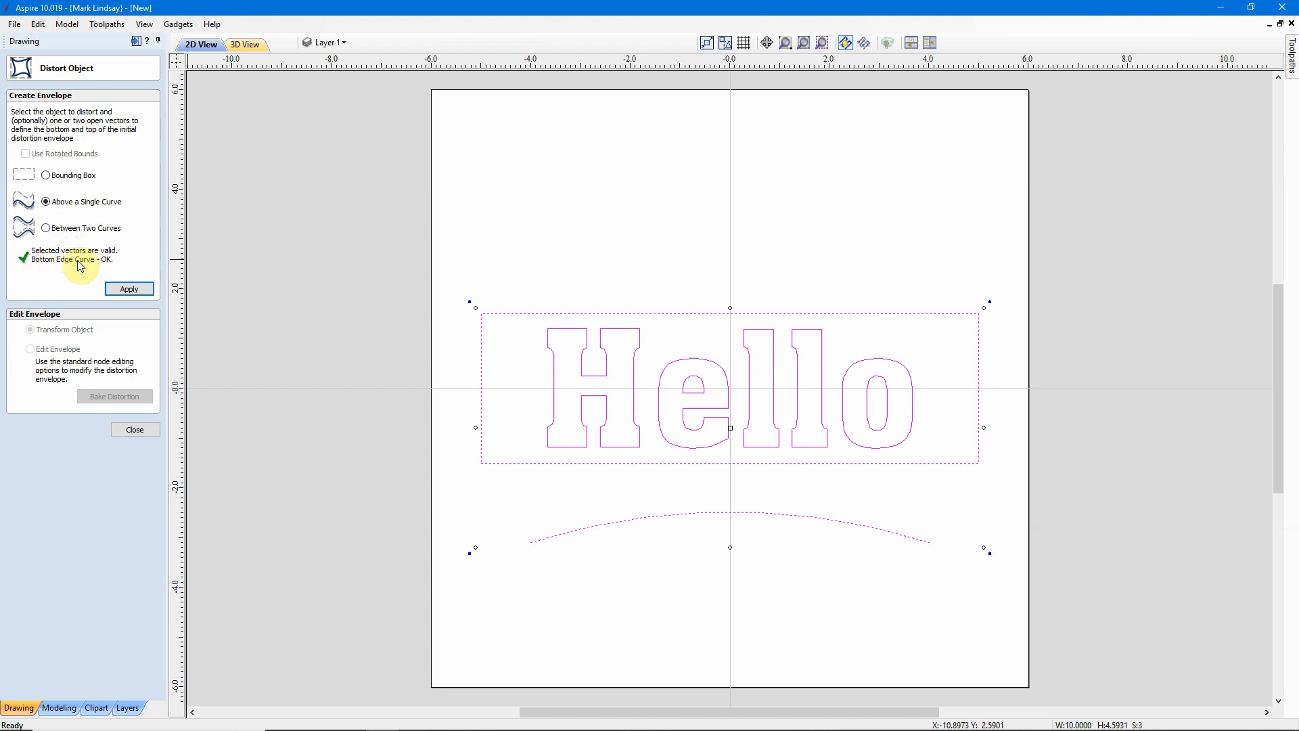
pyautogui.click(134, 295)
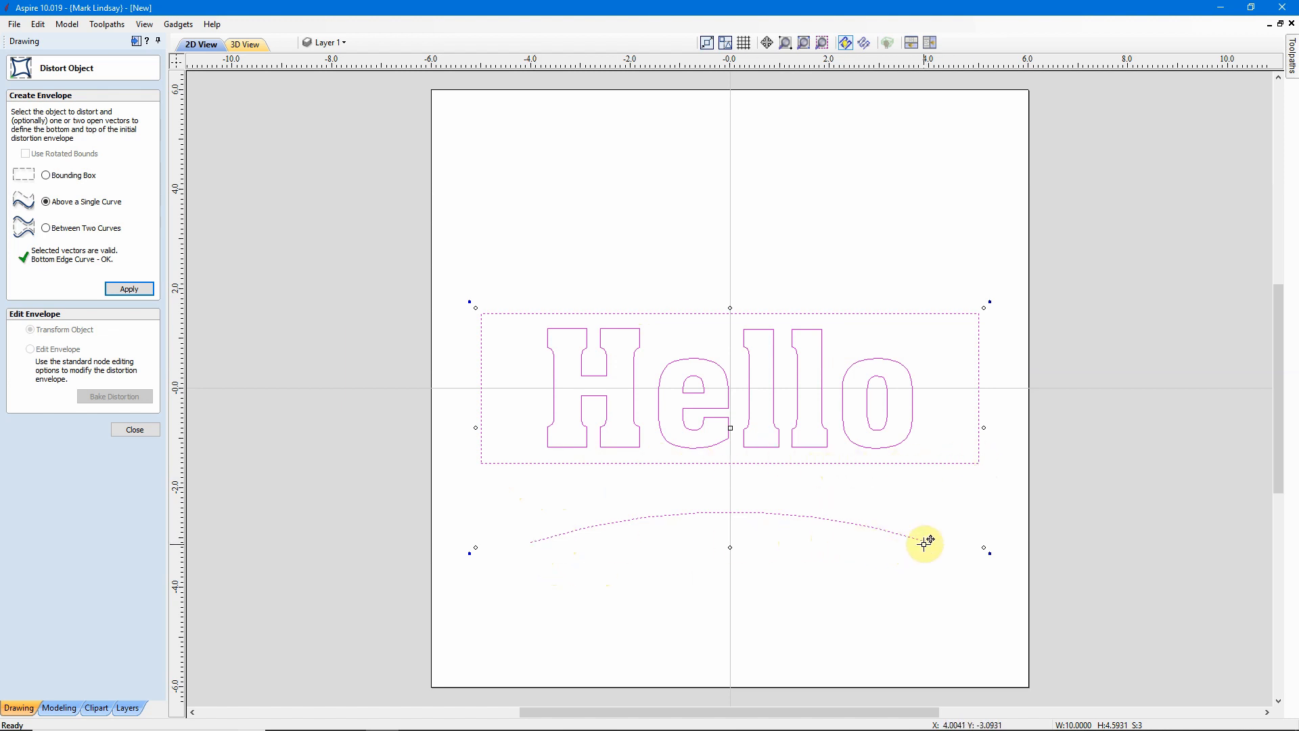
pyautogui.click(130, 289)
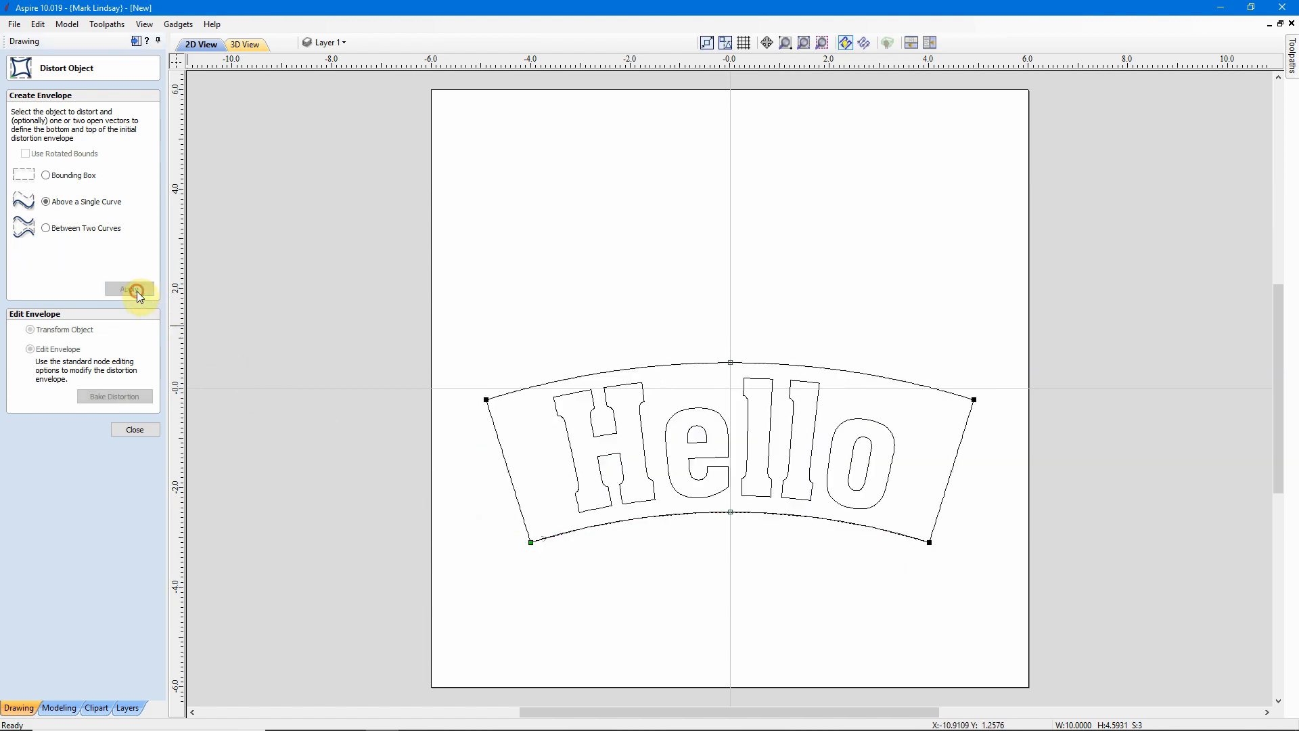
pyautogui.click(134, 432)
pyautogui.click(748, 567)
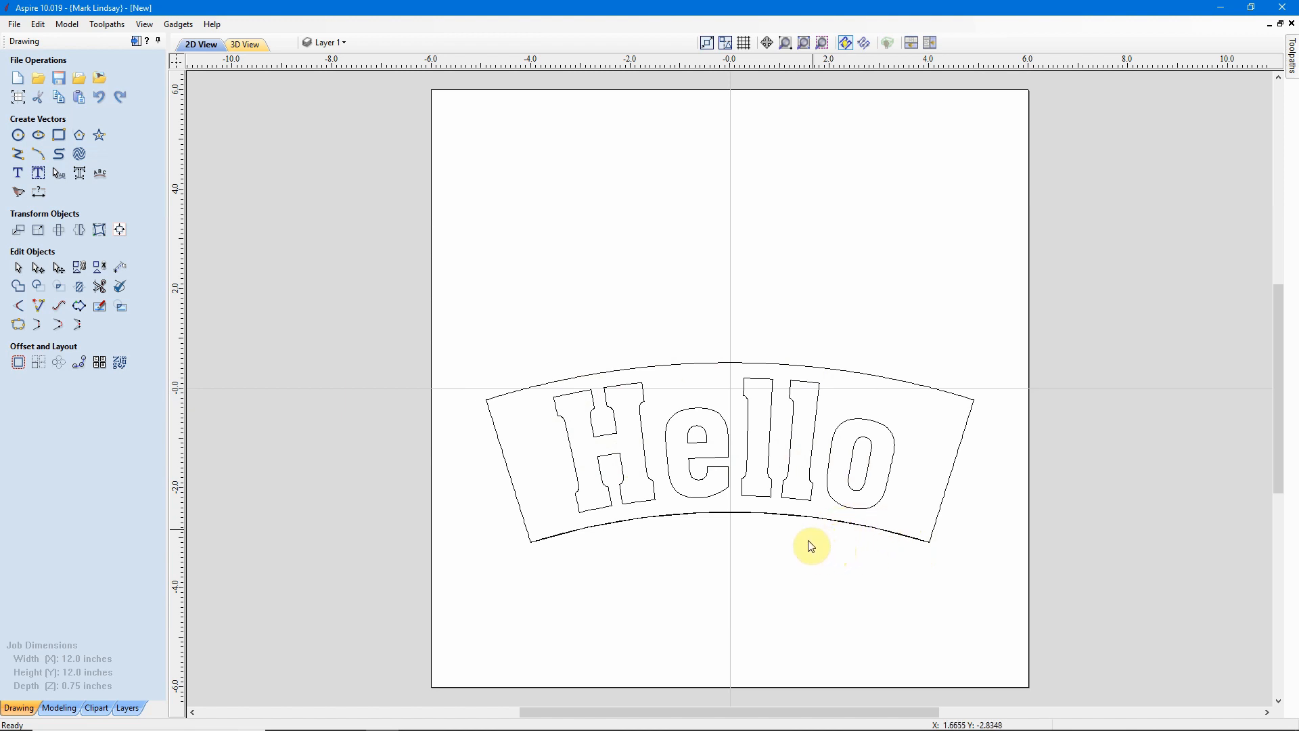
# Nudge the distorted text and outline up slightly off the arc.
pyautogui.click(787, 405)
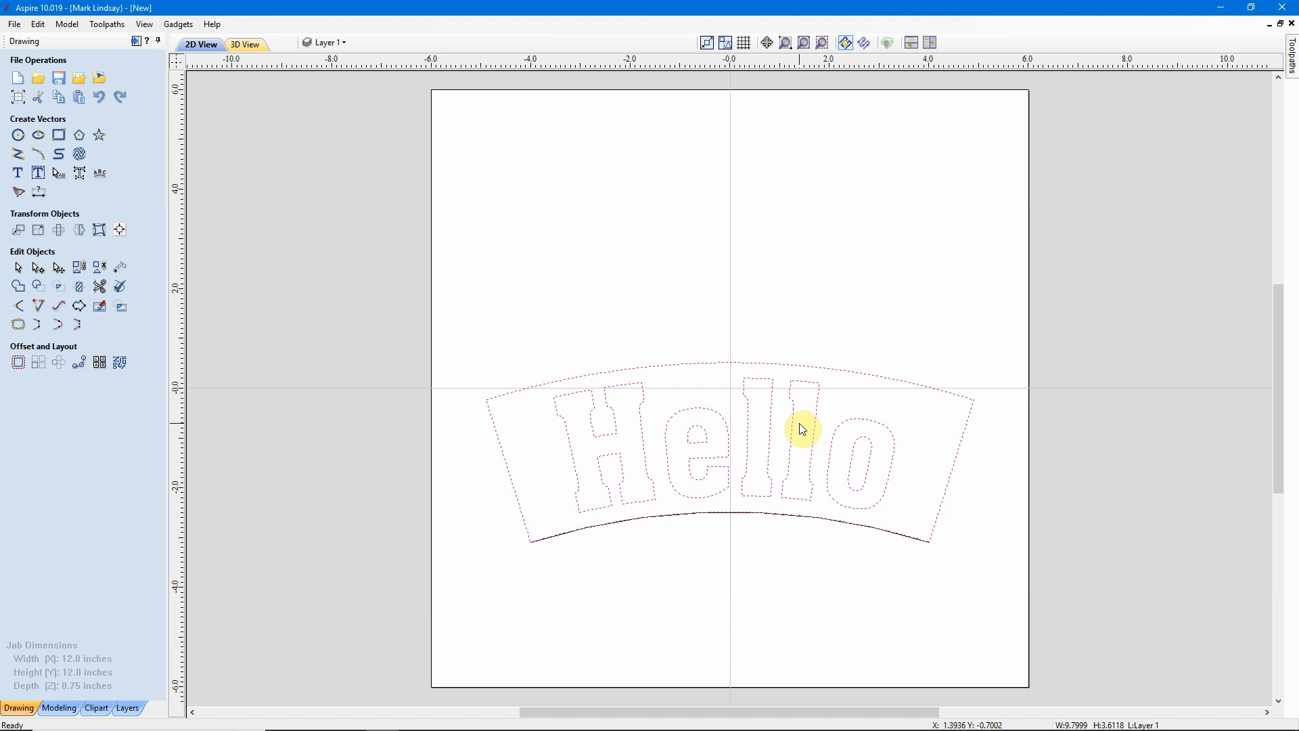
pyautogui.press('Up')
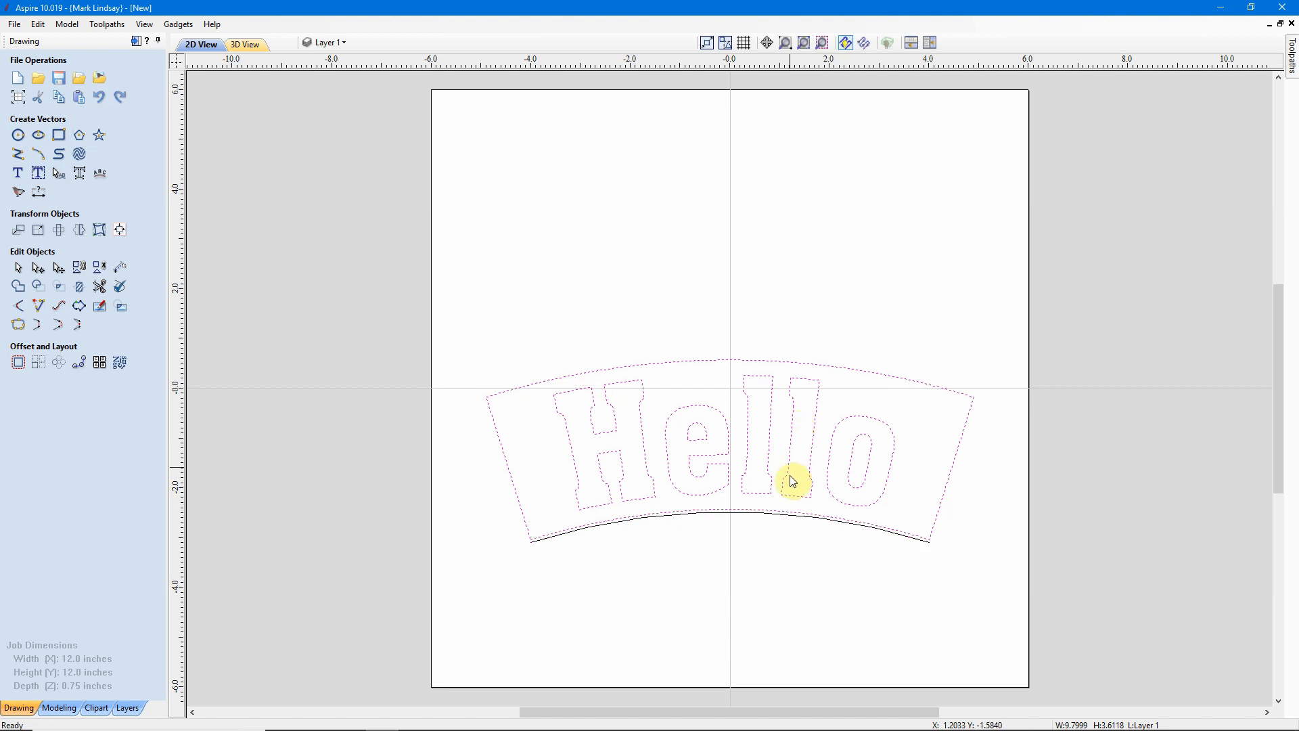
pyautogui.click(765, 590)
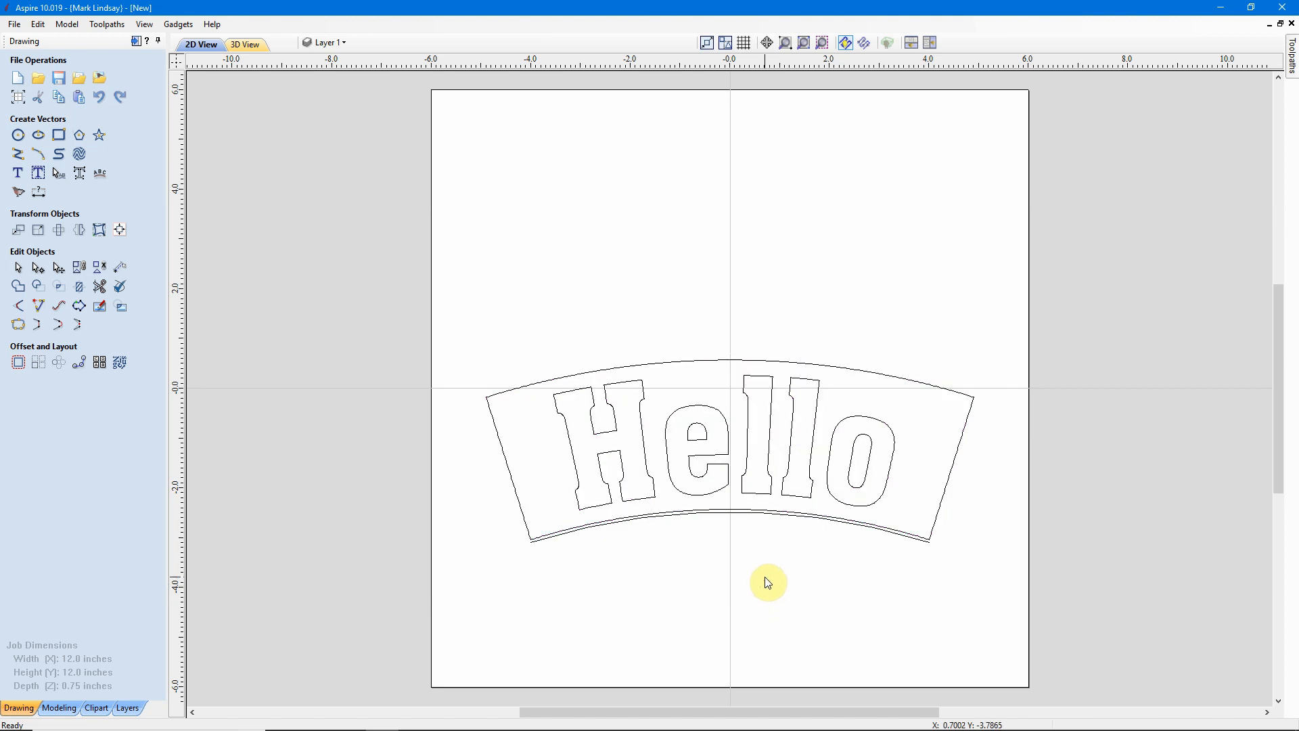
# Delete the guide arc beneath the design.
pyautogui.click(739, 515)
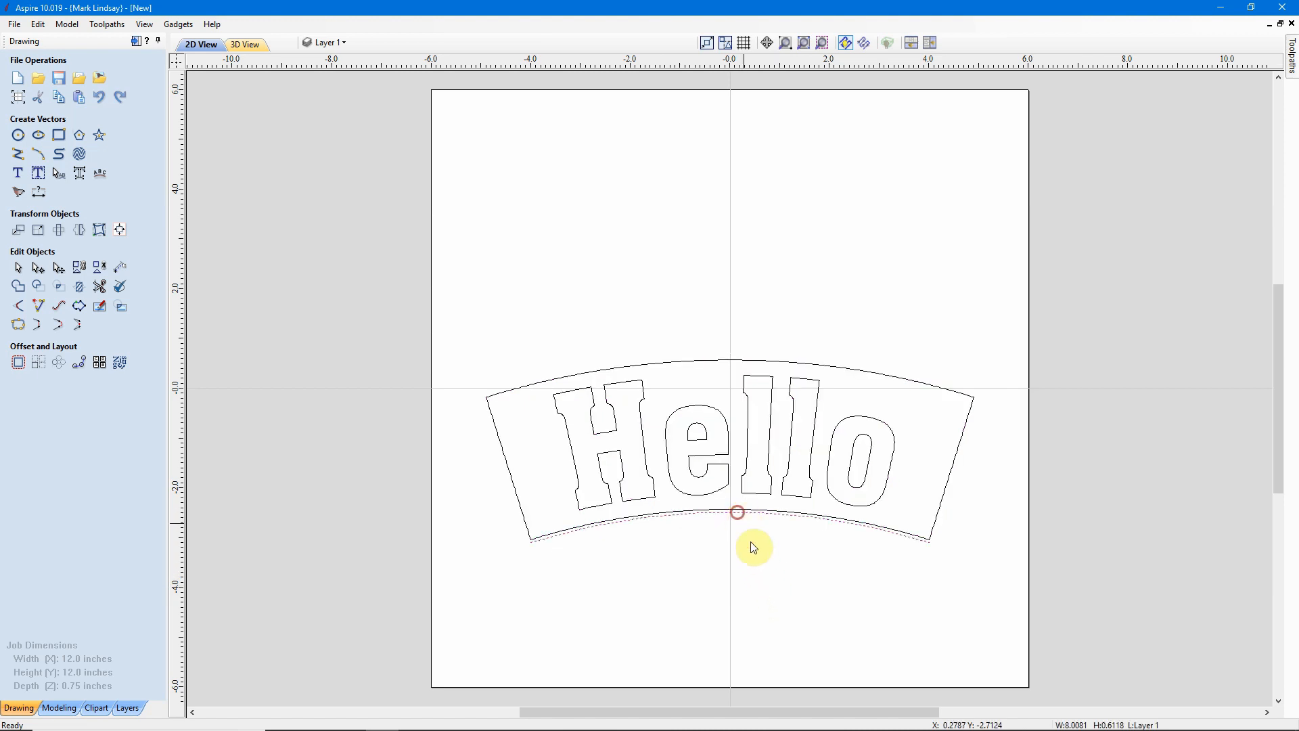
pyautogui.click(803, 615)
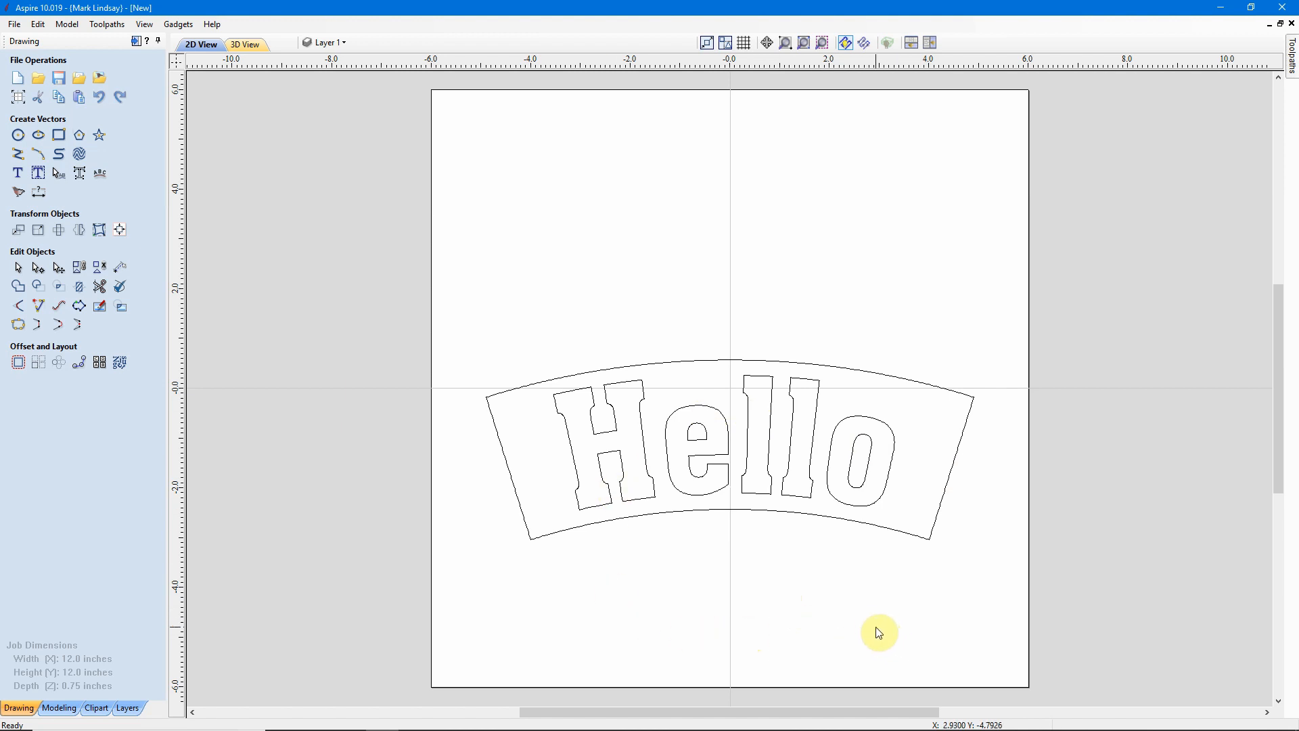
# Centre the whole distorted Hello design on the material with the Alignment tools.
pyautogui.moveTo(901, 342); pyautogui.dragTo(812, 514)
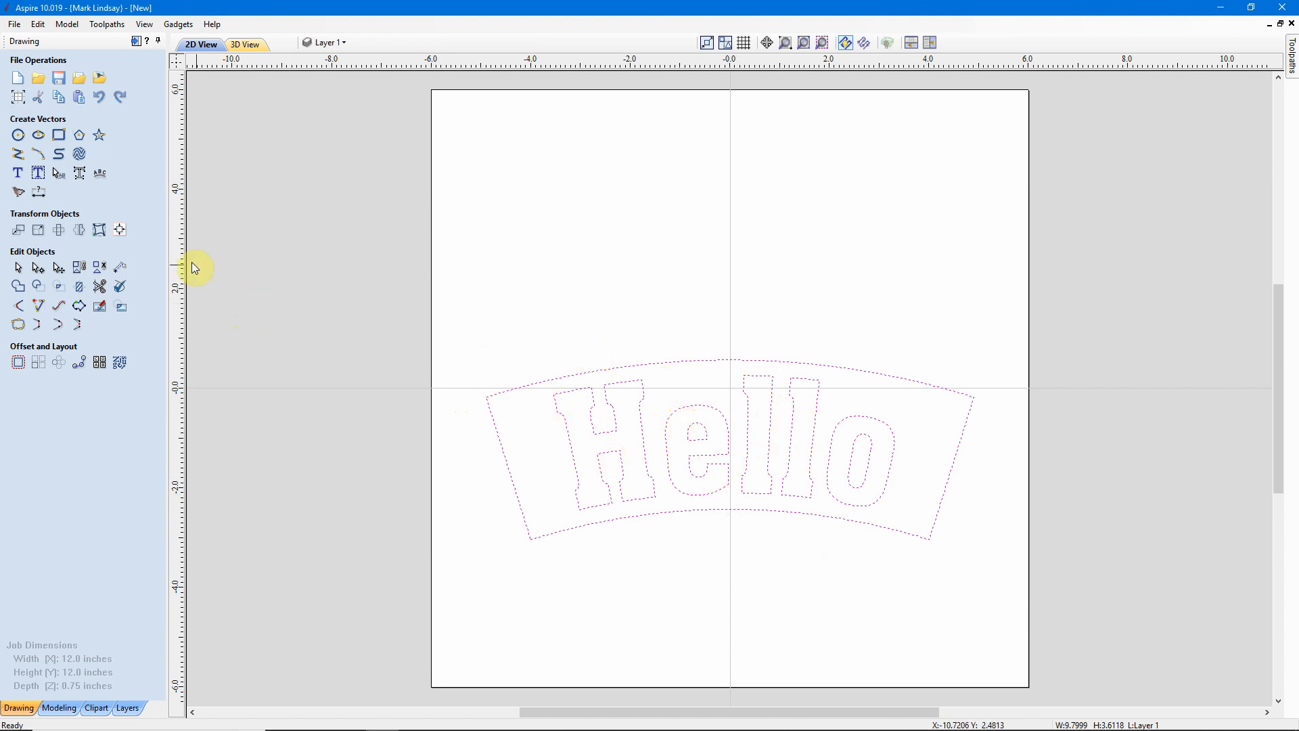
pyautogui.click(119, 229)
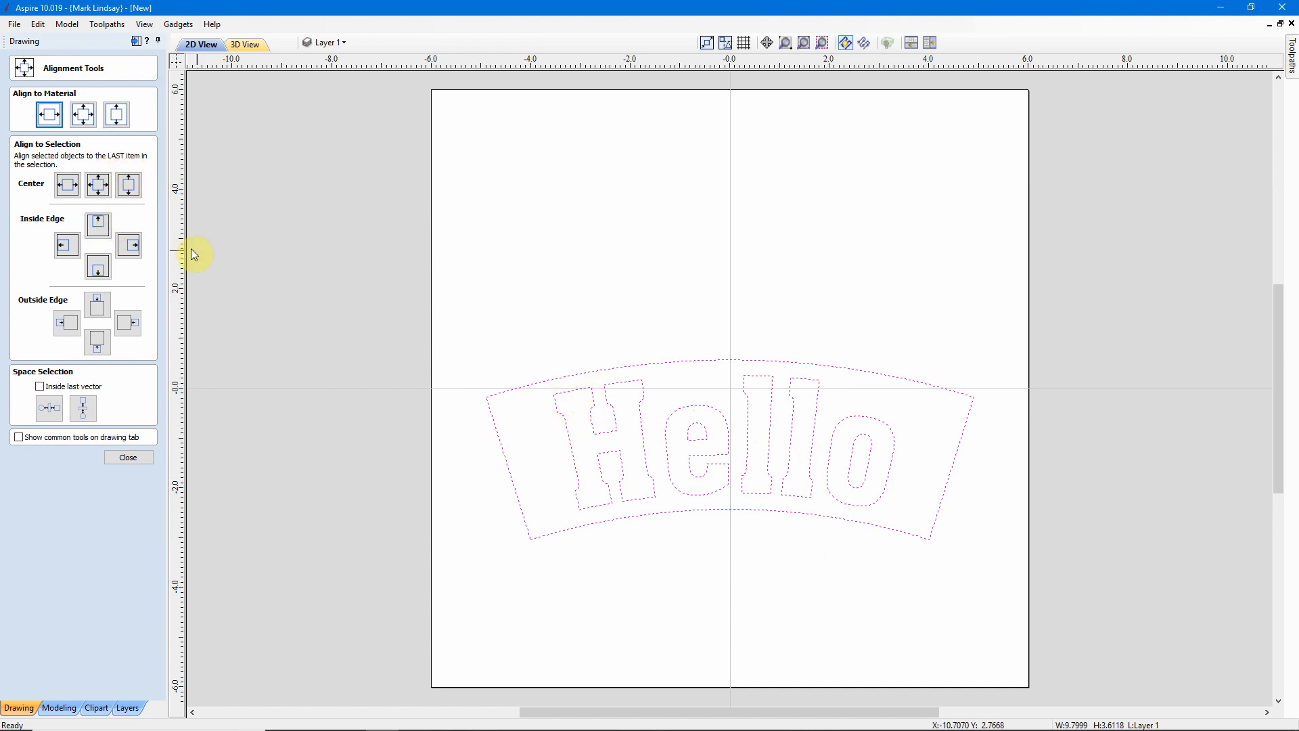
pyautogui.click(87, 117)
pyautogui.click(132, 457)
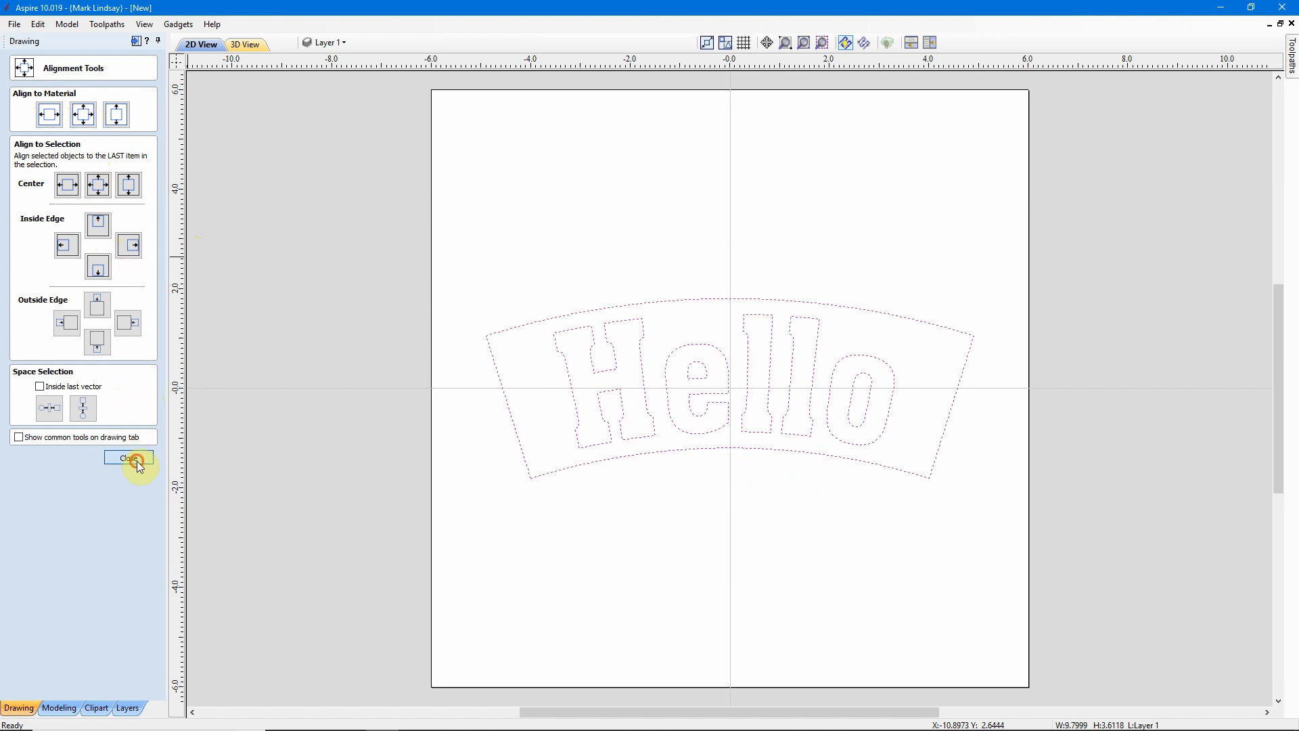
# Clear the material by deleting the whole distorted Hello design.
pyautogui.click(759, 580)
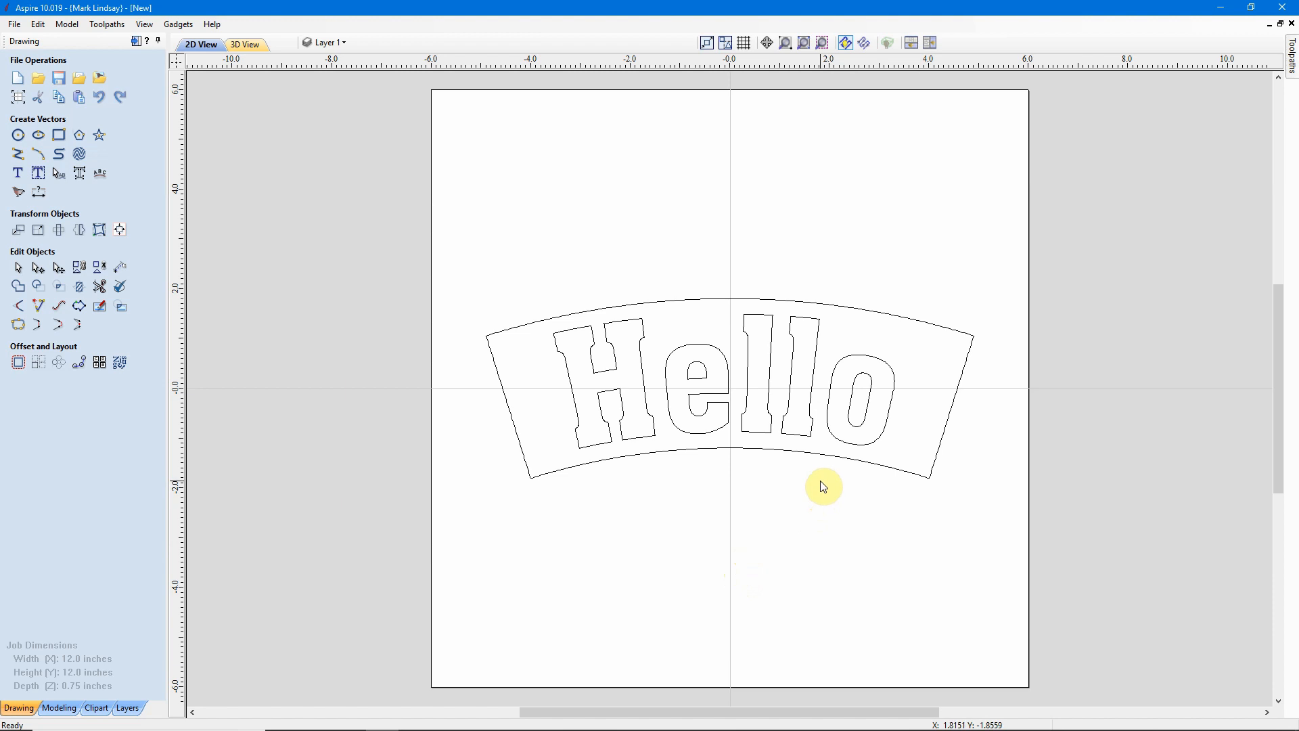
pyautogui.click(121, 232)
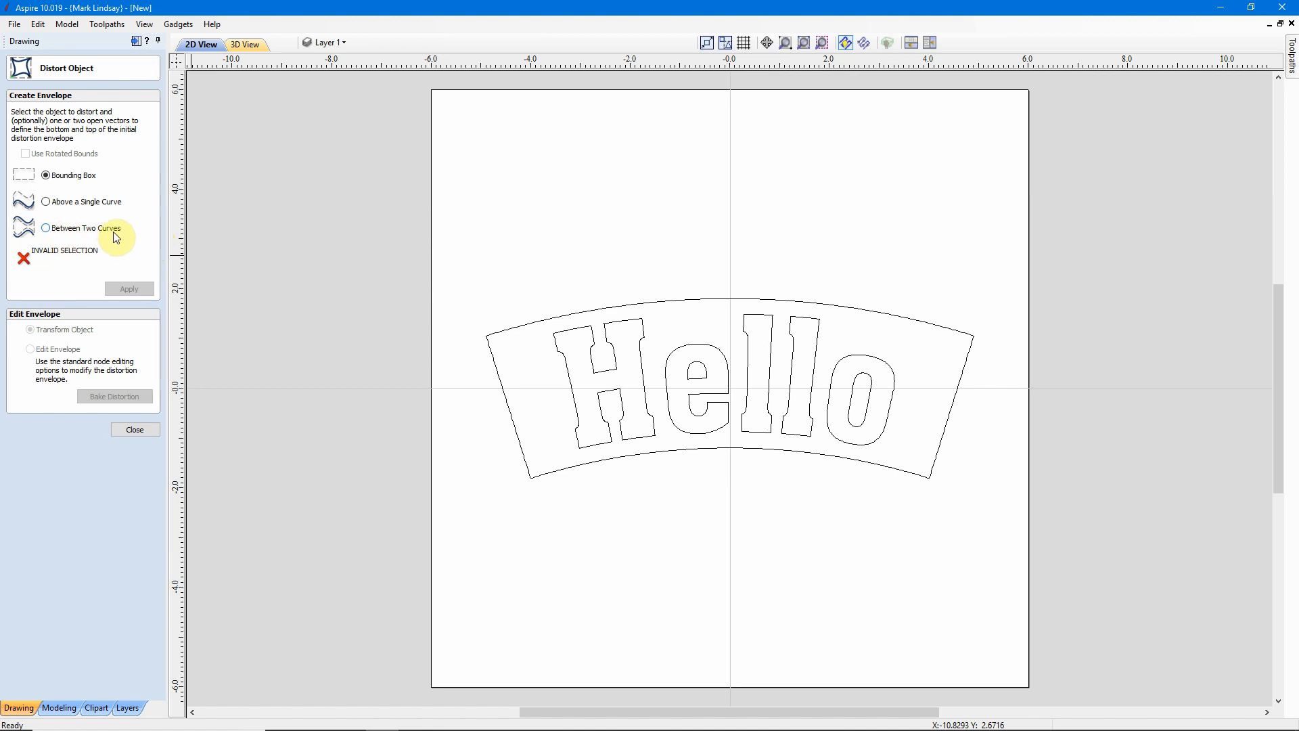
pyautogui.click(136, 431)
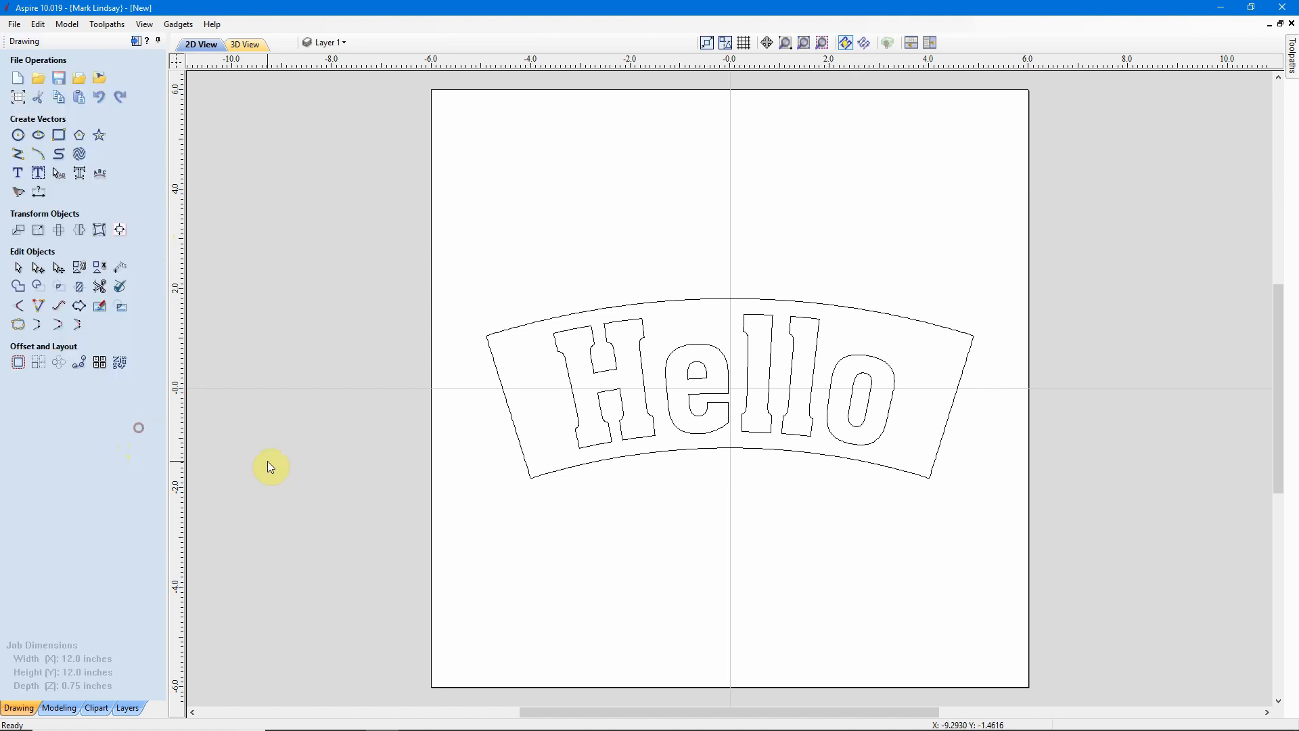
pyautogui.moveTo(944, 260); pyautogui.dragTo(788, 460)
pyautogui.press('Delete')
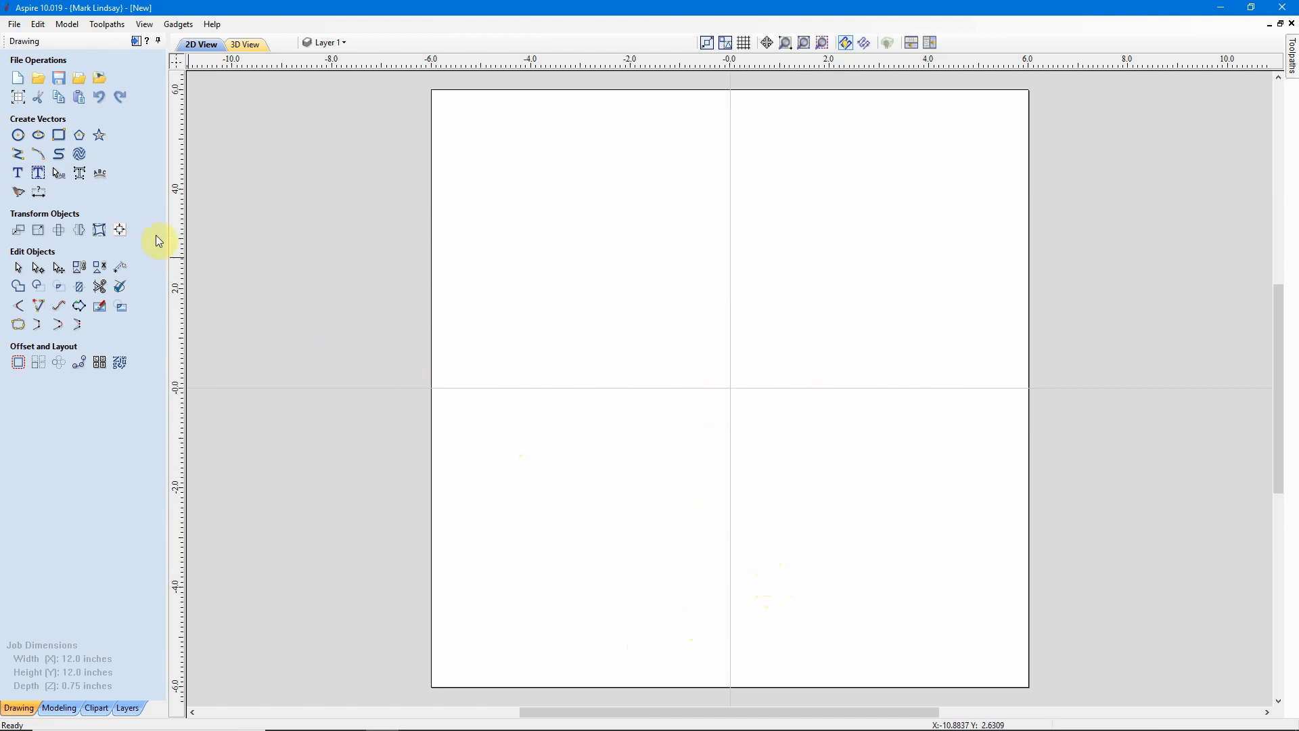
# Draw a horizontal line 8 inches long from about X -4 to X 4 at Y 2.
pyautogui.click(17, 158)
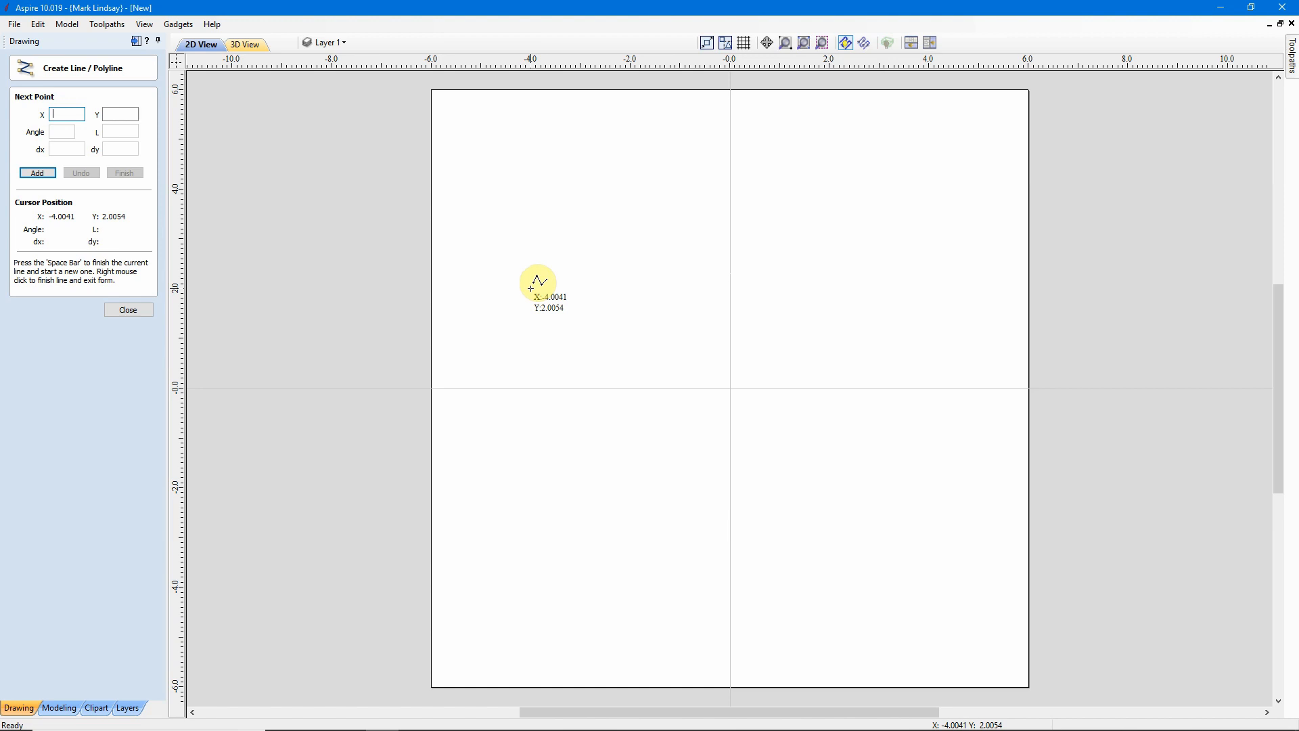
pyautogui.click(531, 289)
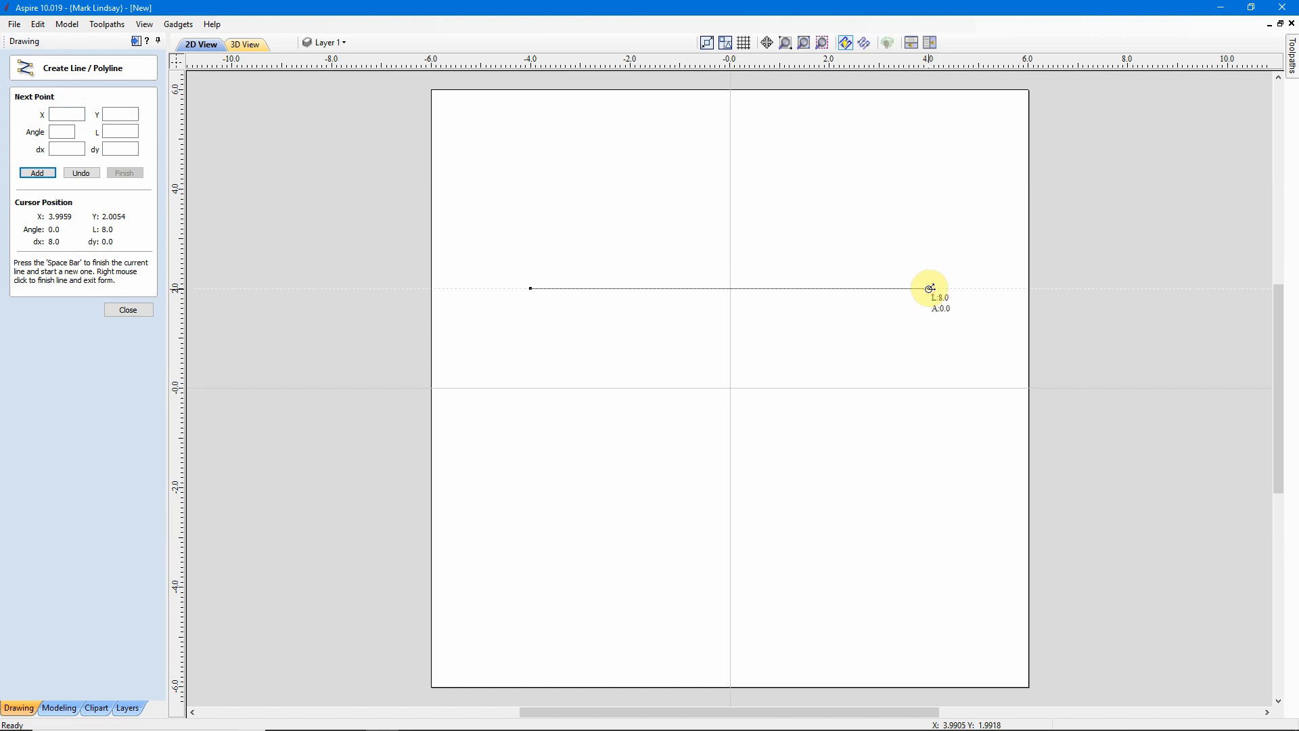
pyautogui.click(929, 288)
pyautogui.press('space')
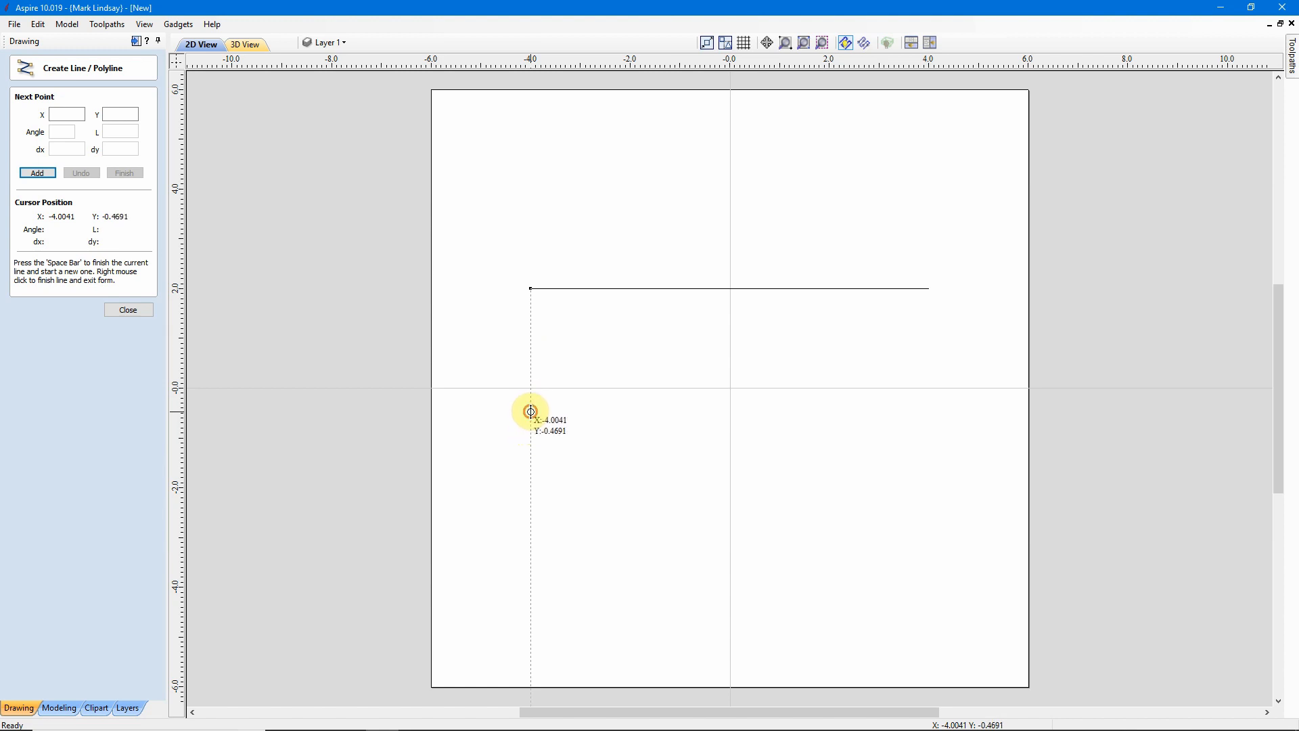
# Draw a sloping line from about (-4, -0.5) down to (4, -2.6) at -15 degrees, then close the line tool.
pyautogui.click(531, 411)
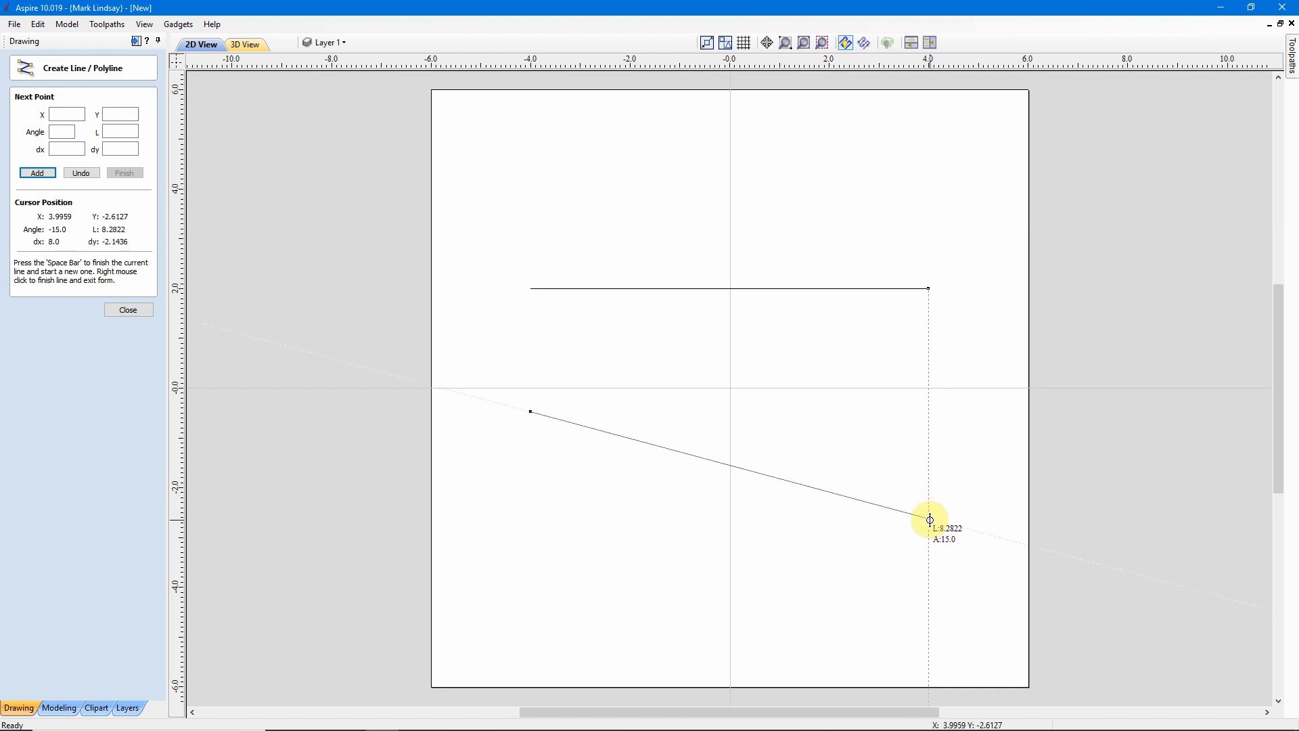
pyautogui.click(930, 519)
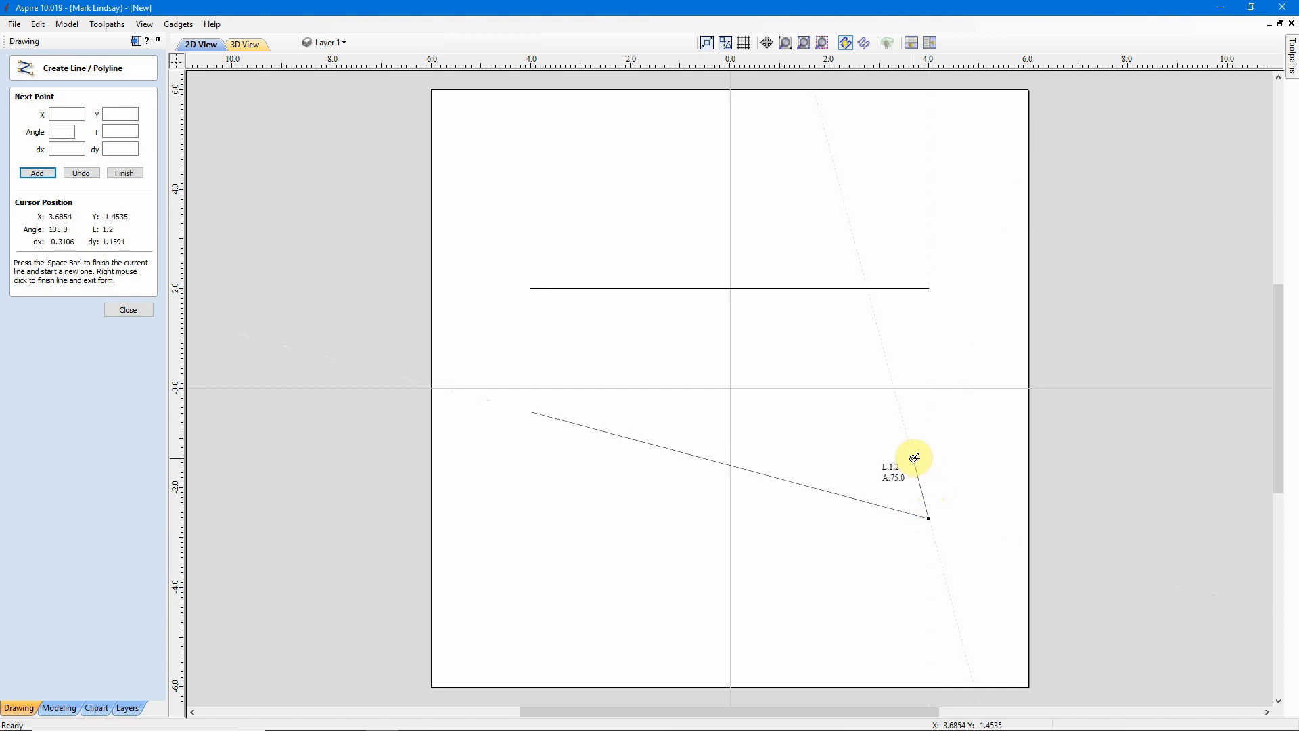
pyautogui.press('space')
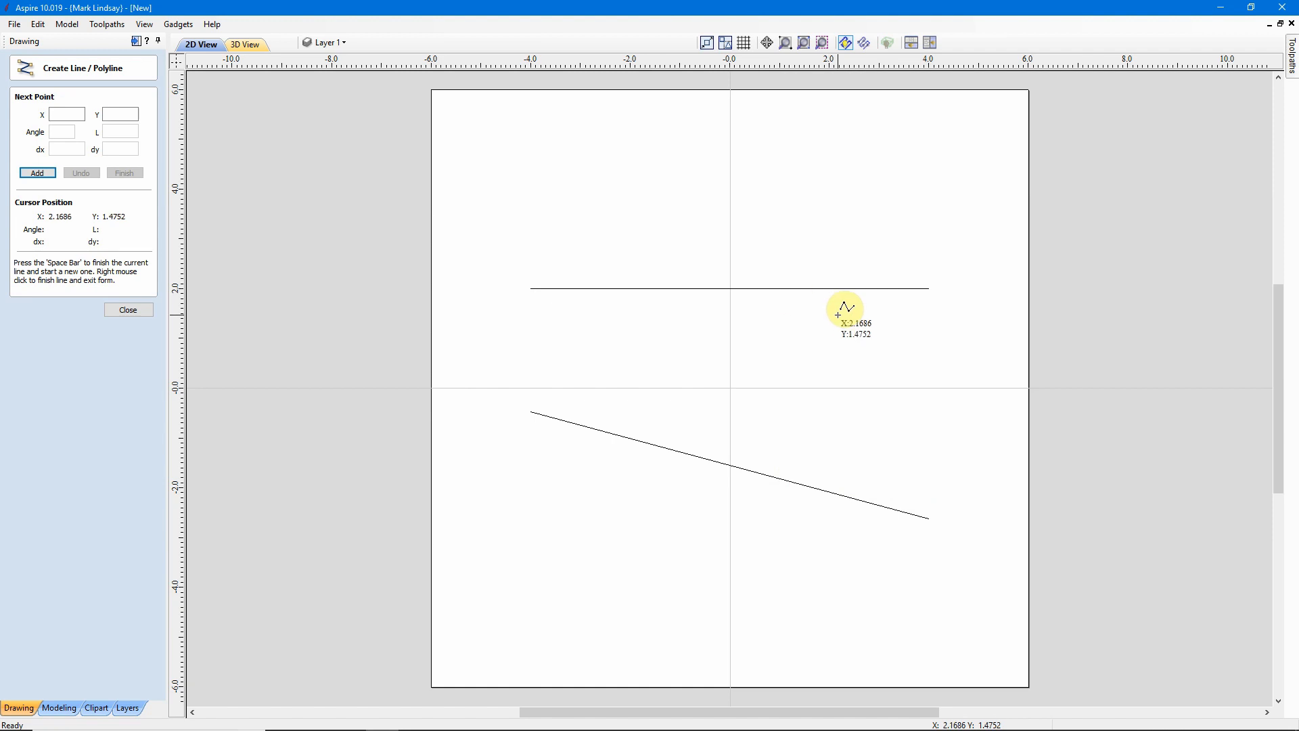
pyautogui.click(132, 310)
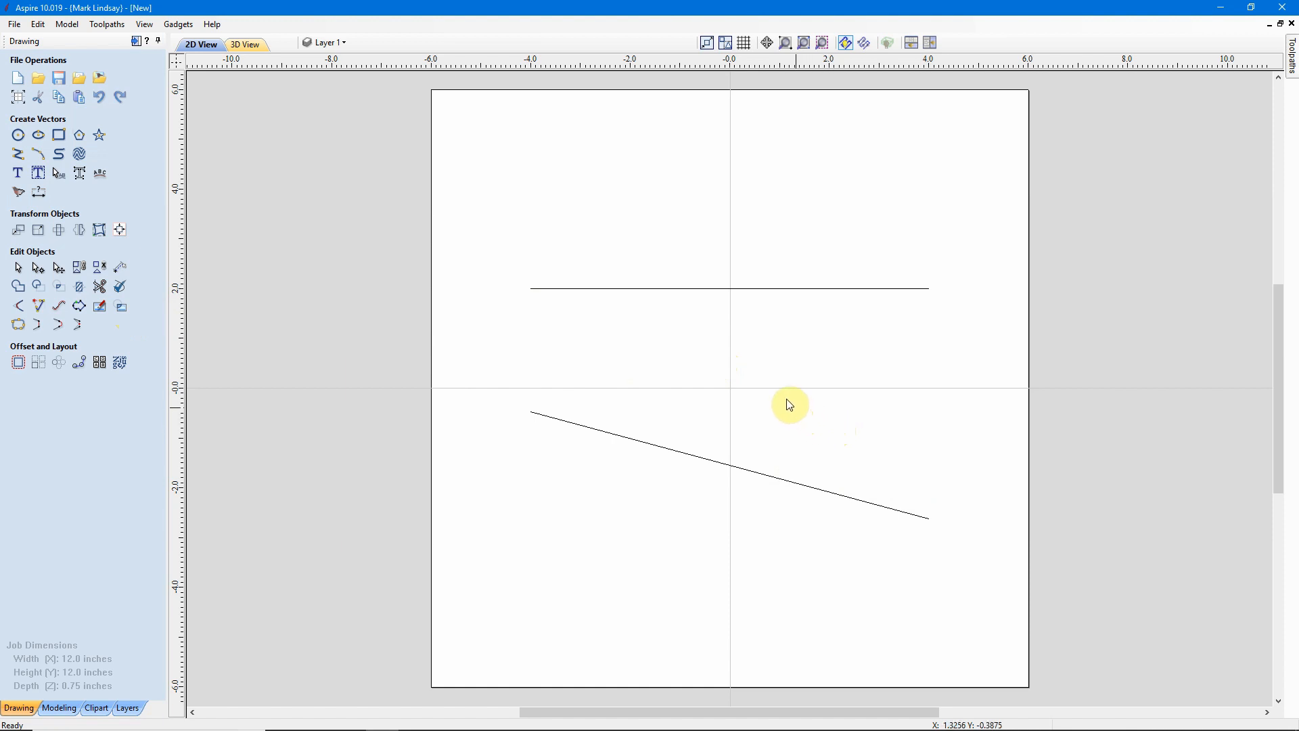
# Create the text Hello, 1.0 inch high and centred, with its anchor at X 0.0 and Y 0.
pyautogui.click(19, 177)
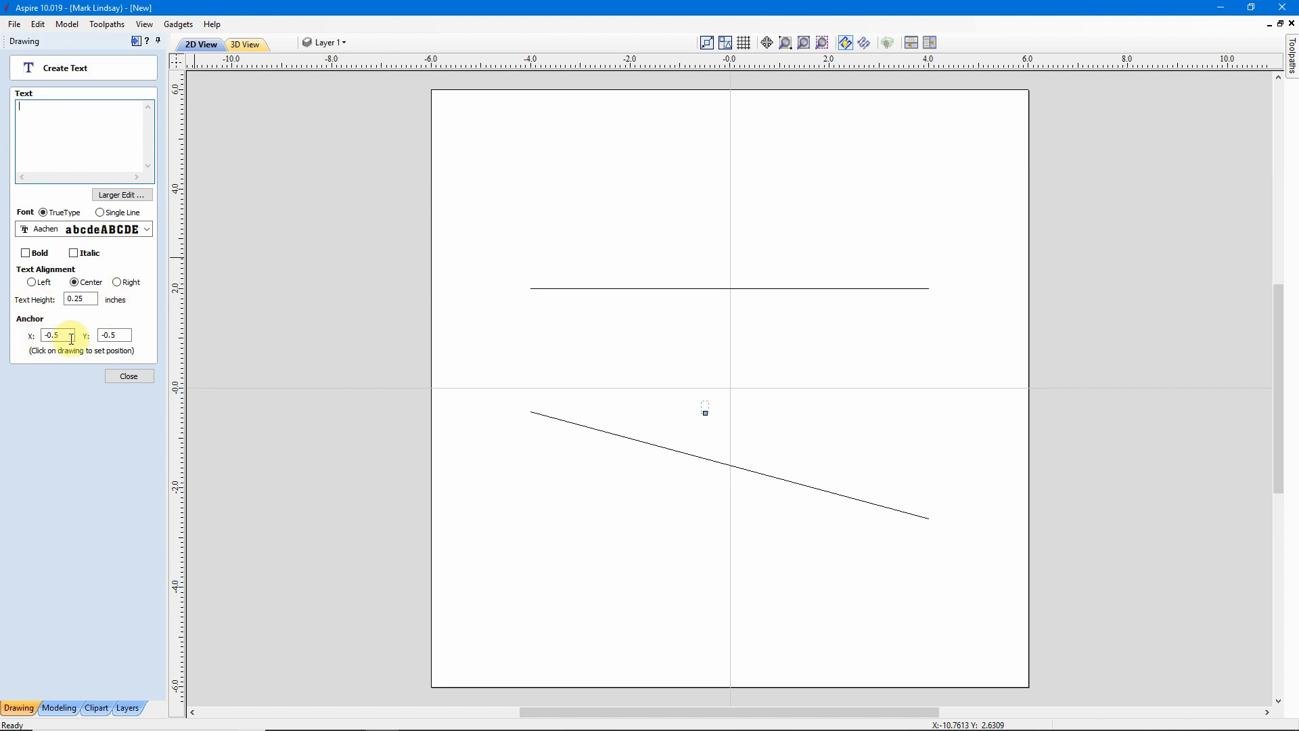
pyautogui.moveTo(73, 334); pyautogui.dragTo(9, 339)
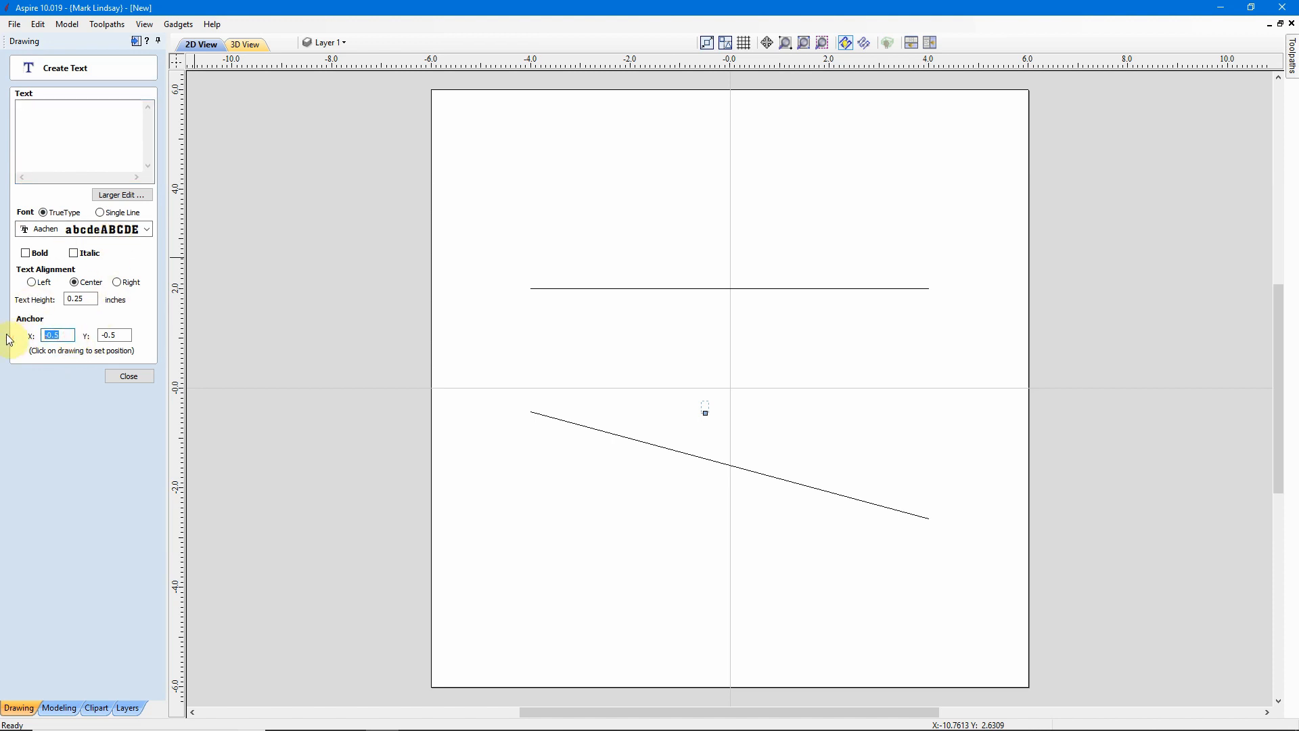
pyautogui.write('0.0')
pyautogui.press('Tab')
pyautogui.write('0')
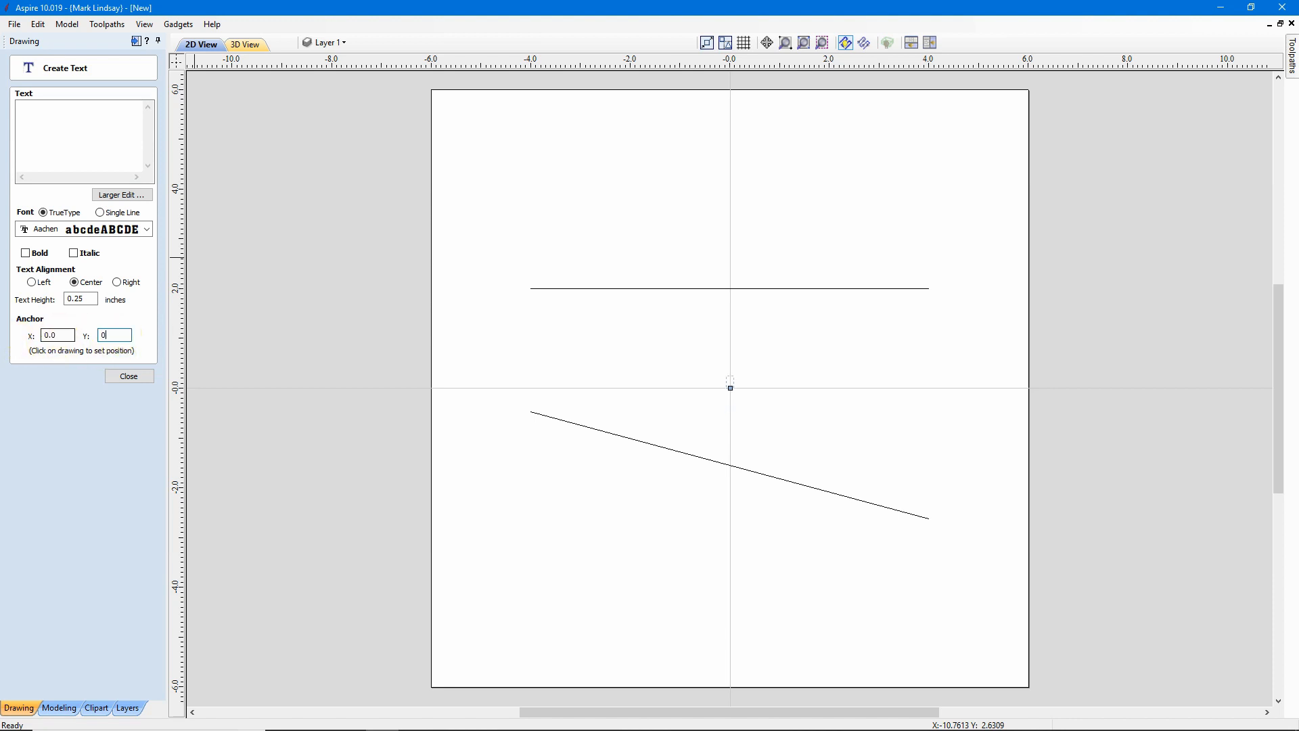
pyautogui.doubleClick(82, 299)
pyautogui.moveTo(66, 299); pyautogui.dragTo(60, 299)
pyautogui.write('1.0')
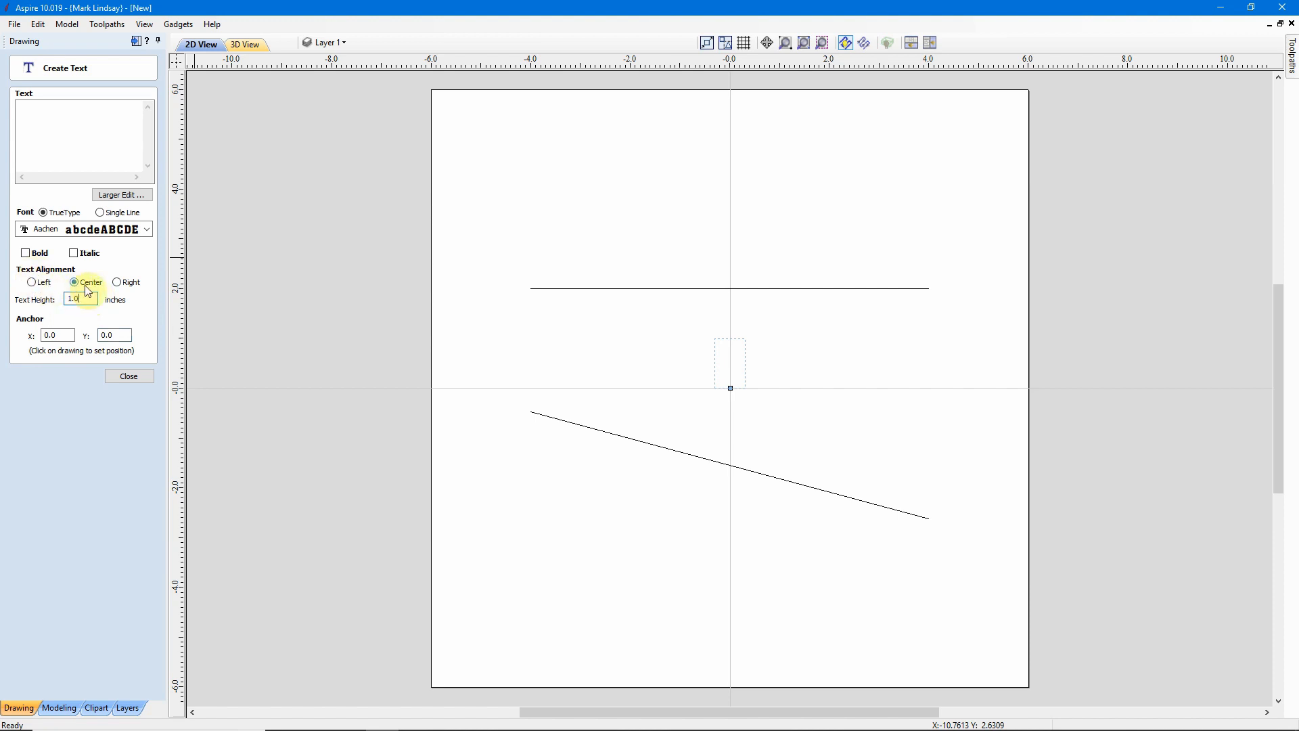
pyautogui.click(45, 107)
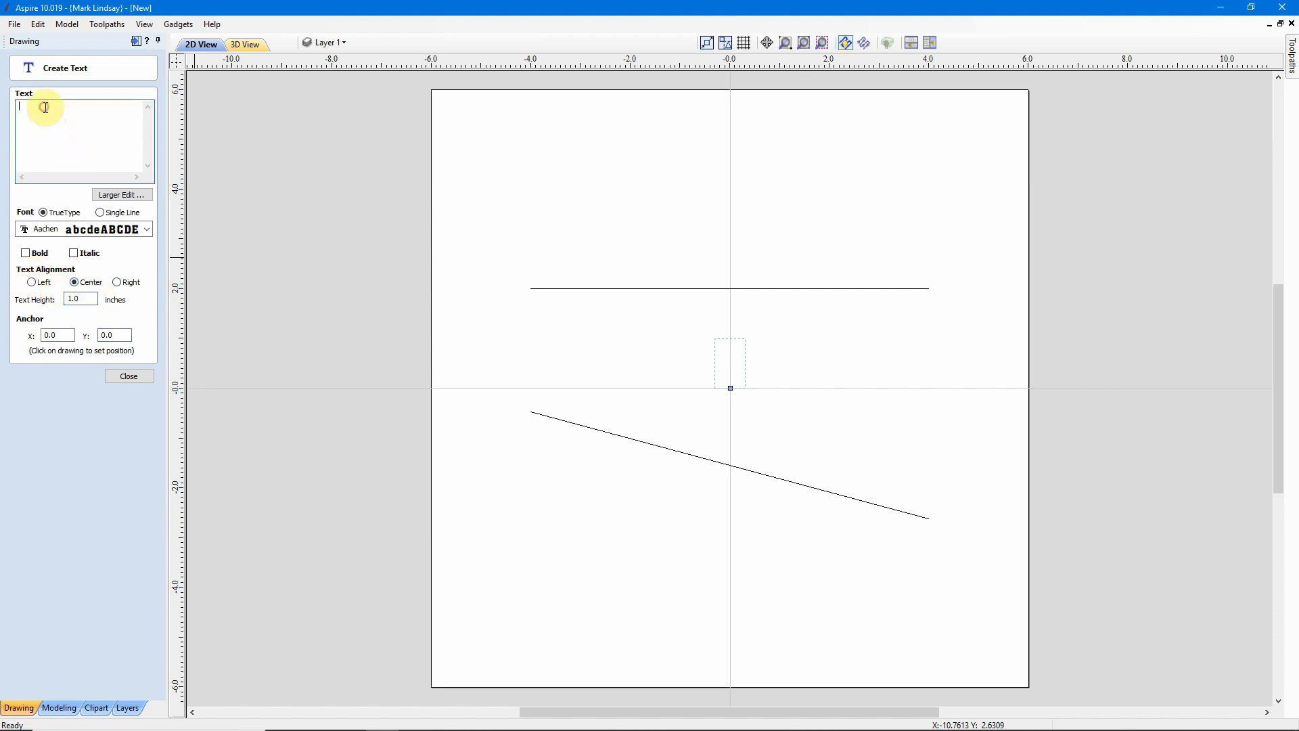
pyautogui.write('Hello')
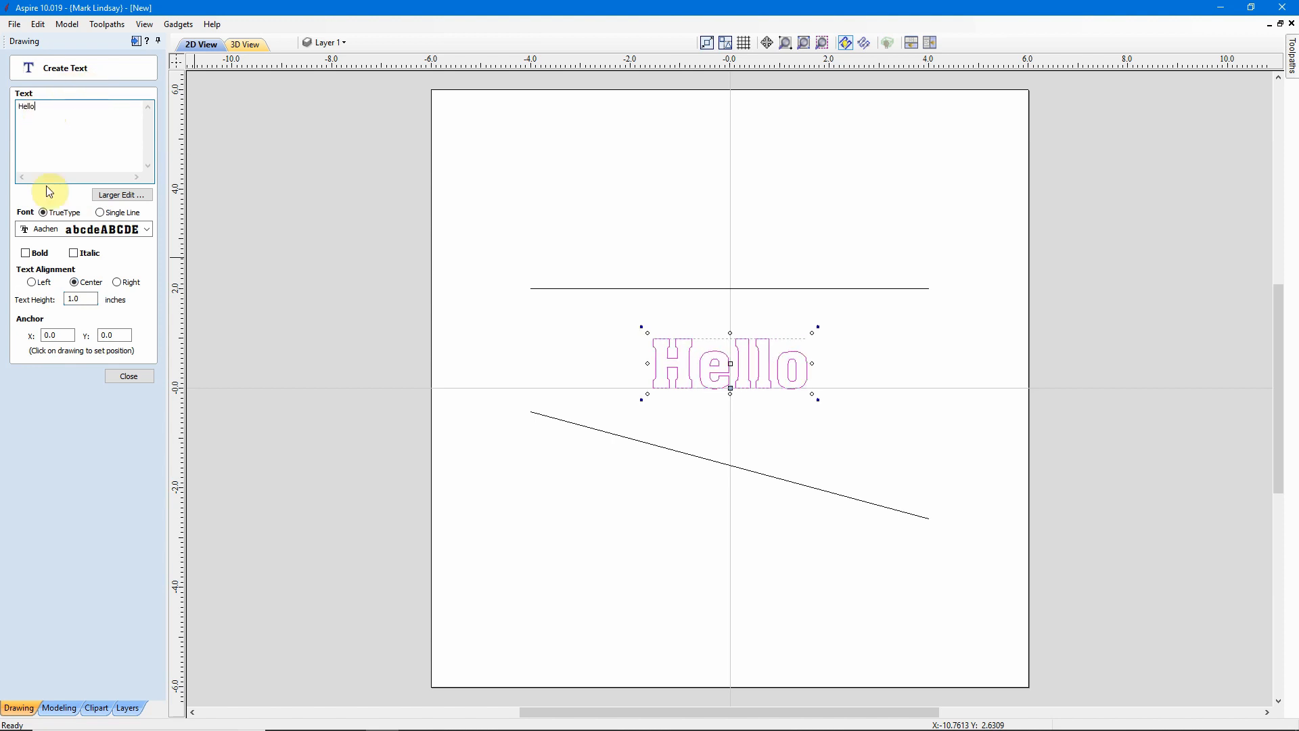
pyautogui.click(129, 376)
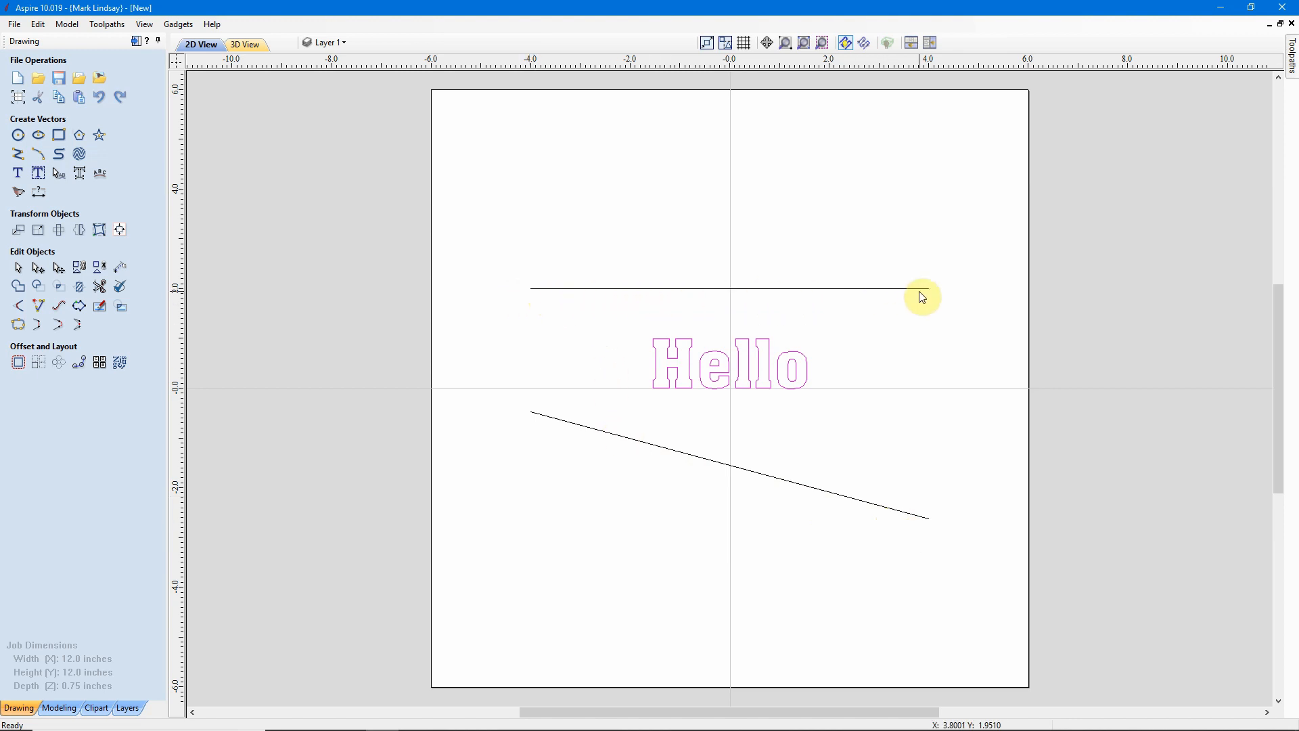
# Distort the Hello text between the horizontal and sloping lines using the Between Two Curves envelope.
pyautogui.moveTo(831, 337); pyautogui.dragTo(662, 381)
pyautogui.keyDown('shift'); pyautogui.click(581, 407); pyautogui.keyUp('shift')
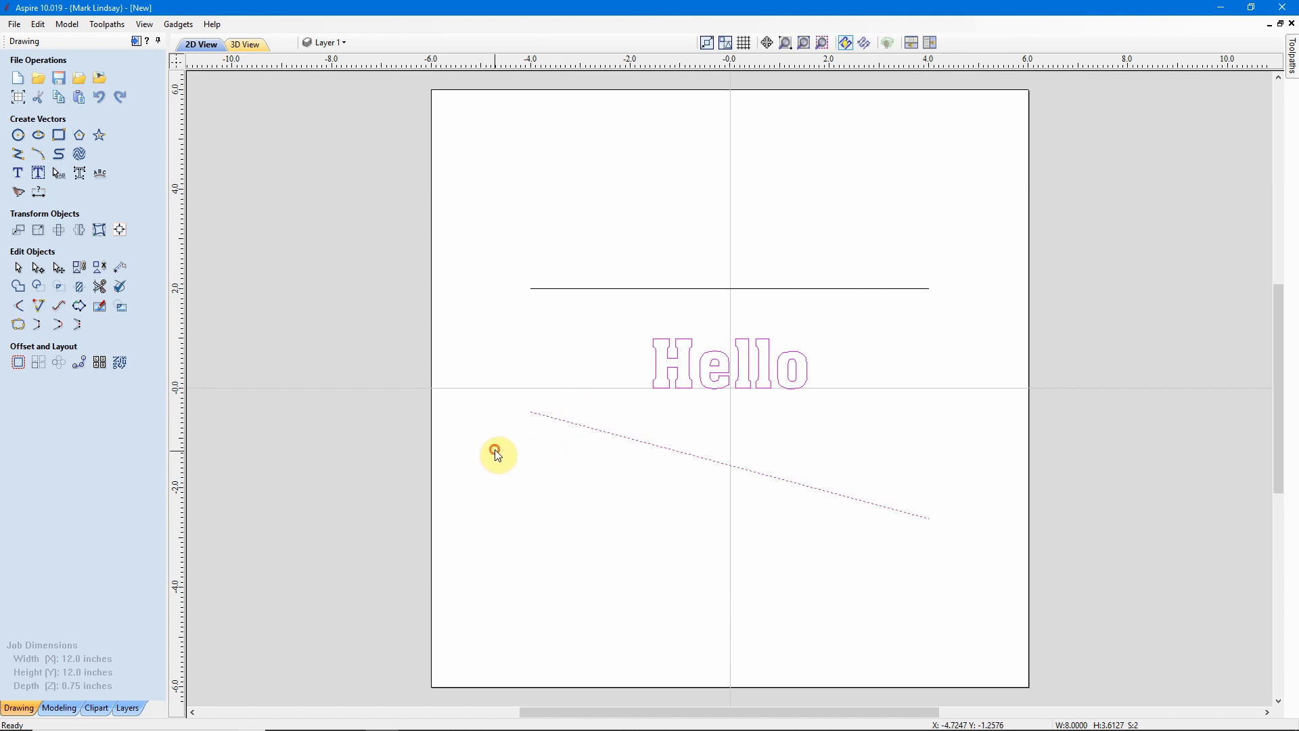
pyautogui.keyDown('shift'); pyautogui.moveTo(551, 255); pyautogui.dragTo(487, 342); pyautogui.keyUp('shift')
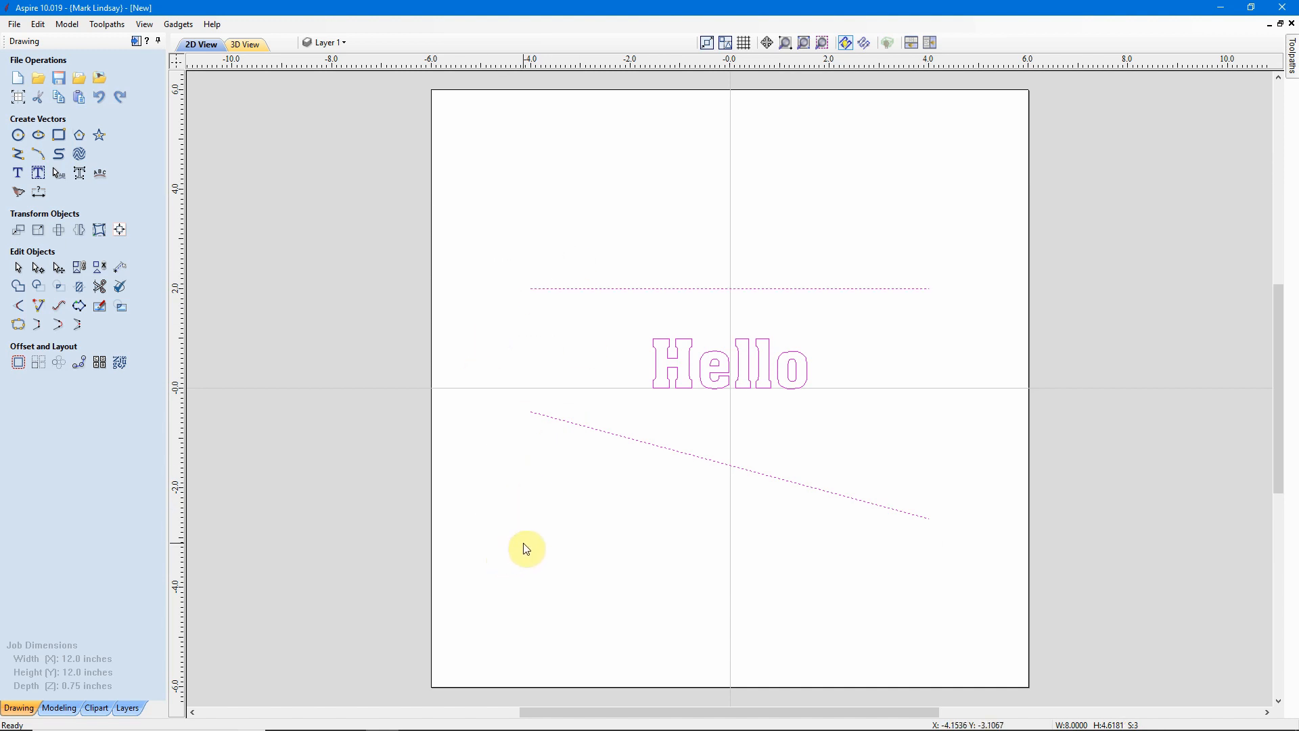
pyautogui.click(99, 230)
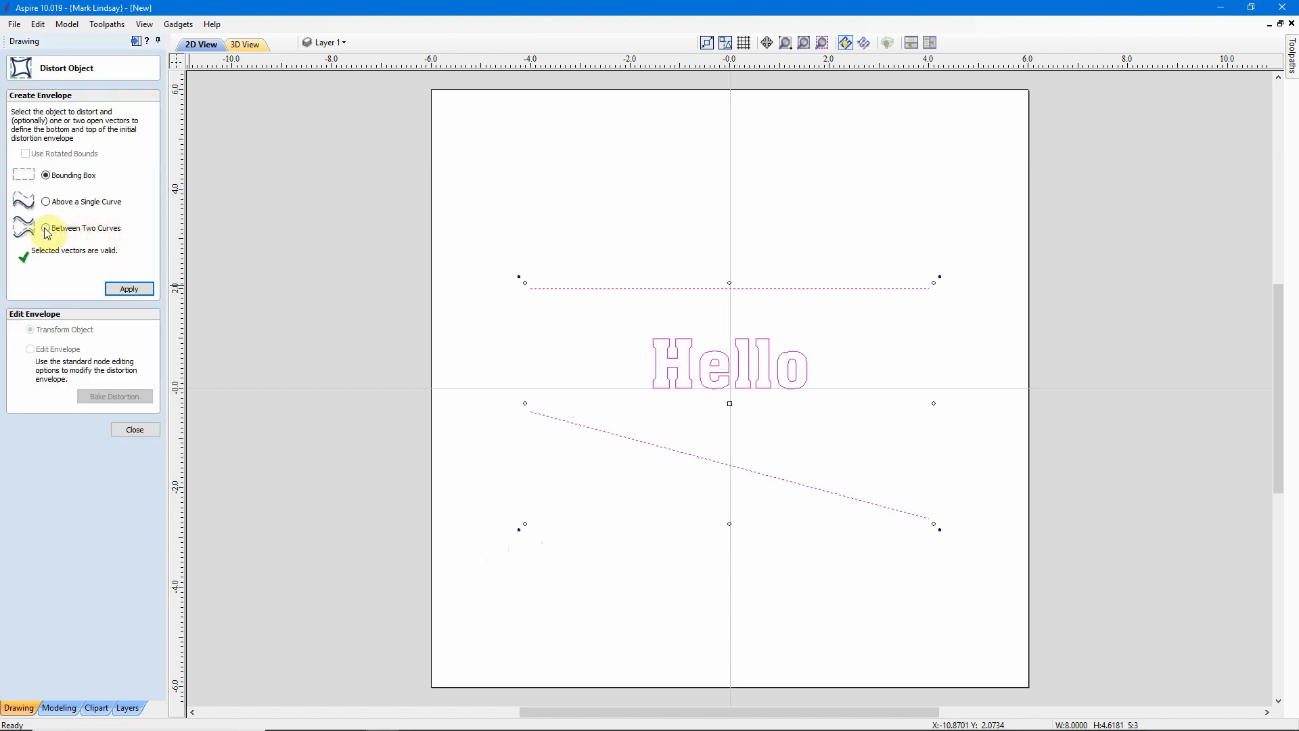
pyautogui.click(46, 229)
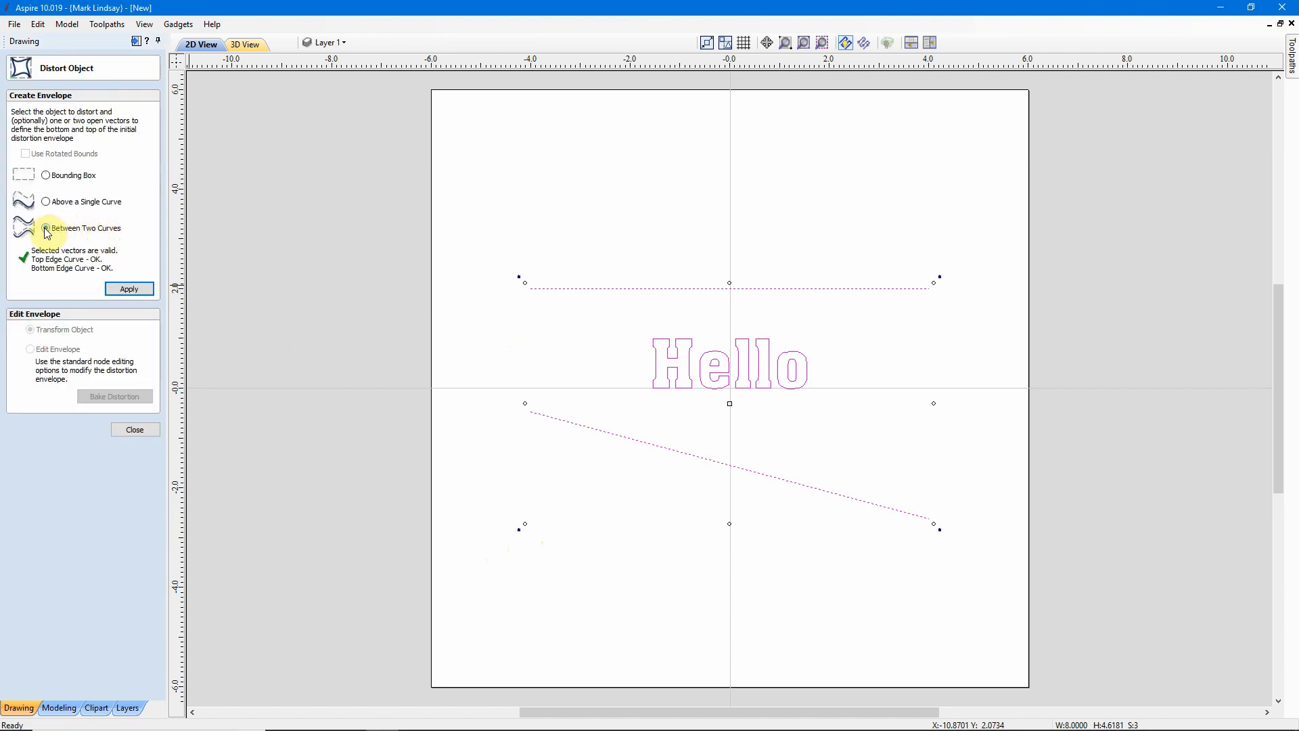
pyautogui.click(125, 291)
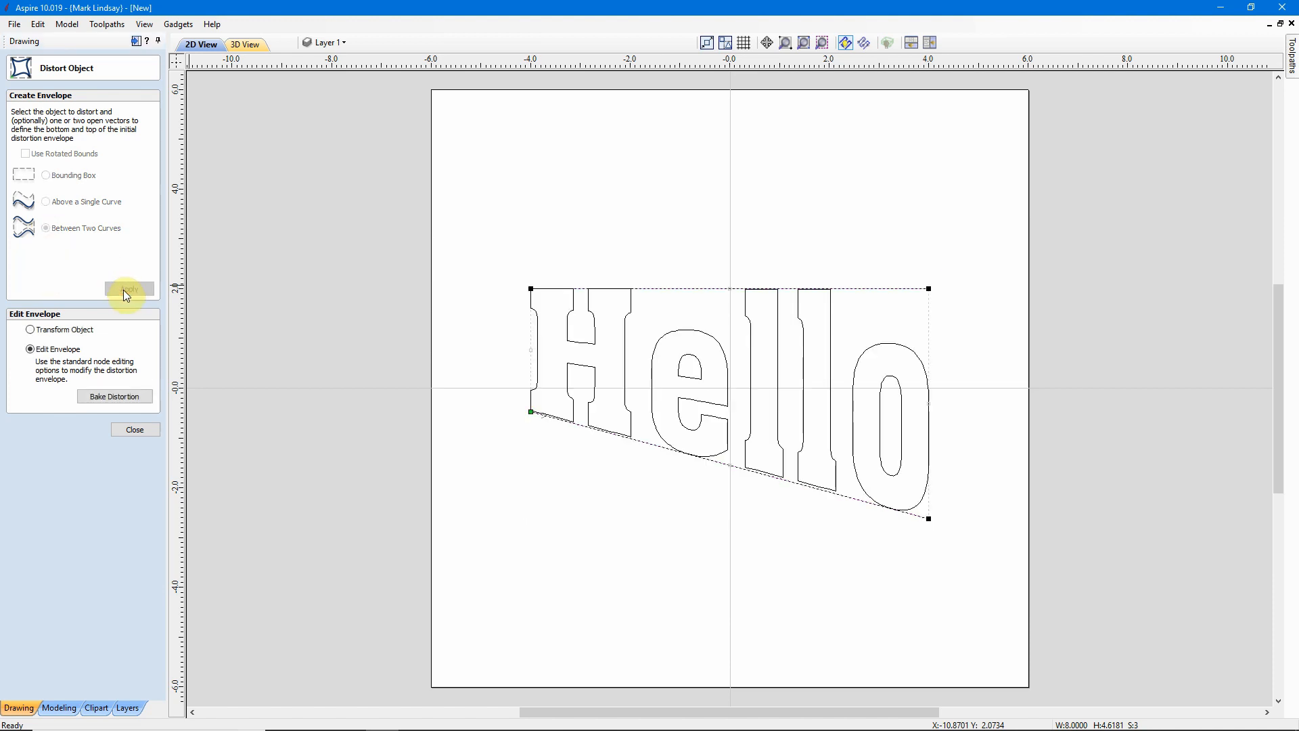
pyautogui.click(135, 430)
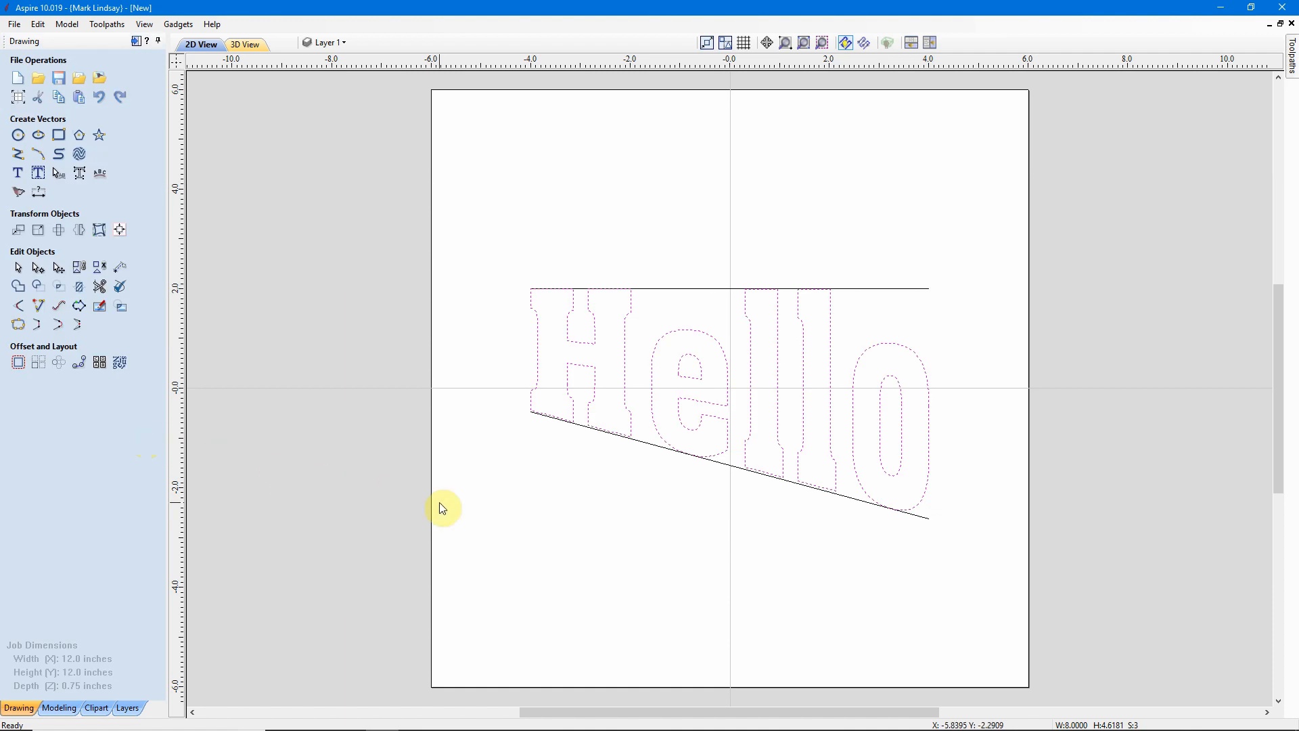
# Delete both guide lines and then the distorted Hello text, clearing the material.
pyautogui.click(572, 519)
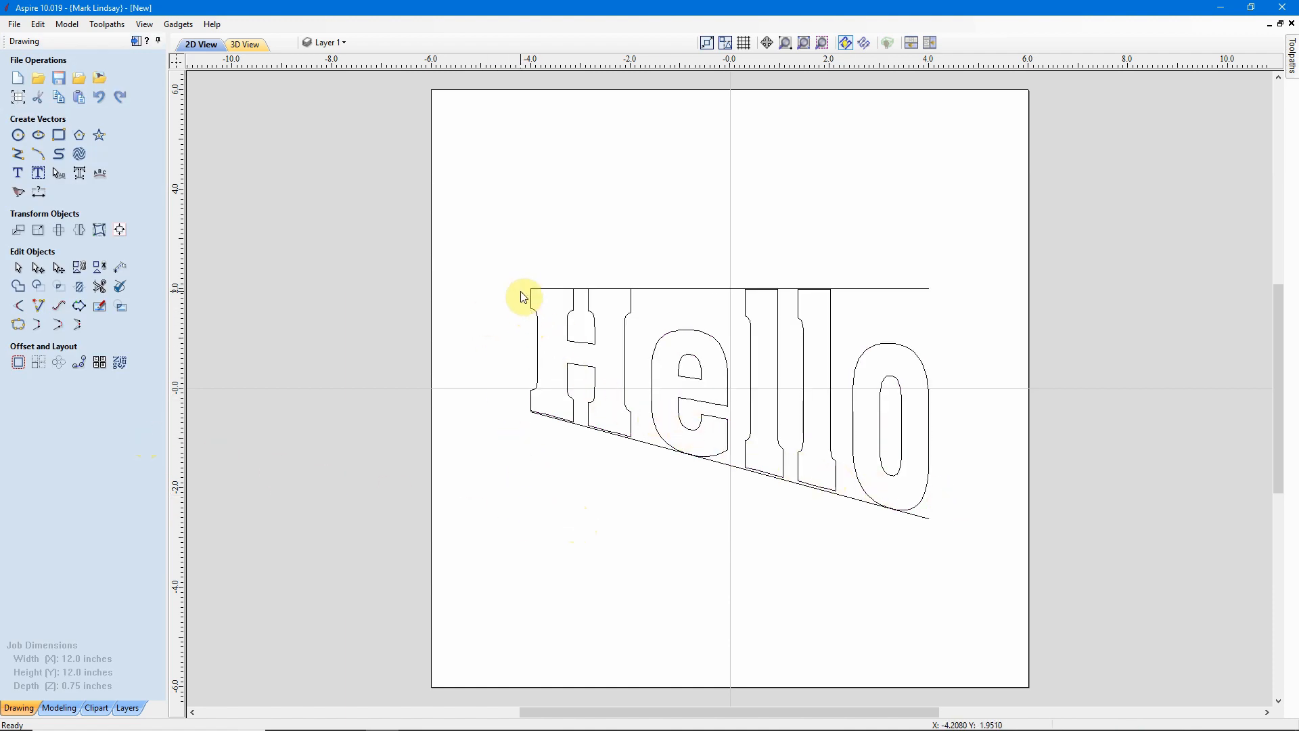
pyautogui.moveTo(948, 243); pyautogui.dragTo(893, 304)
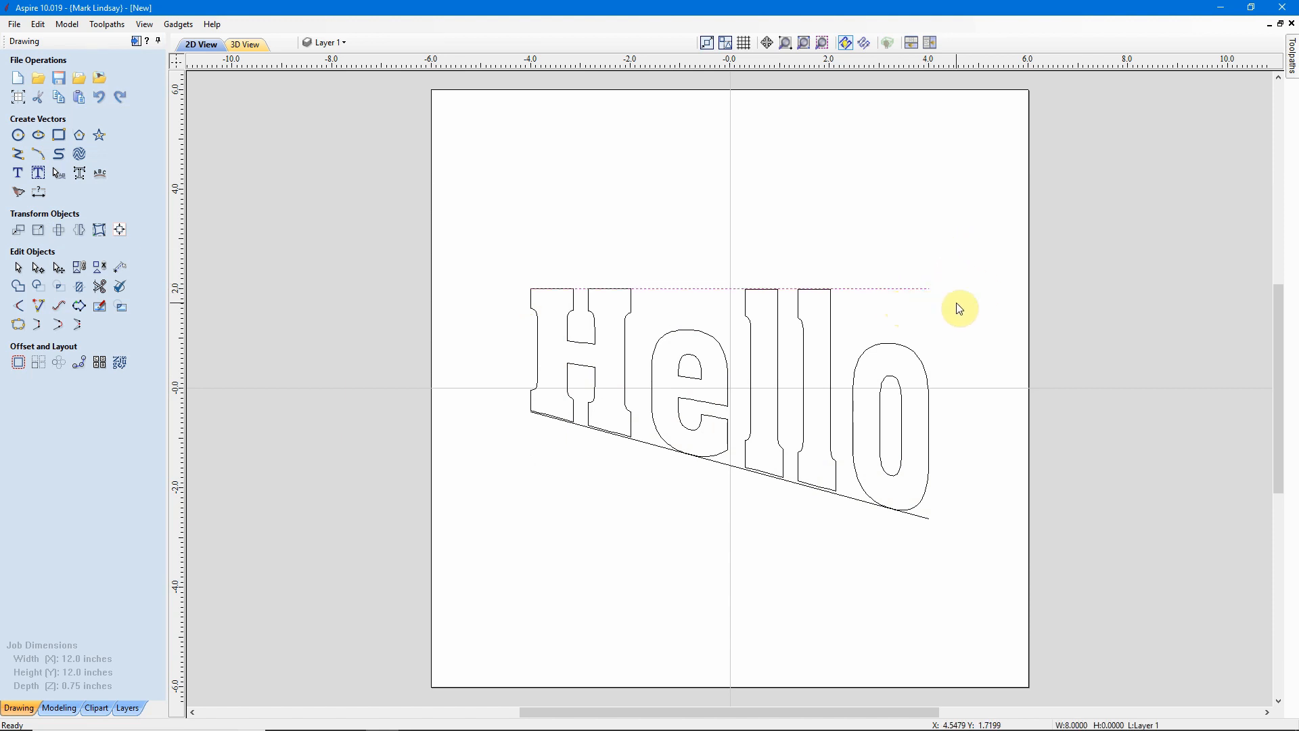
pyautogui.press('Delete')
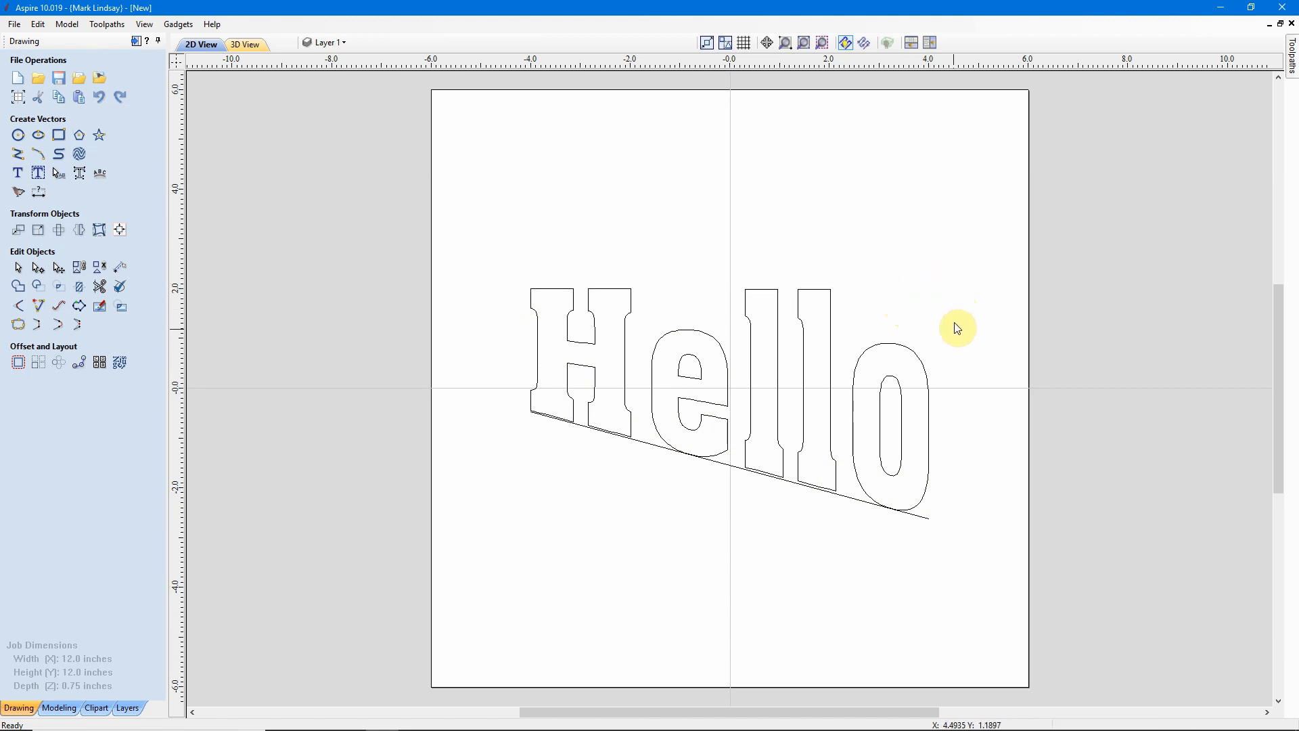
pyautogui.moveTo(936, 514); pyautogui.dragTo(918, 528)
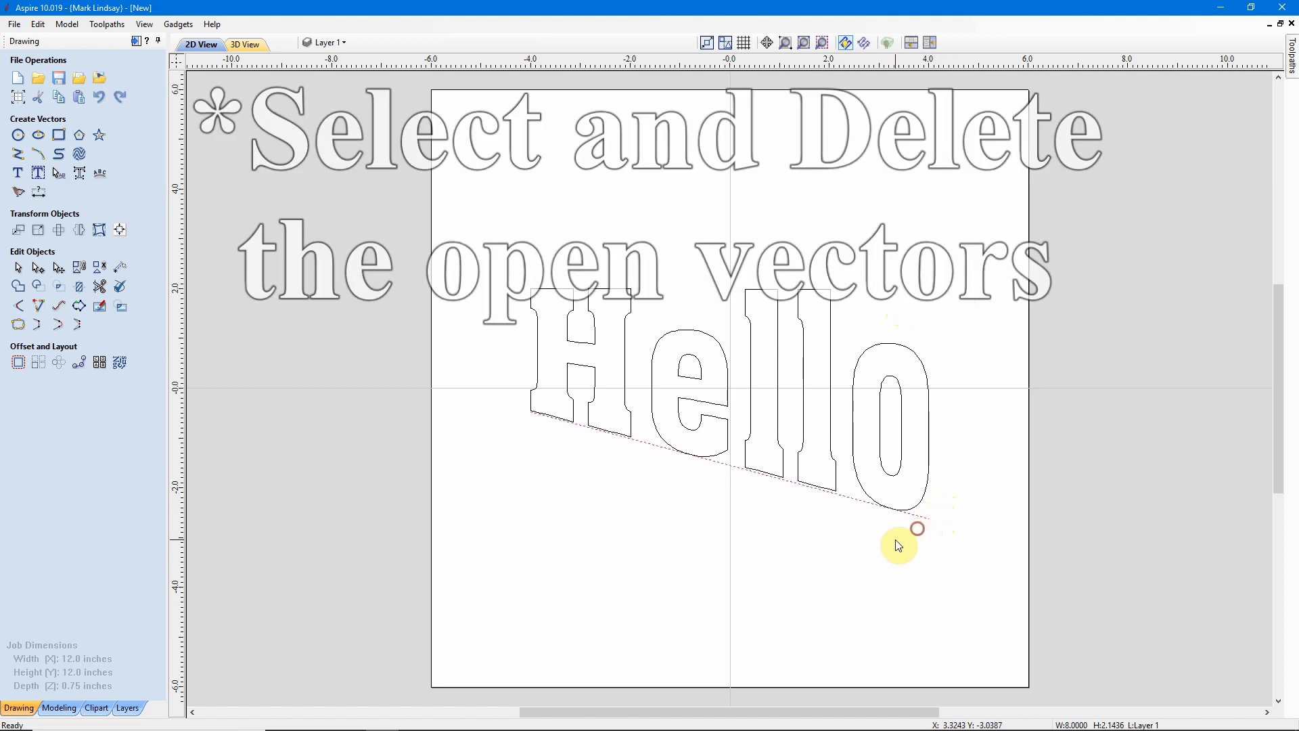
pyautogui.press('Delete')
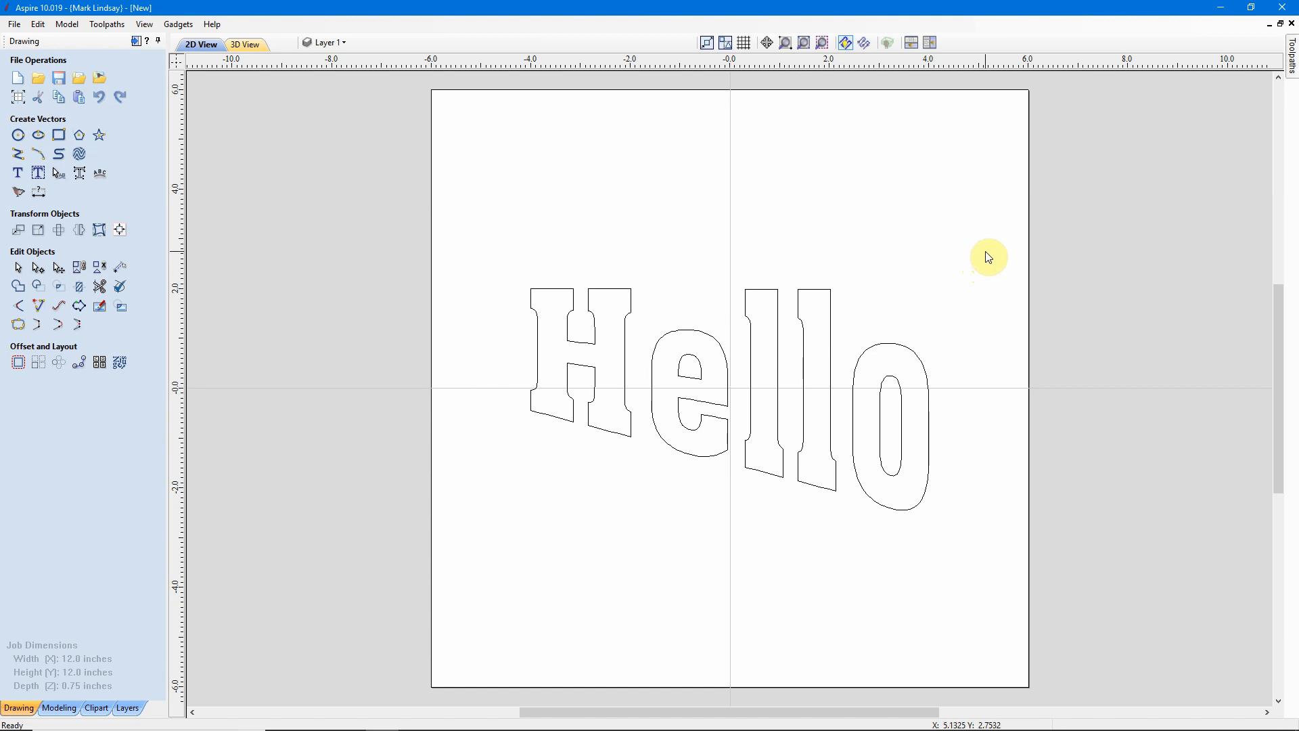
pyautogui.moveTo(987, 251); pyautogui.dragTo(475, 575)
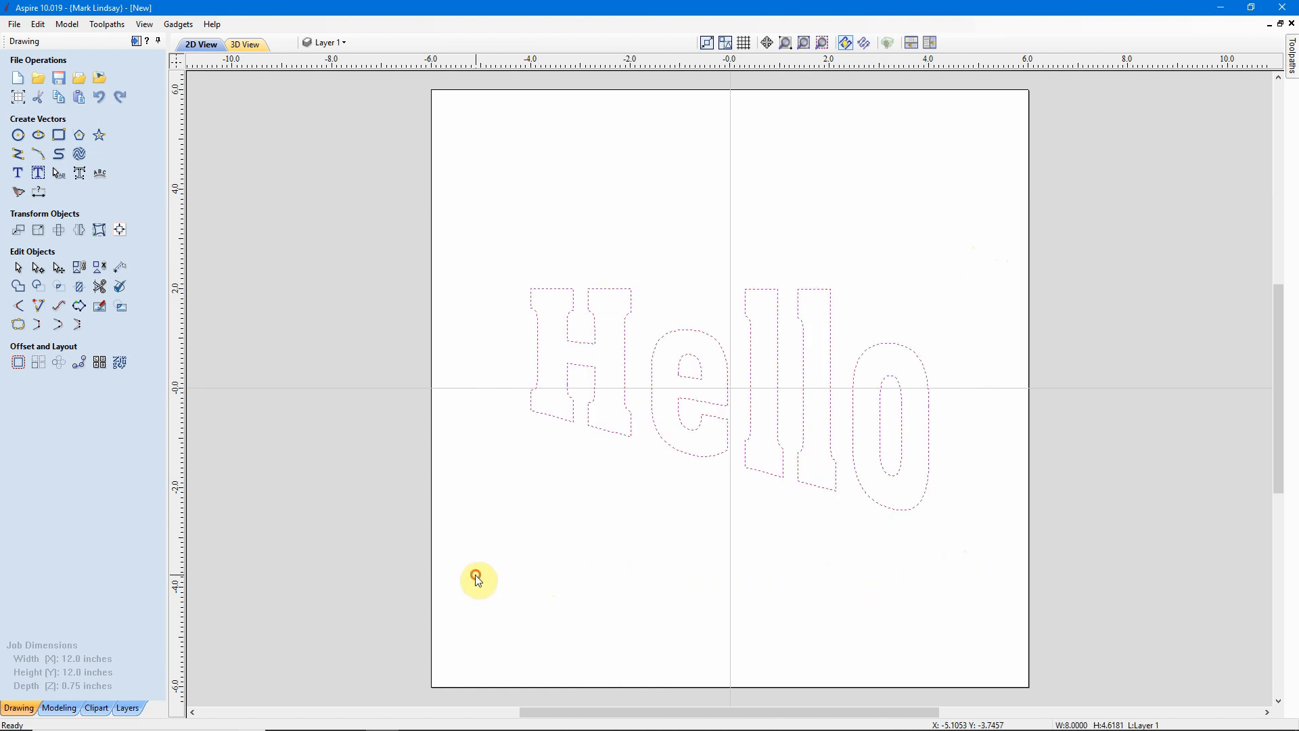
pyautogui.press('Delete')
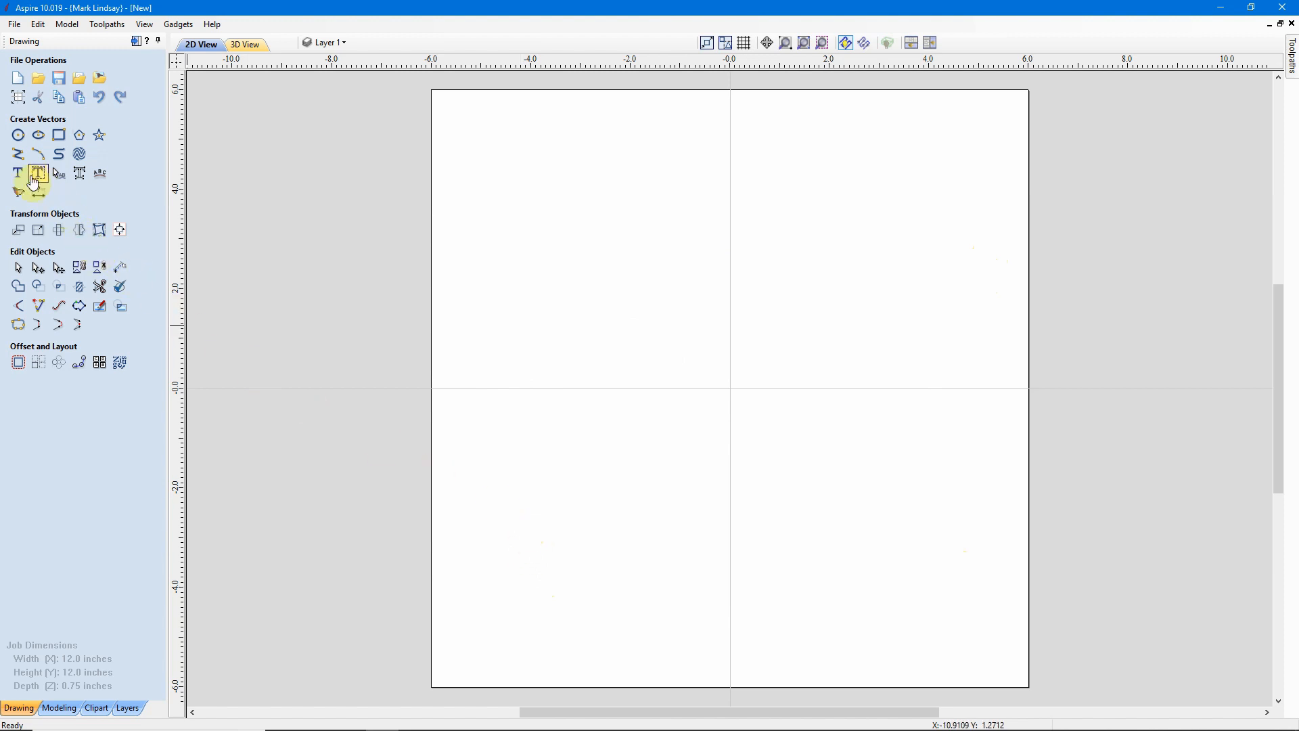
# Draw a horizontal line 8 inches long from about X -4 to X 4 at Y 2.9.
pyautogui.click(15, 155)
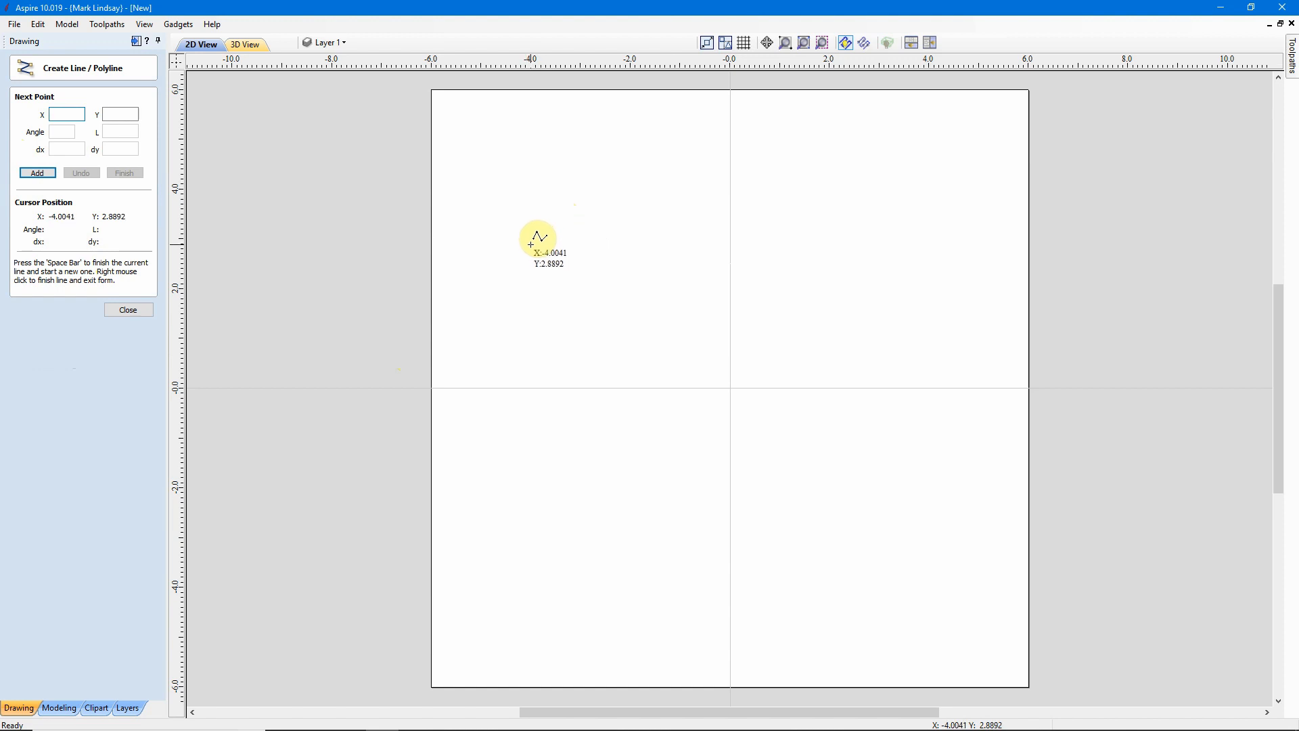
pyautogui.click(531, 243)
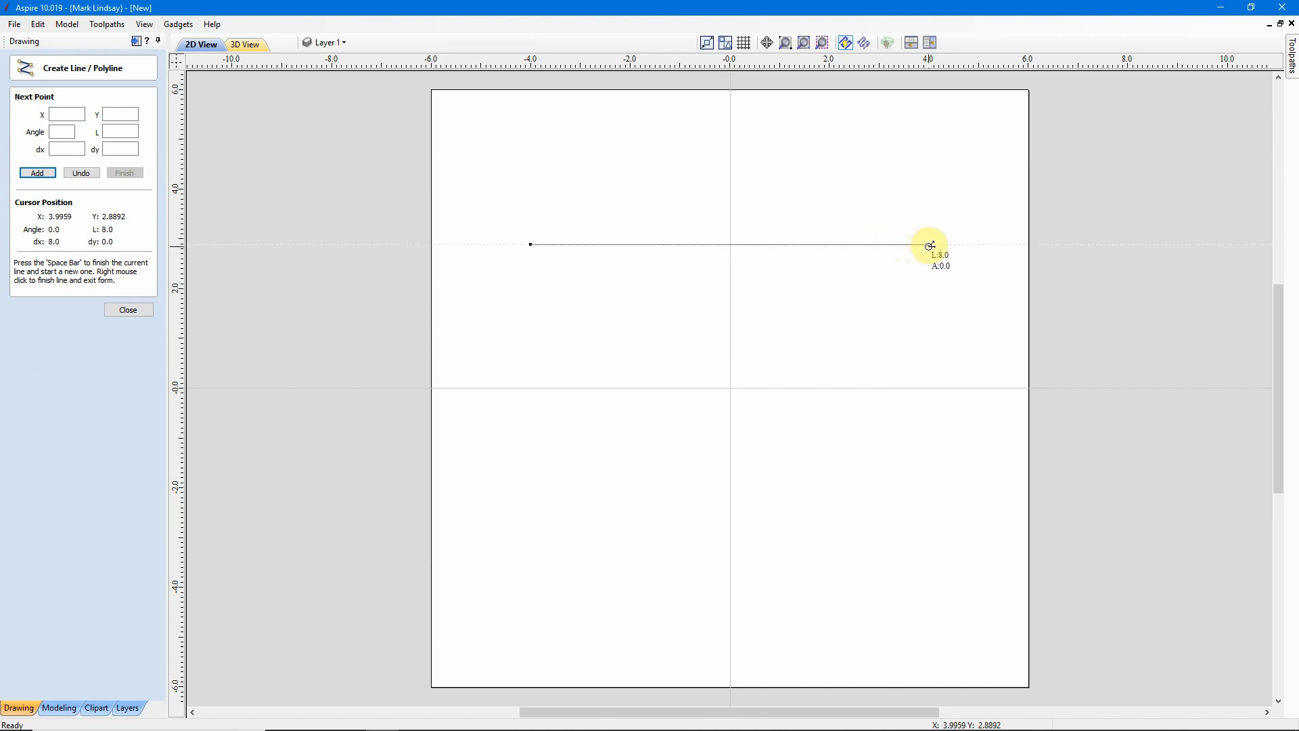
pyautogui.click(929, 244)
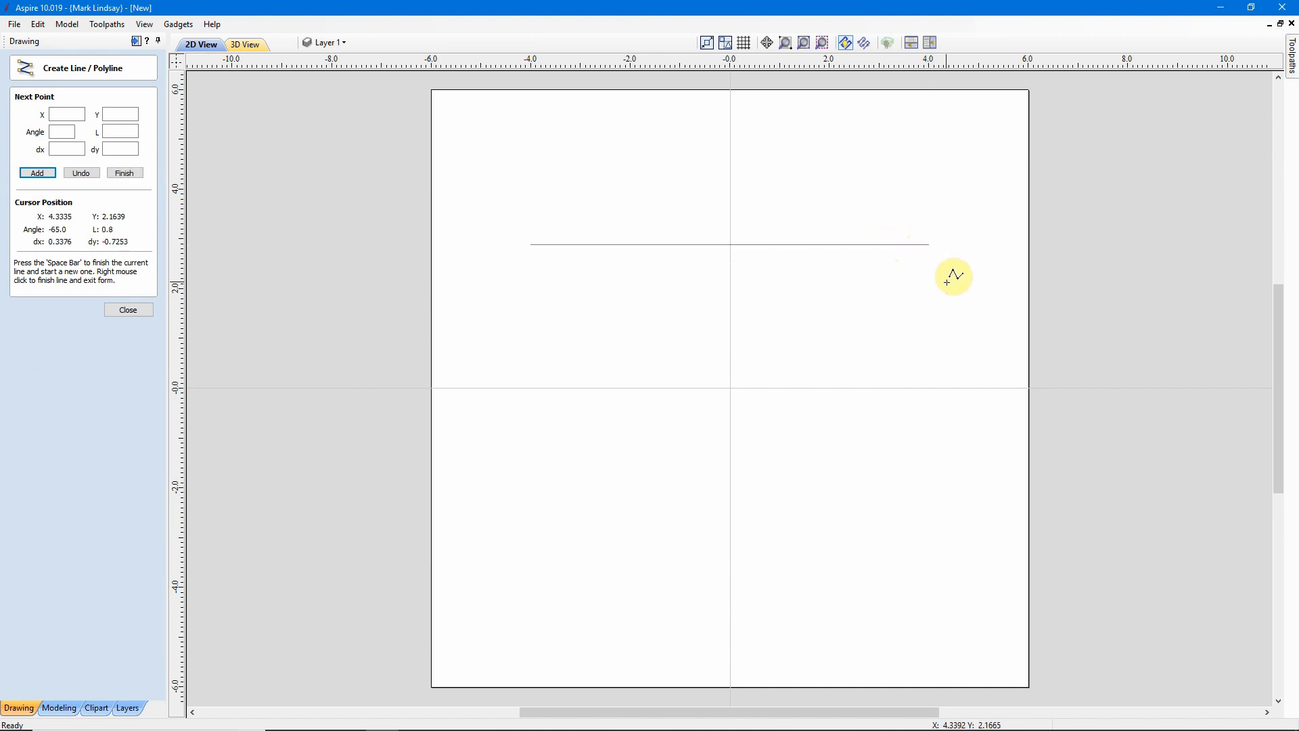
pyautogui.press('space')
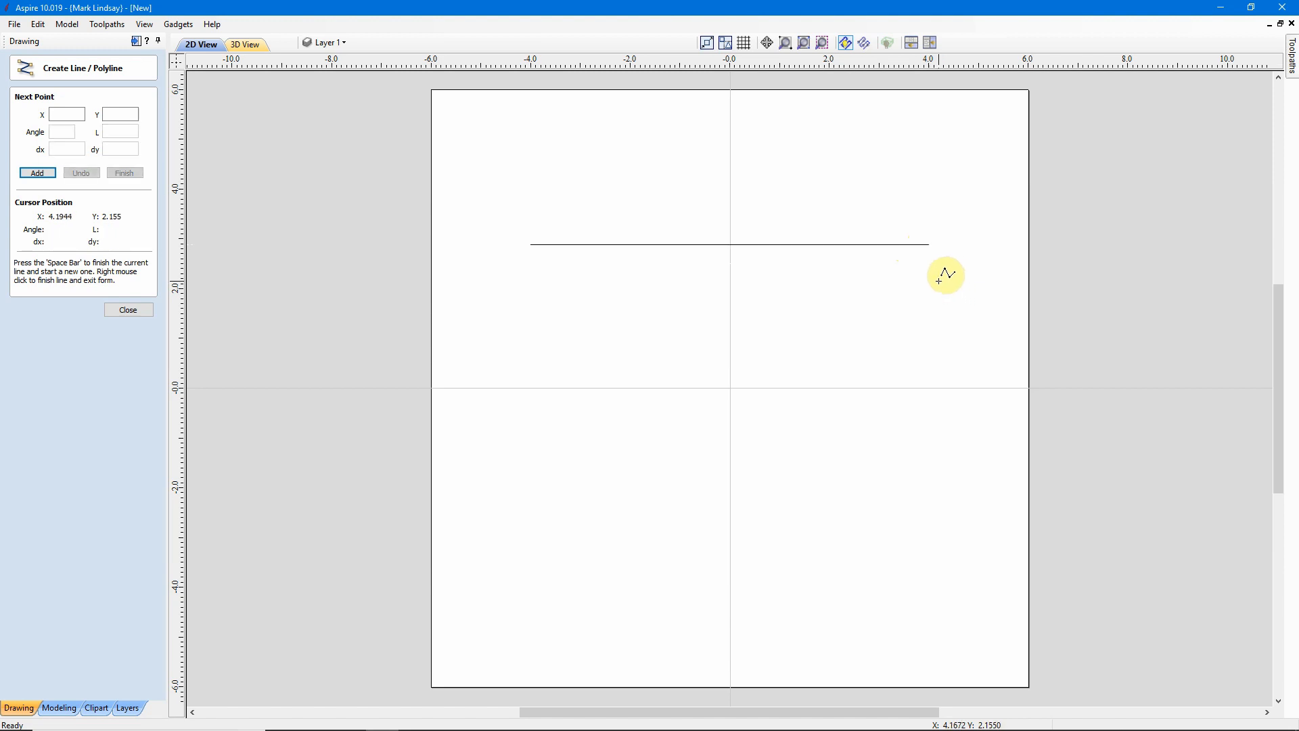
# Draw an arc from about X -4 to X 4 at Y 0, sagging about 1.07 inches downward at its middle.
pyautogui.click(136, 311)
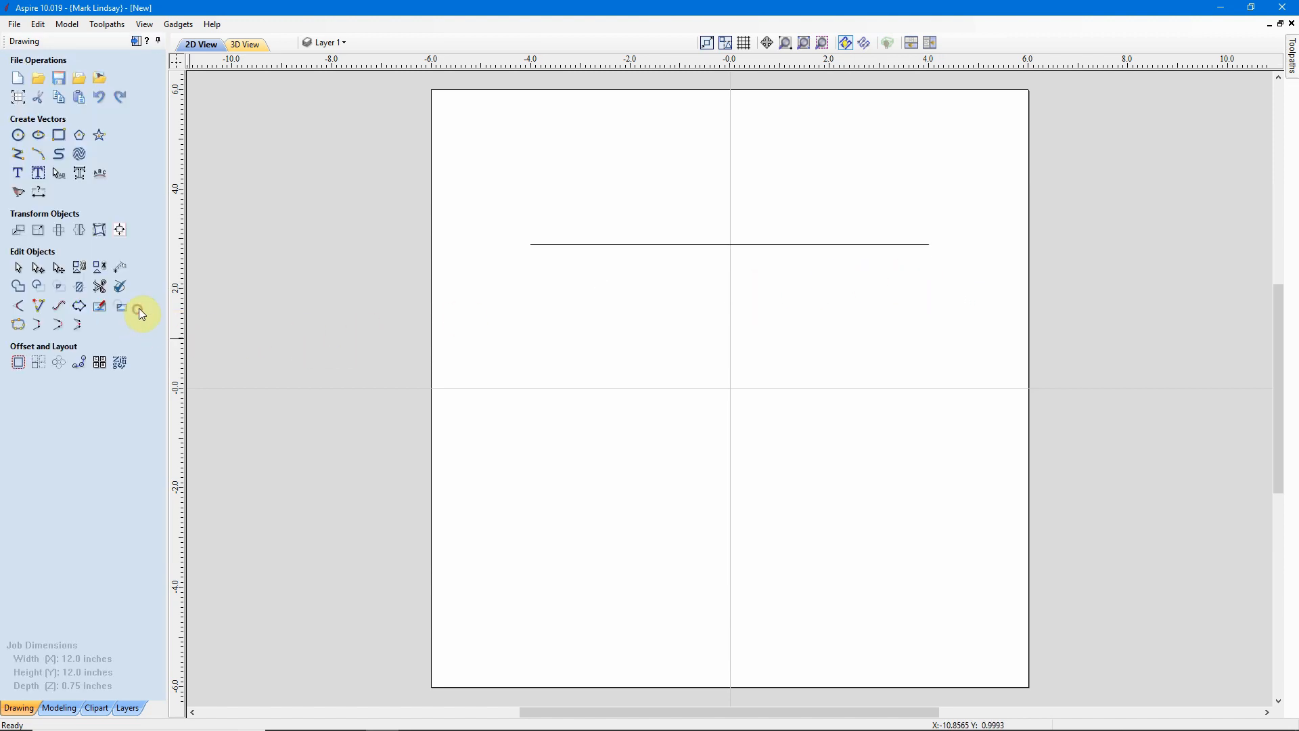
pyautogui.click(38, 155)
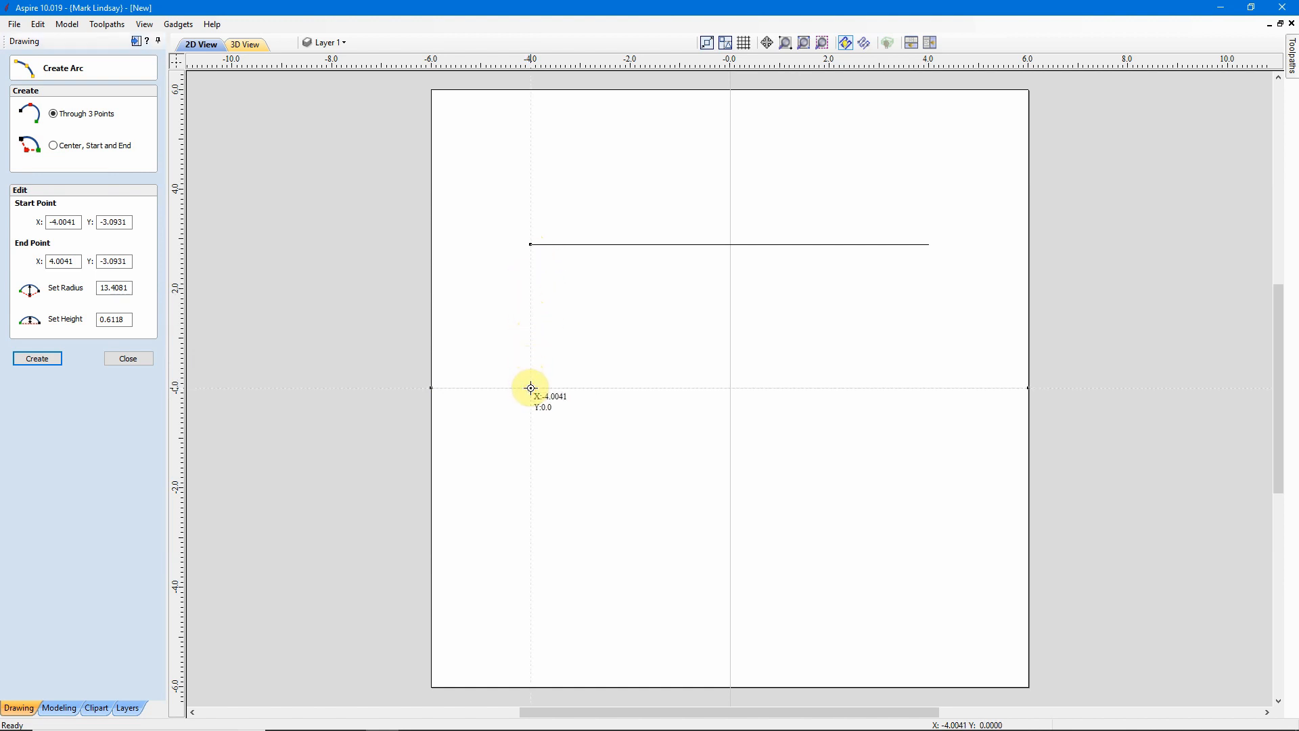
pyautogui.click(532, 387)
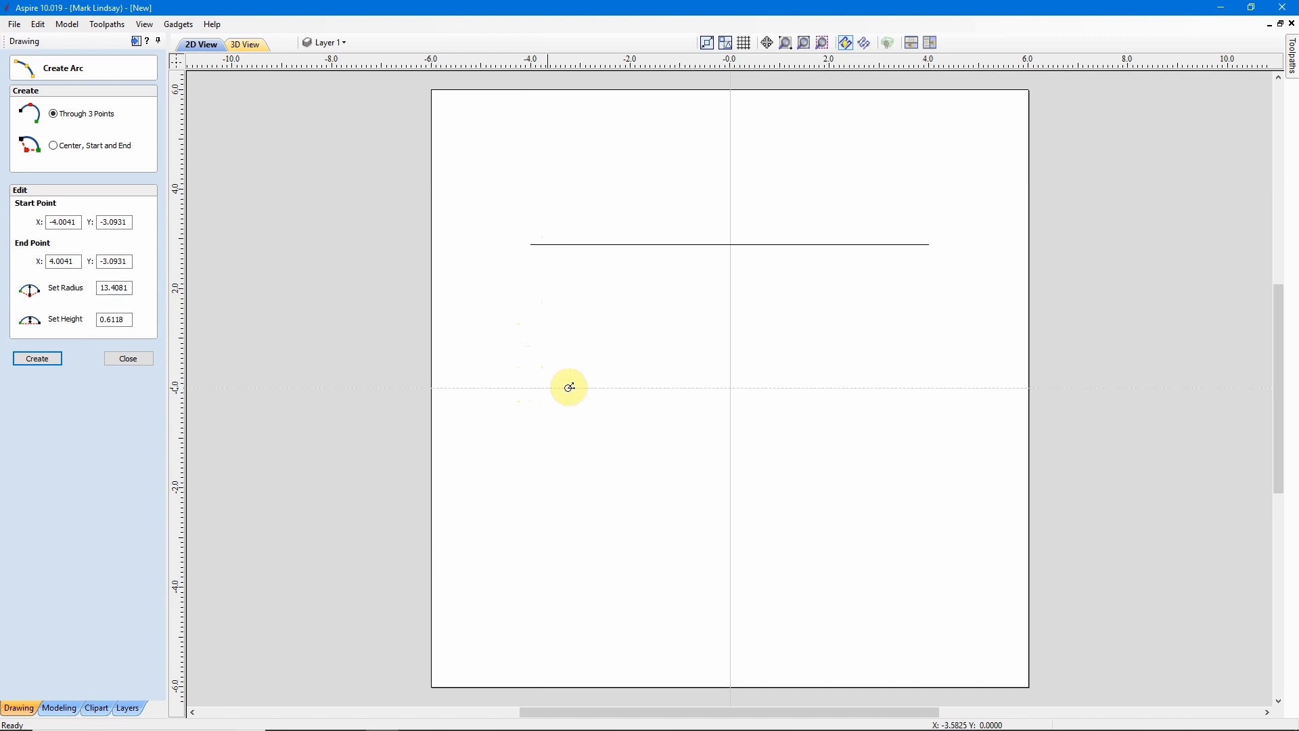
pyautogui.click(930, 250)
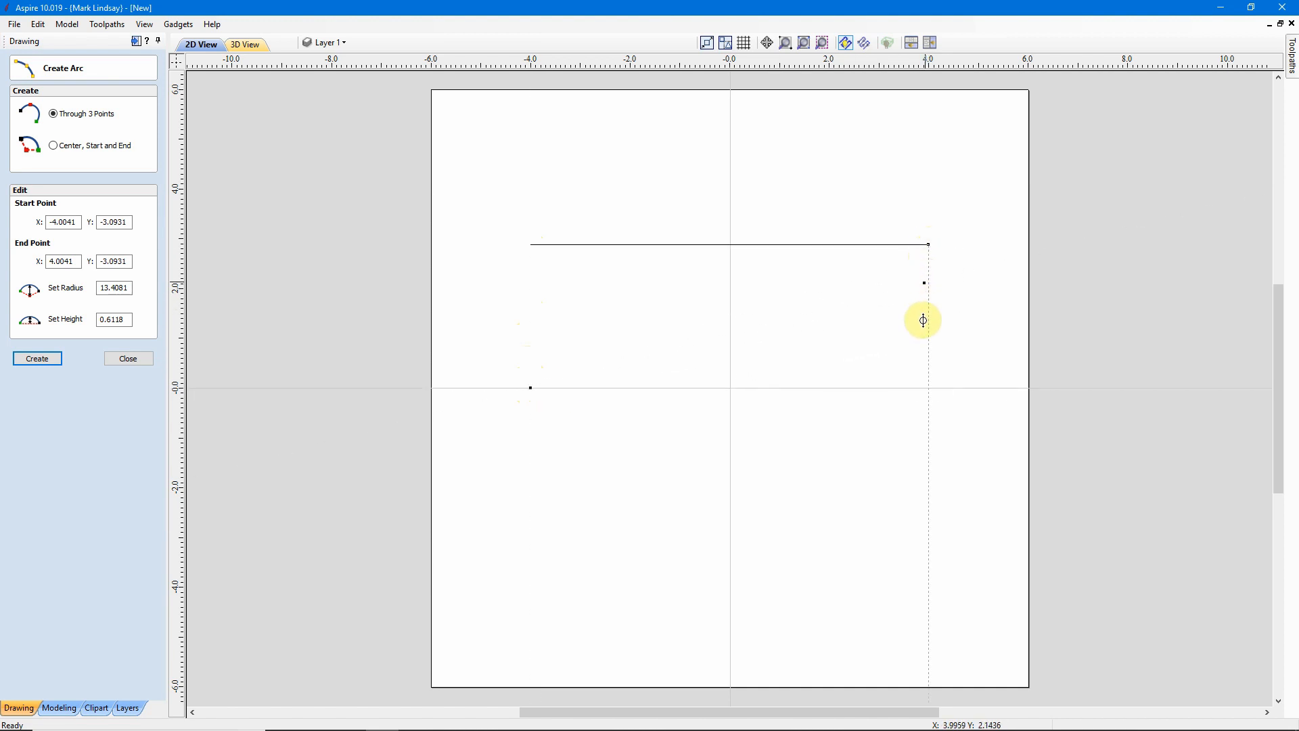
pyautogui.click(929, 388)
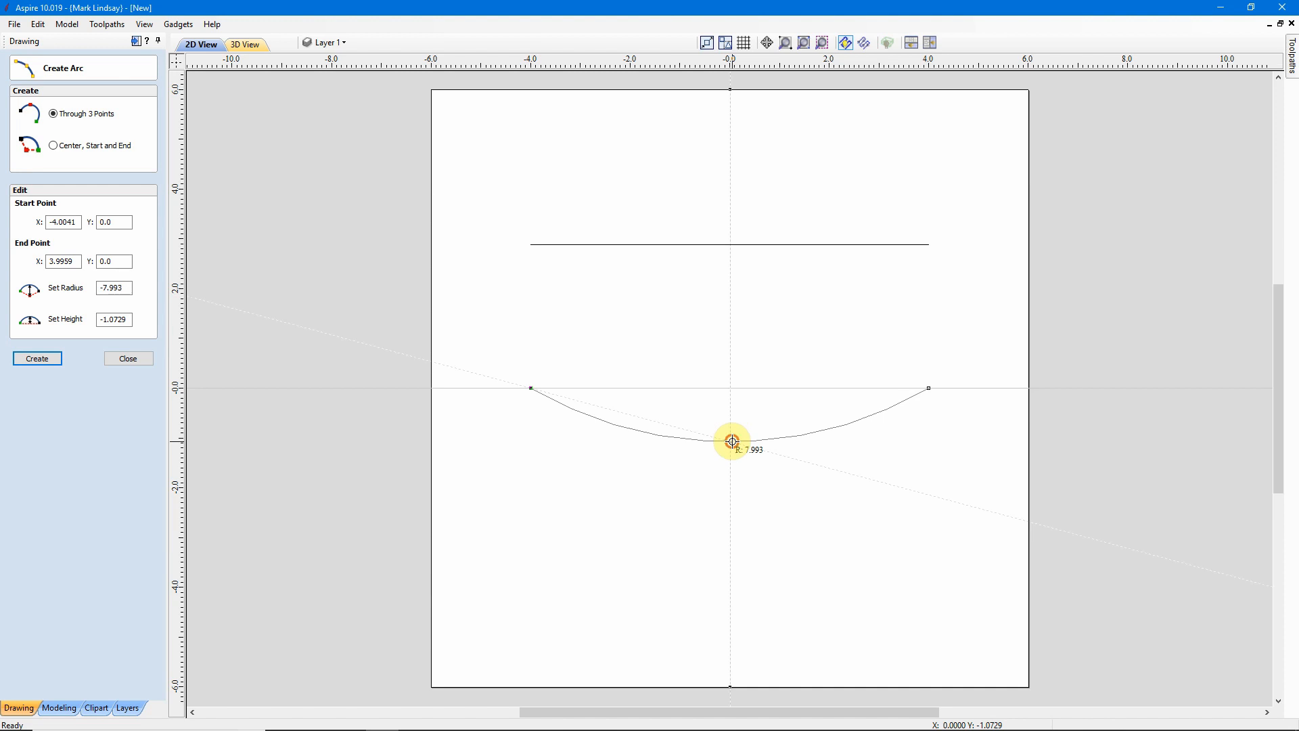
pyautogui.click(732, 441)
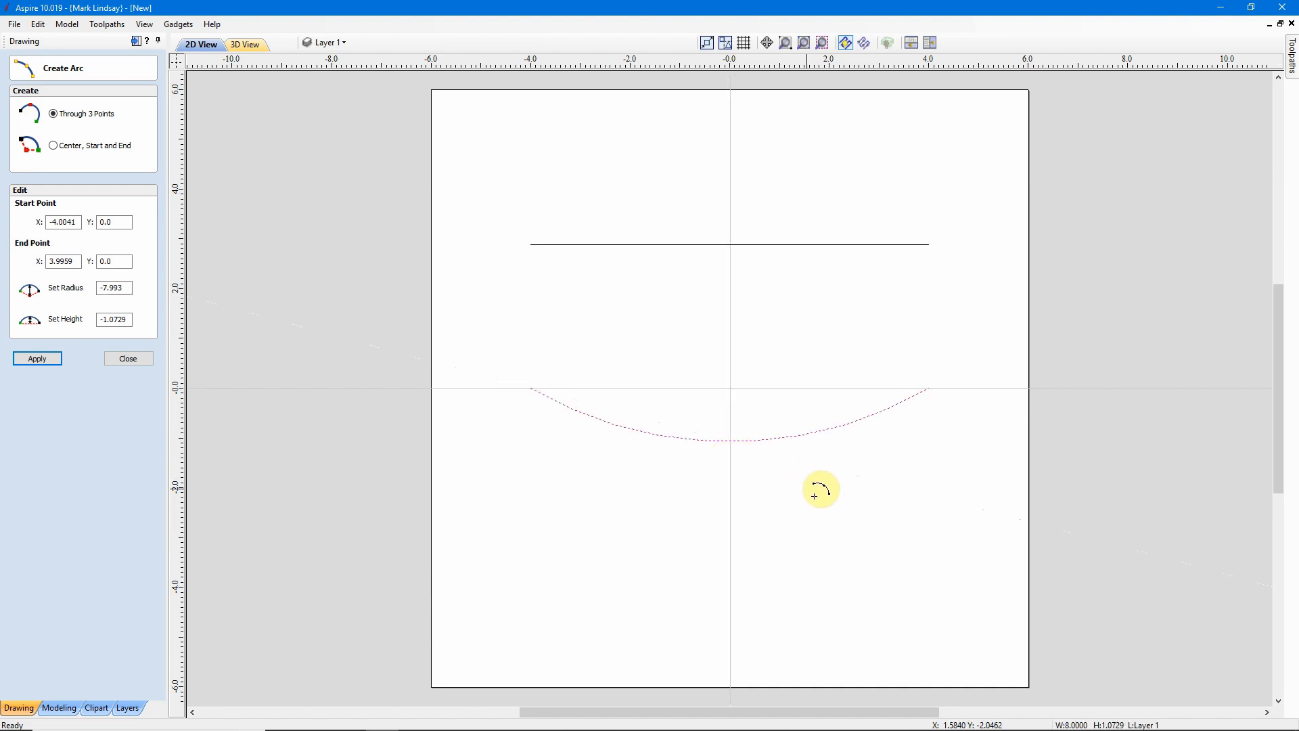
pyautogui.click(127, 357)
pyautogui.click(630, 519)
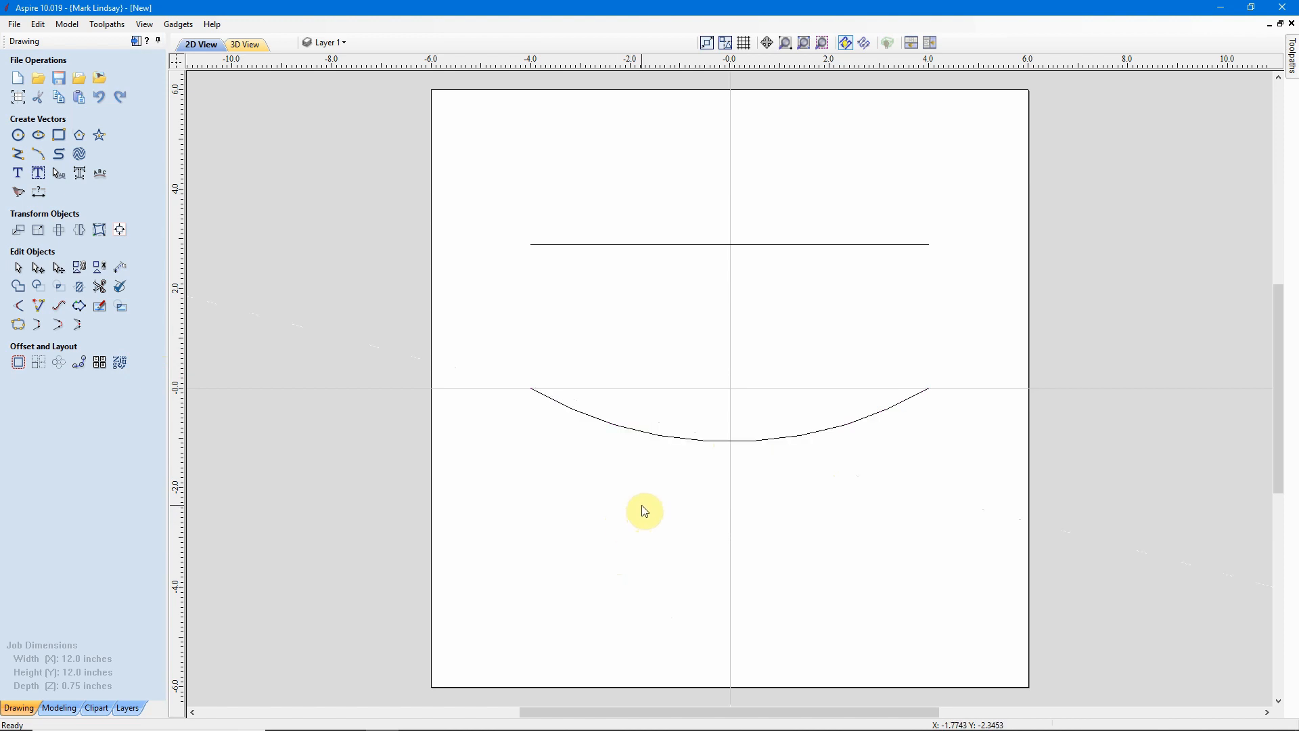
# Create the text Hello, 1.0 inch high and centred, near the arc.
pyautogui.click(16, 174)
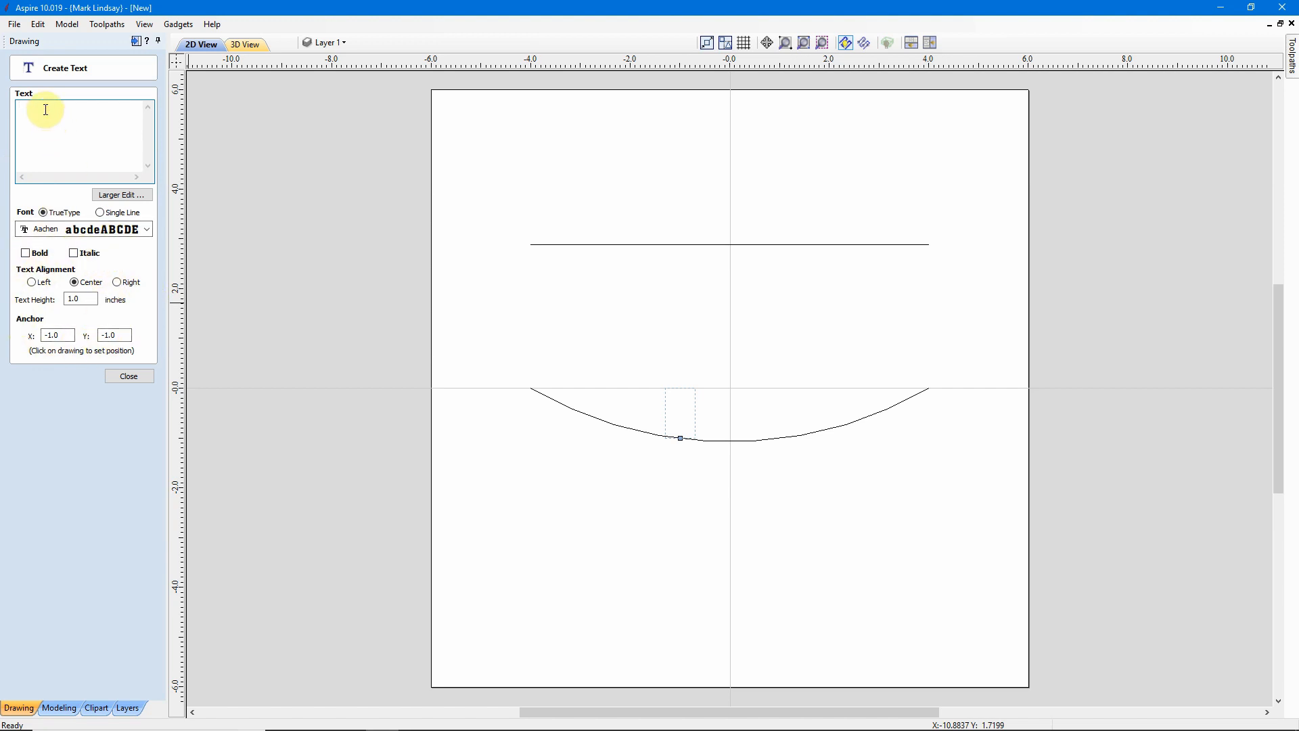
pyautogui.write('Hello')
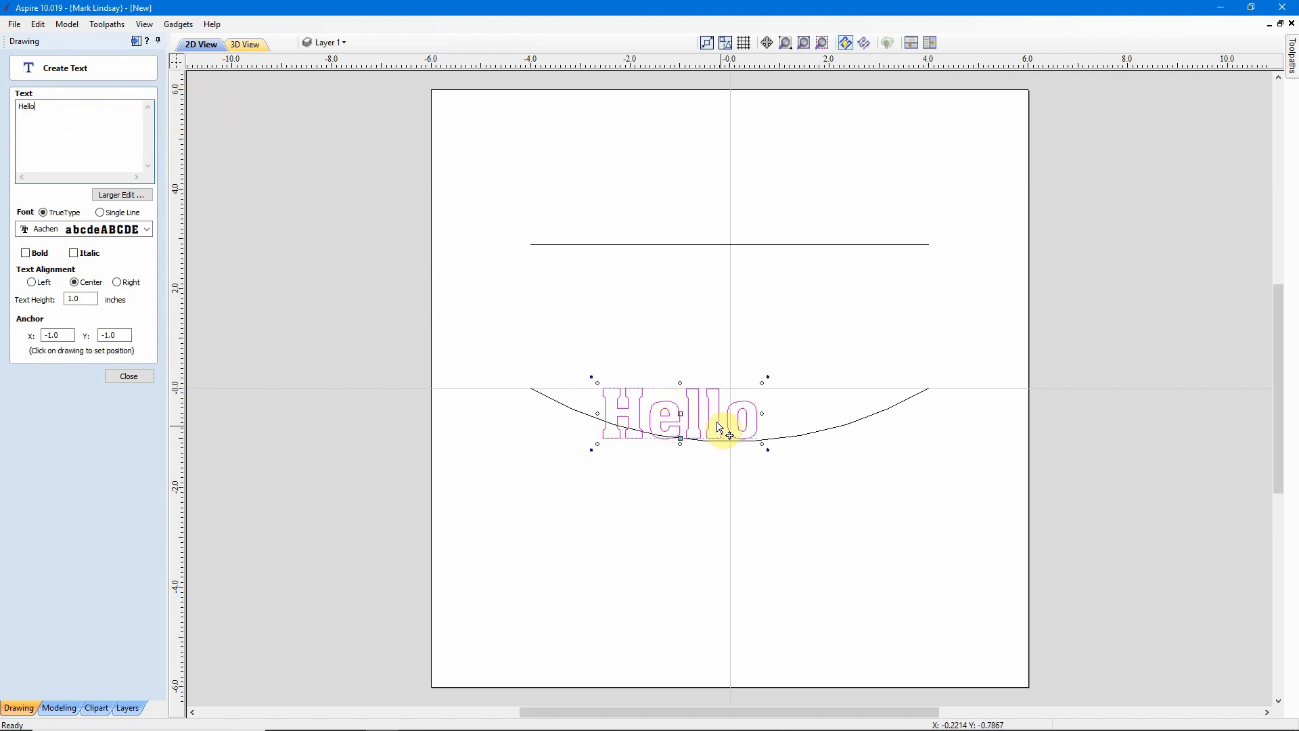
pyautogui.click(130, 376)
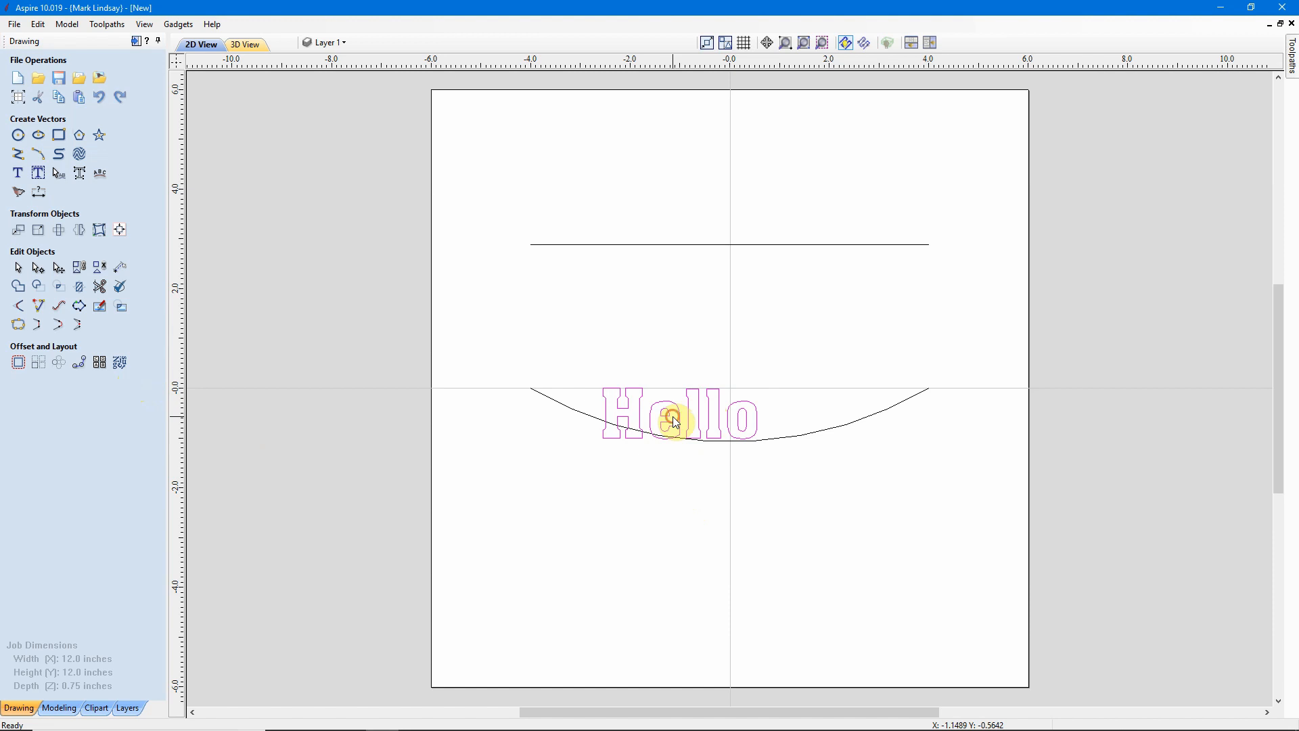
# Move the Hello text up so it sits between the horizontal line and the arc.
pyautogui.click(688, 425)
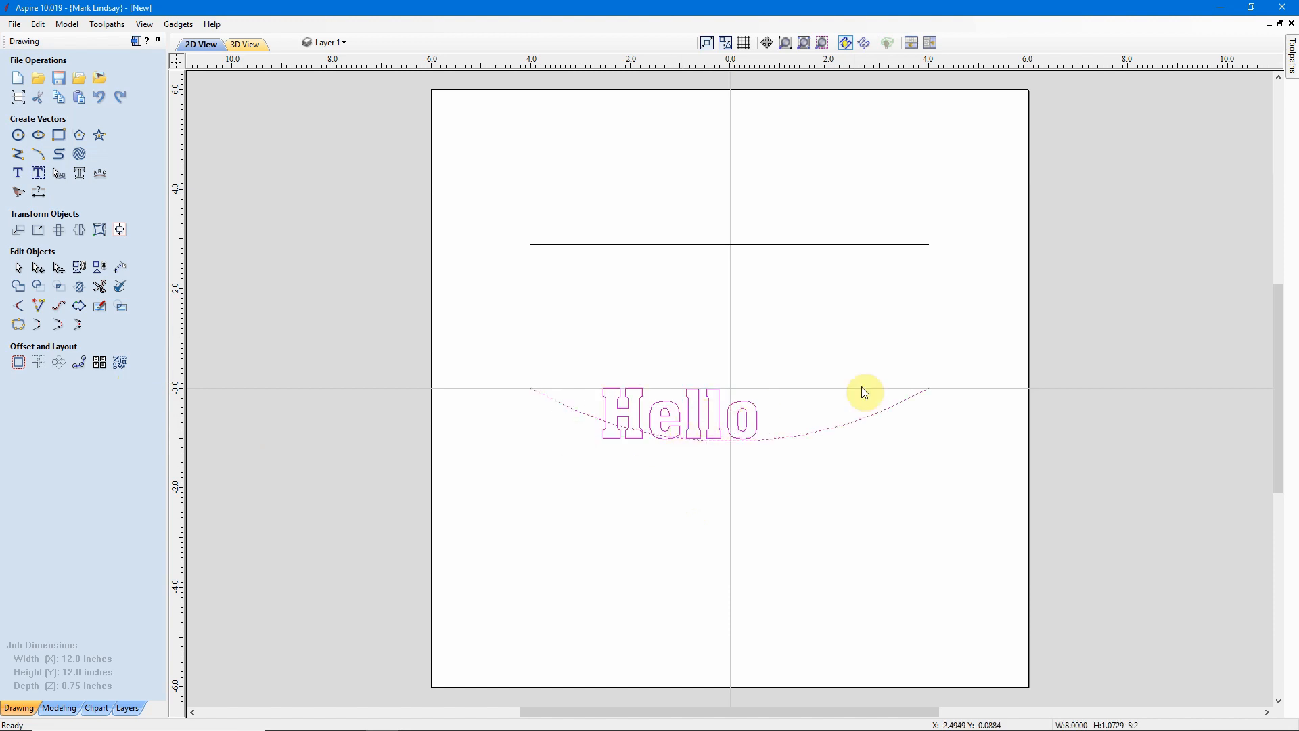
pyautogui.click(825, 380)
pyautogui.click(706, 419)
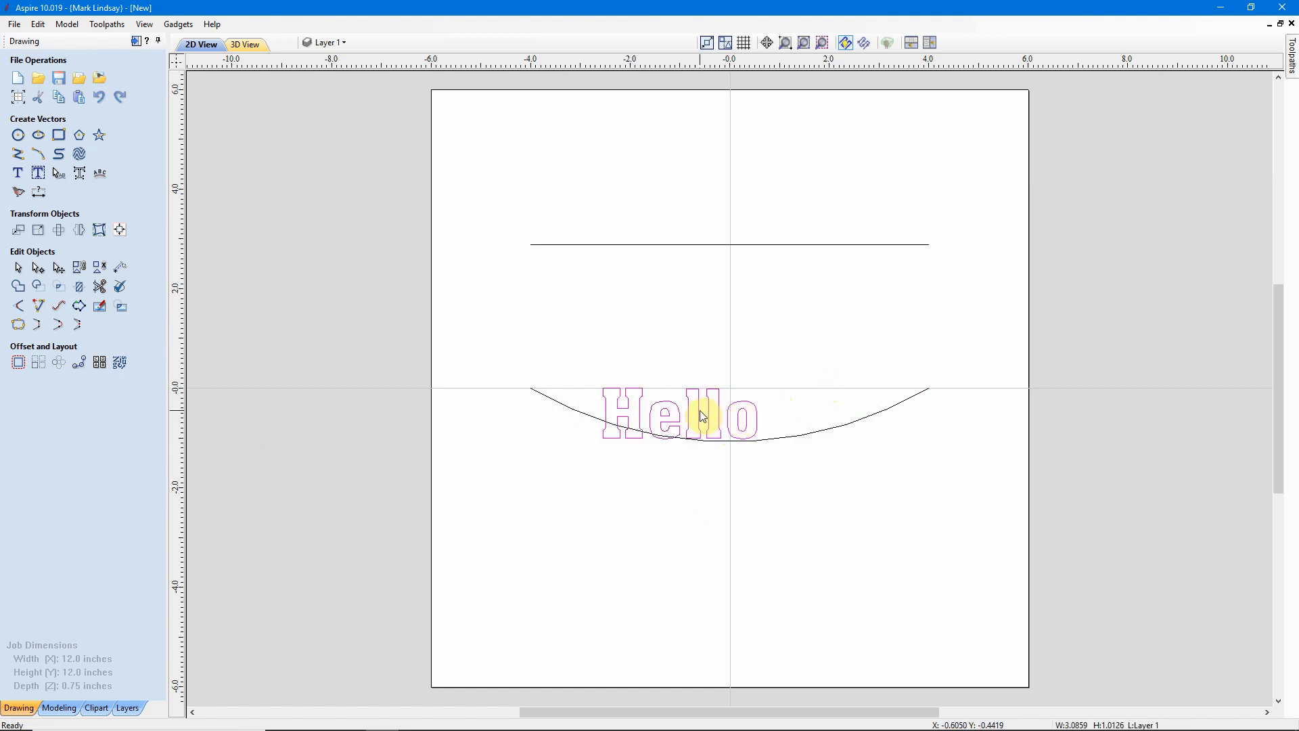
pyautogui.click(673, 414)
pyautogui.moveTo(673, 415); pyautogui.dragTo(701, 337)
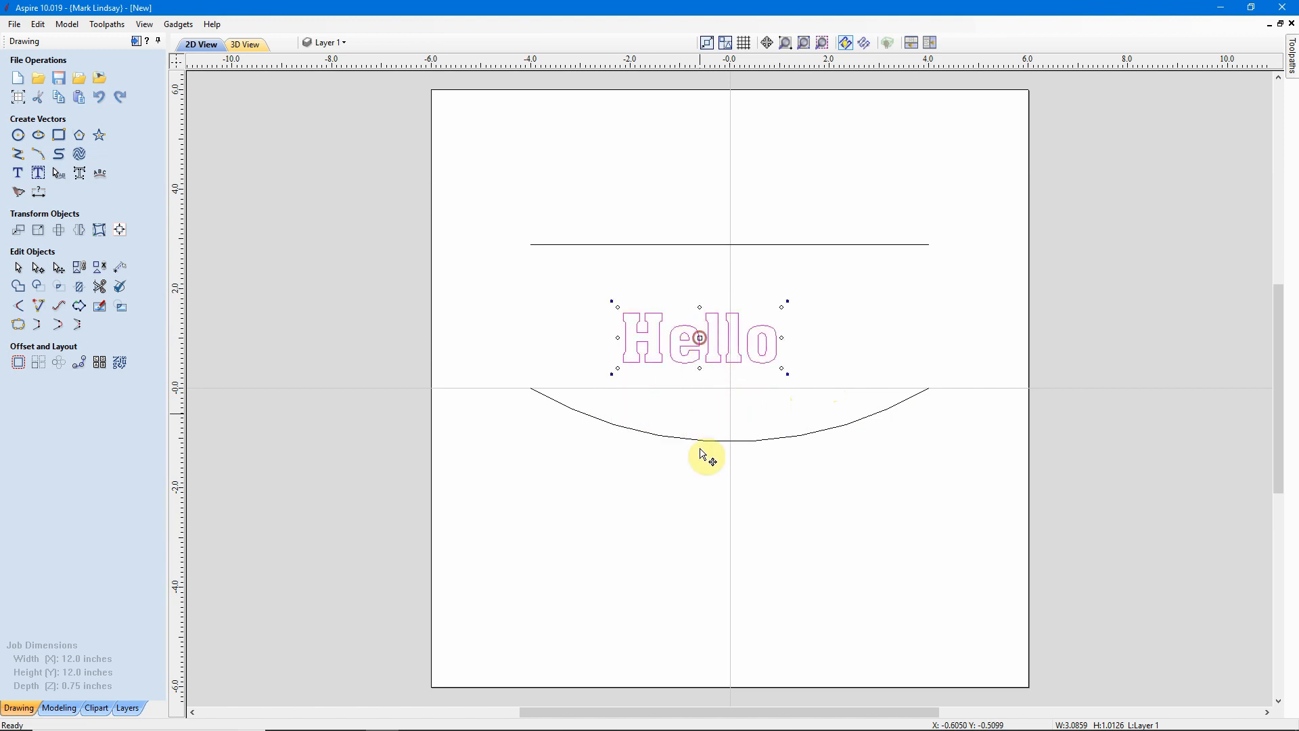
pyautogui.click(644, 519)
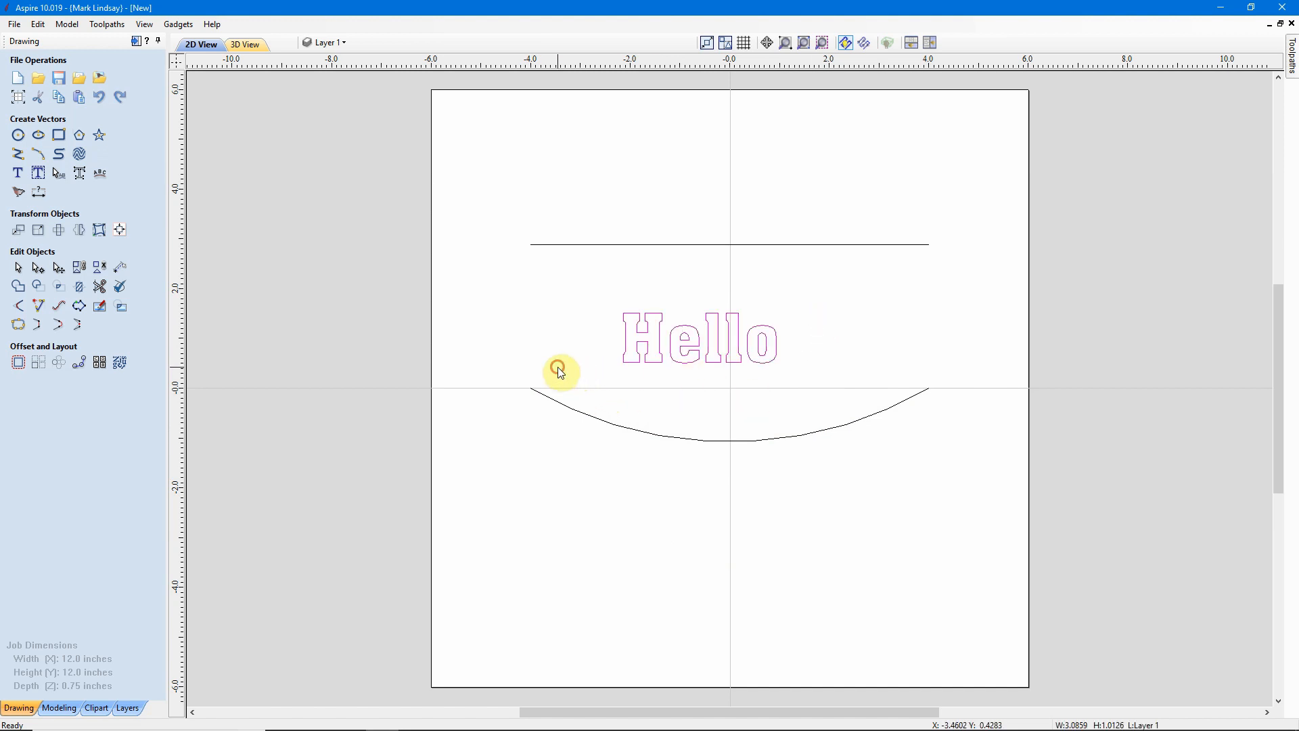
# Distort the Hello text between the horizontal line and the arc using the Between Two Curves envelope.
pyautogui.moveTo(626, 383); pyautogui.dragTo(593, 424)
pyautogui.moveTo(644, 201); pyautogui.dragTo(562, 272)
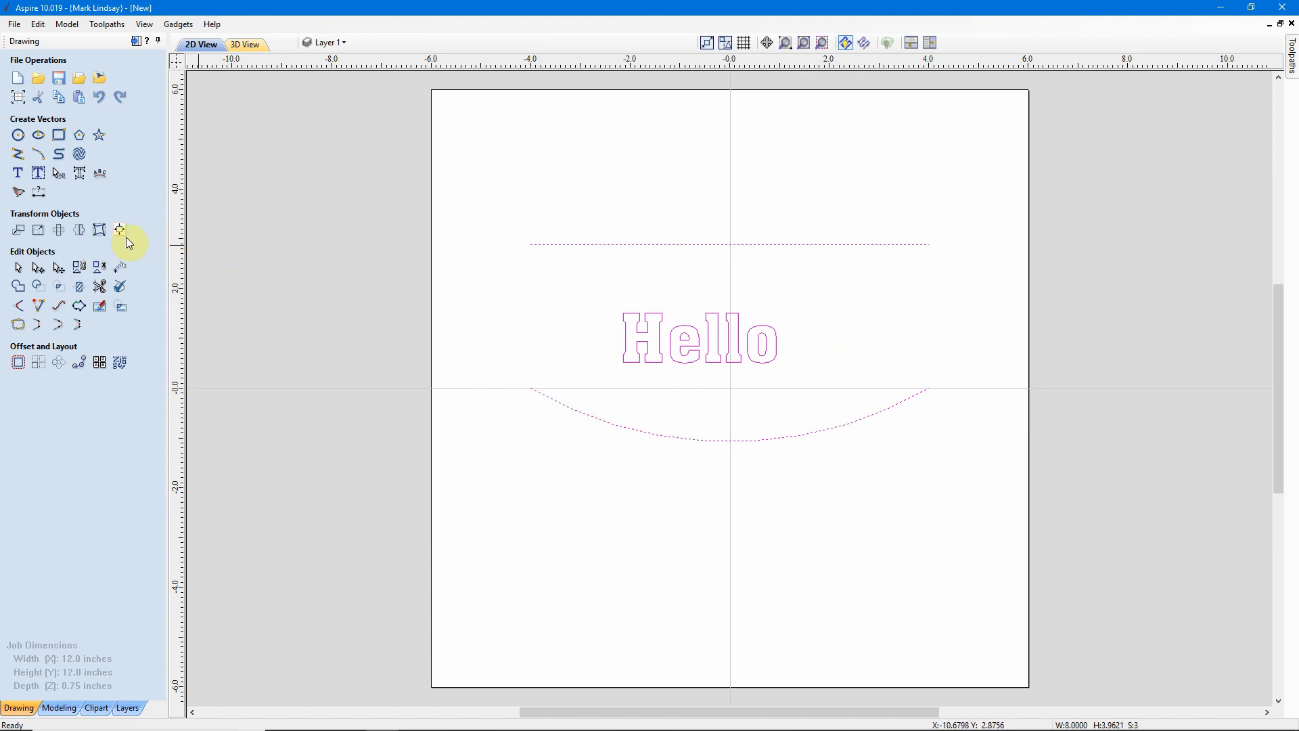
pyautogui.click(99, 230)
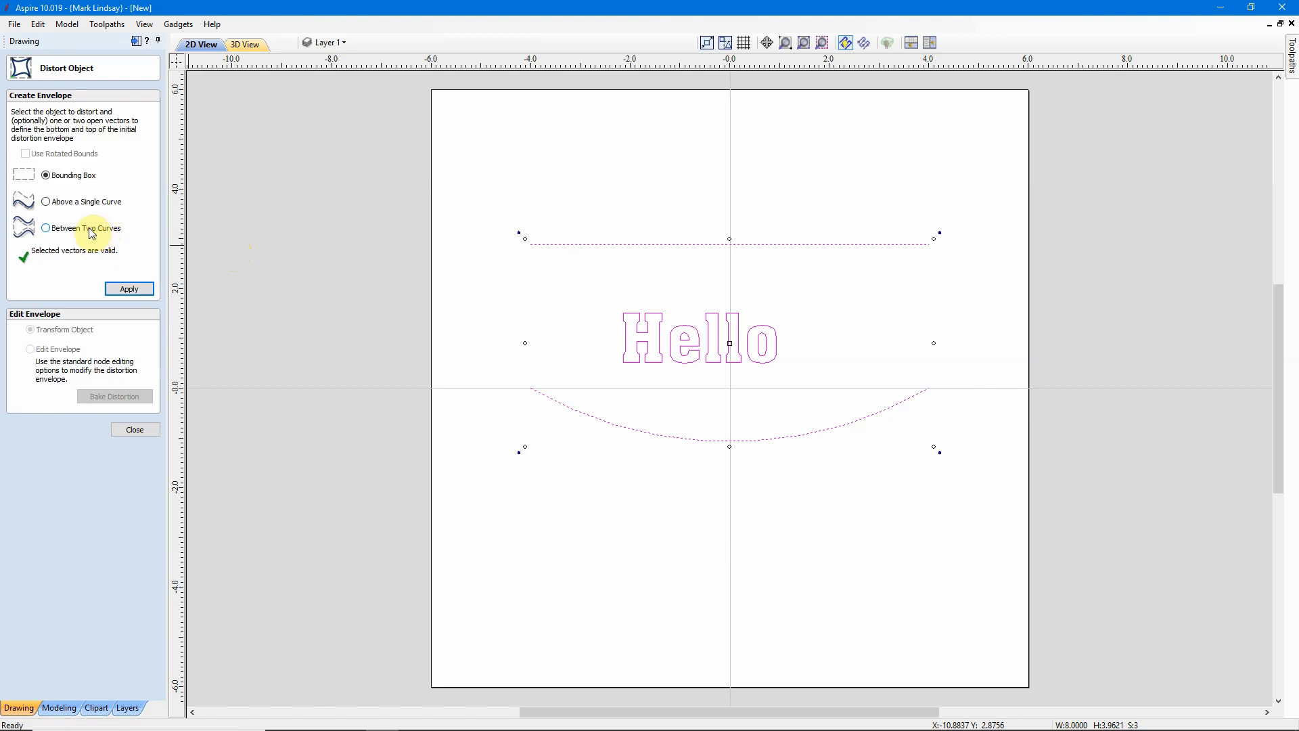
pyautogui.click(46, 229)
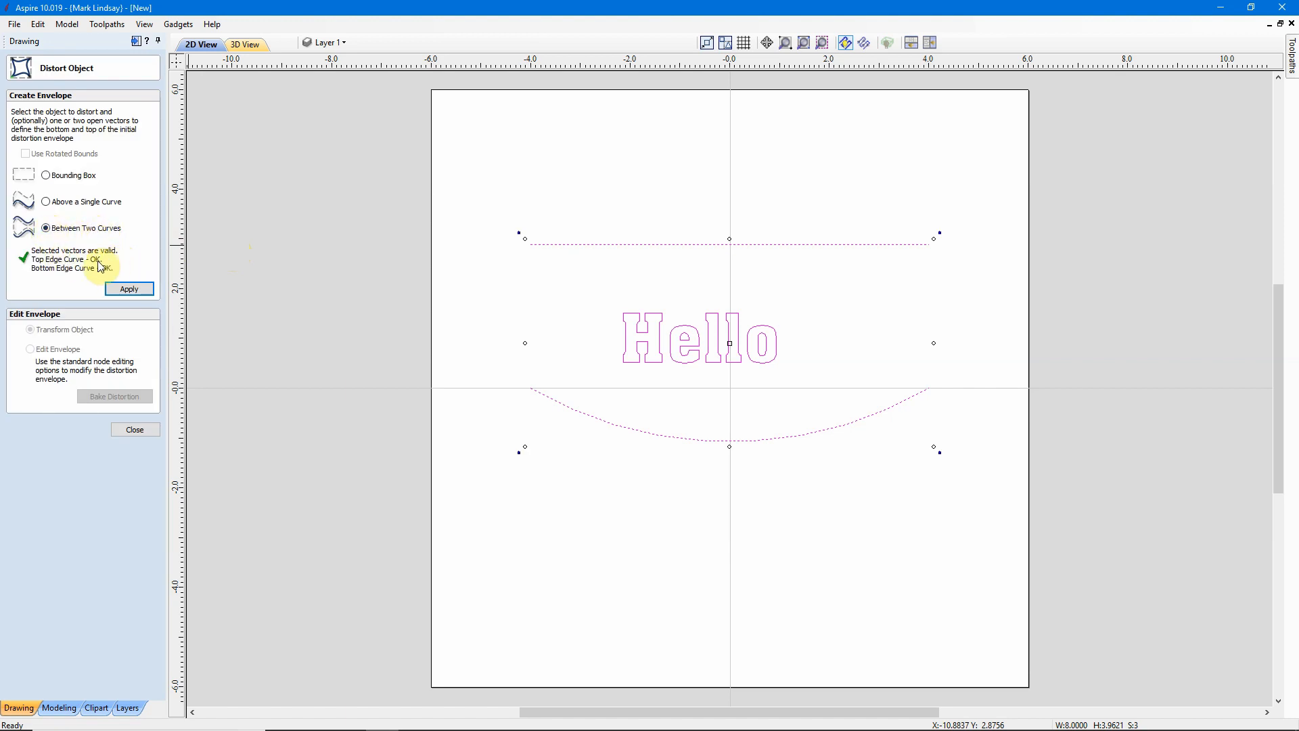
pyautogui.click(126, 290)
pyautogui.click(134, 431)
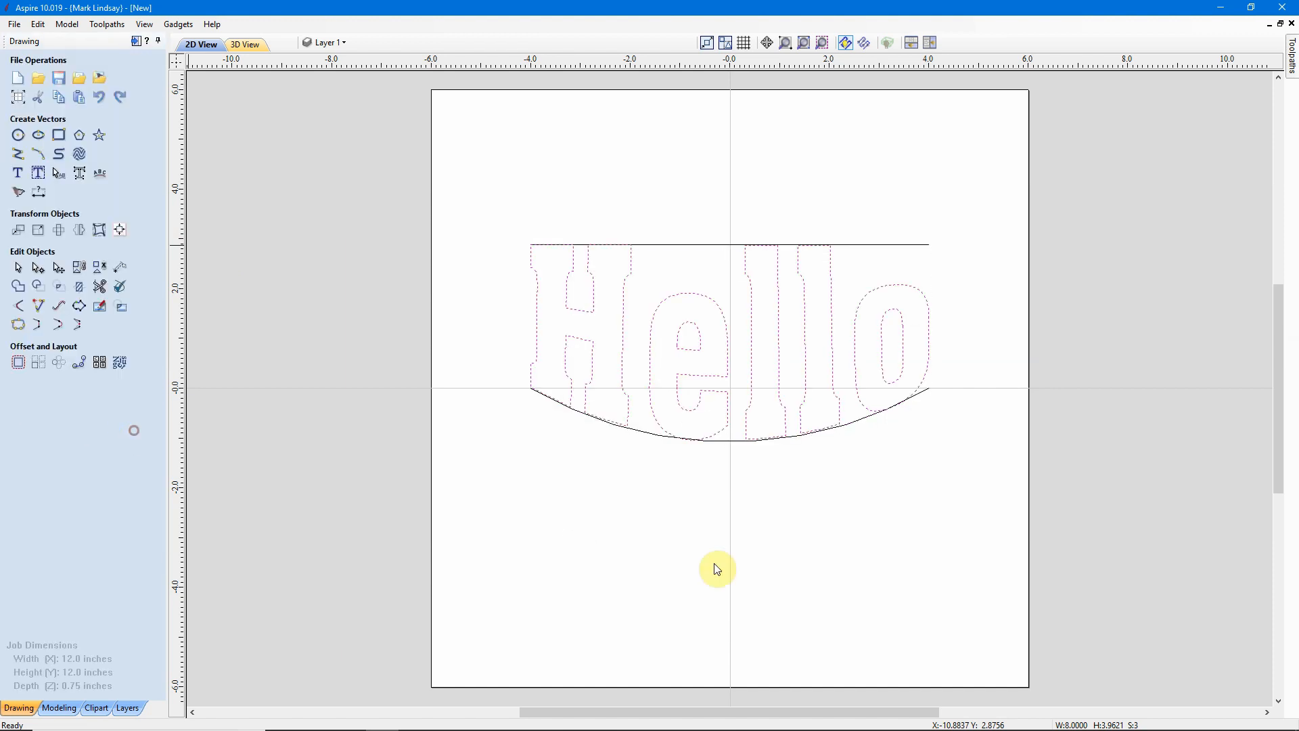
pyautogui.click(896, 558)
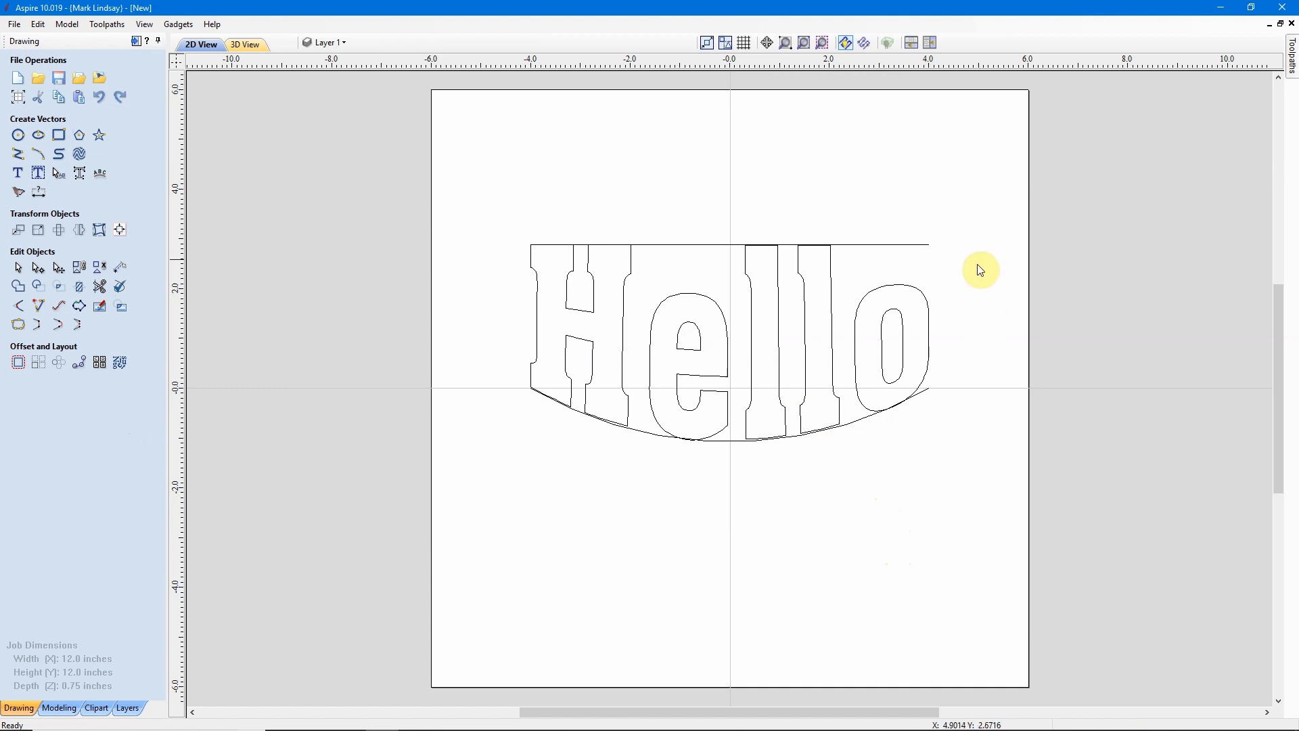
# Delete the horizontal line, the arc and the distorted Hello text.
pyautogui.moveTo(943, 218); pyautogui.dragTo(912, 265)
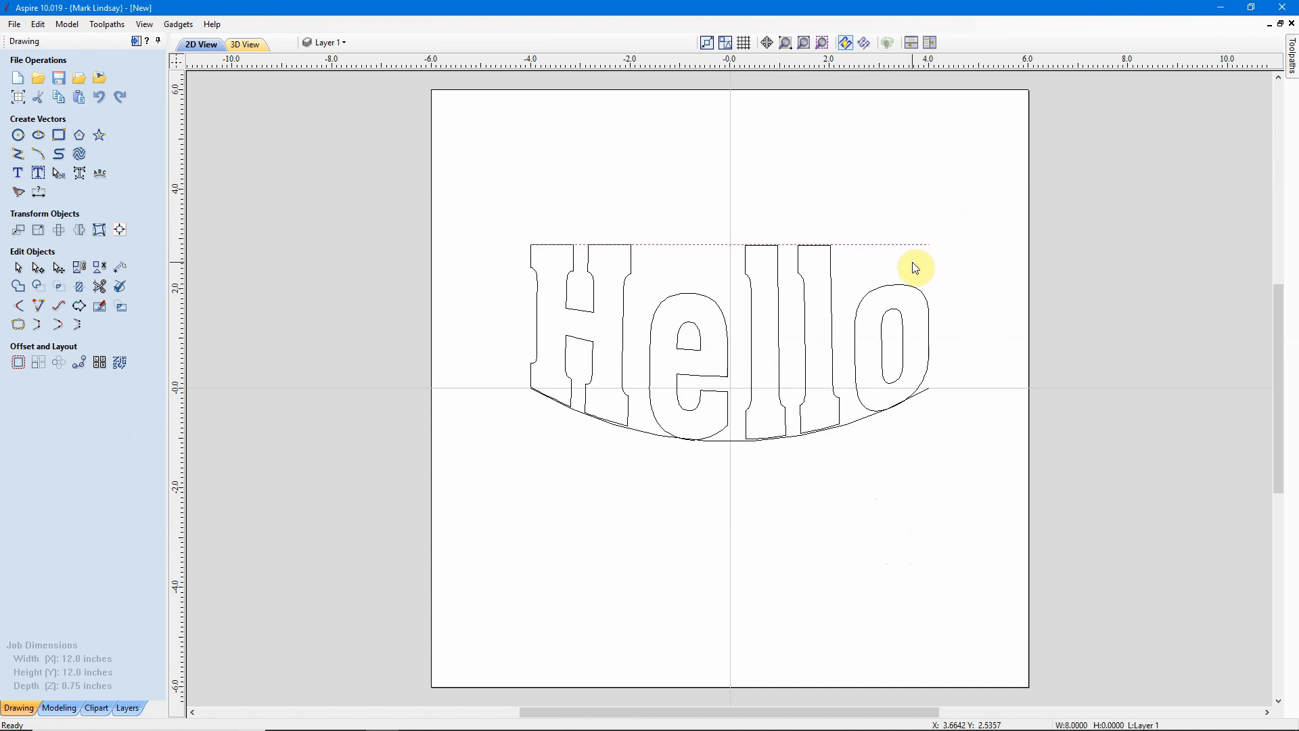
pyautogui.press('Delete')
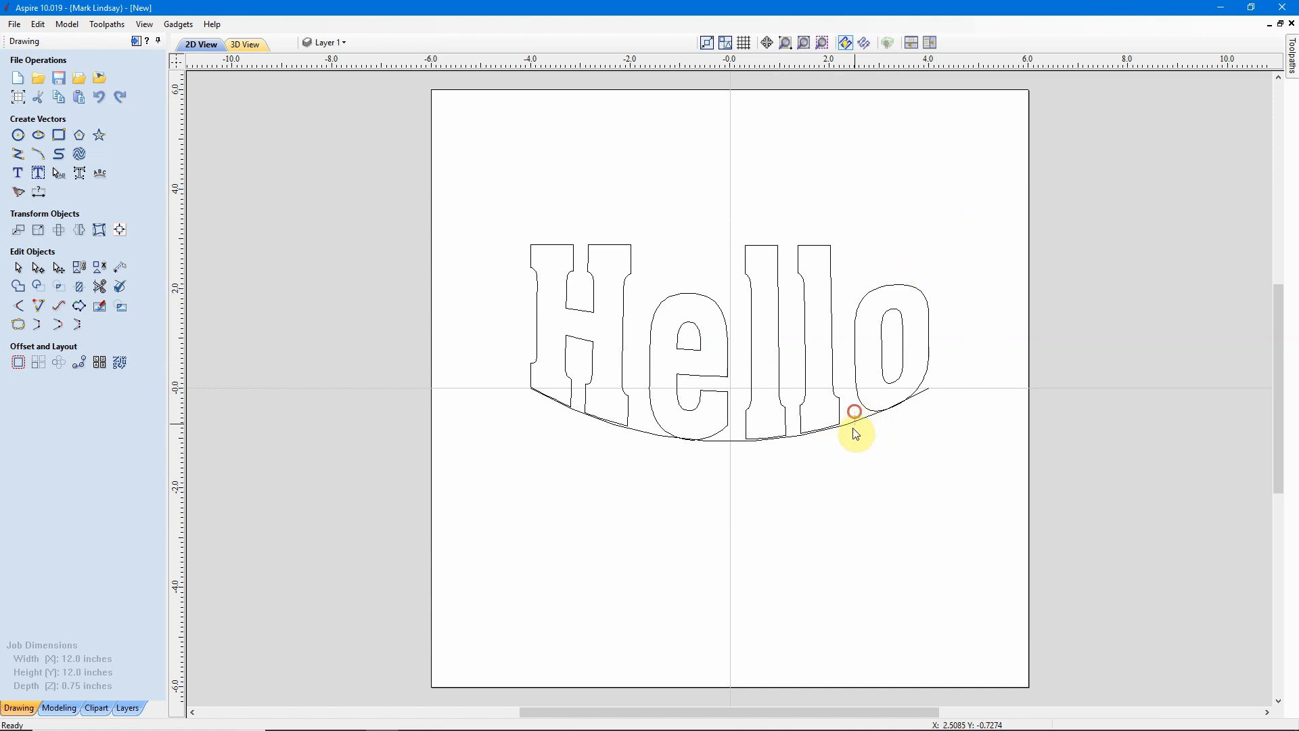
pyautogui.click(847, 440)
pyautogui.press('Delete')
pyautogui.moveTo(968, 271); pyautogui.dragTo(739, 405)
pyautogui.press('Delete')
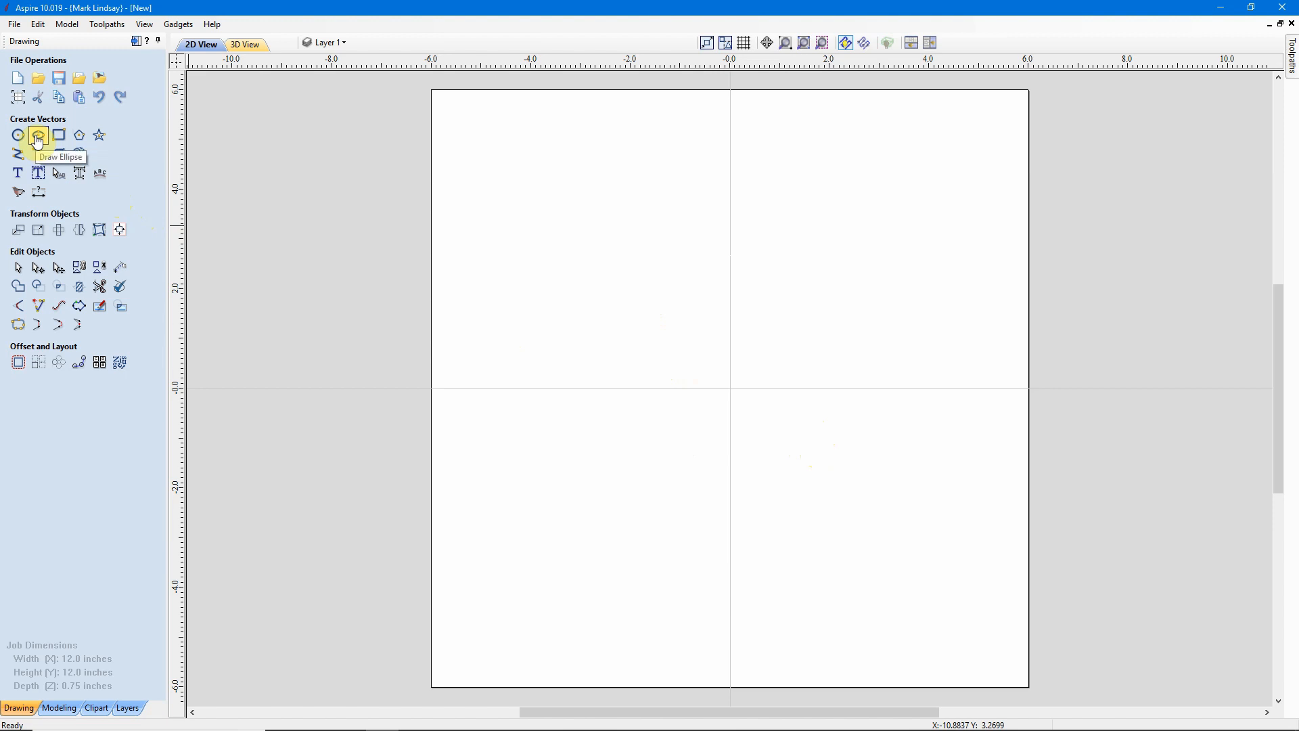
# Draw an ellipse 10 inches wide and 4 inches high centred at X 0, Y 0.
pyautogui.click(37, 139)
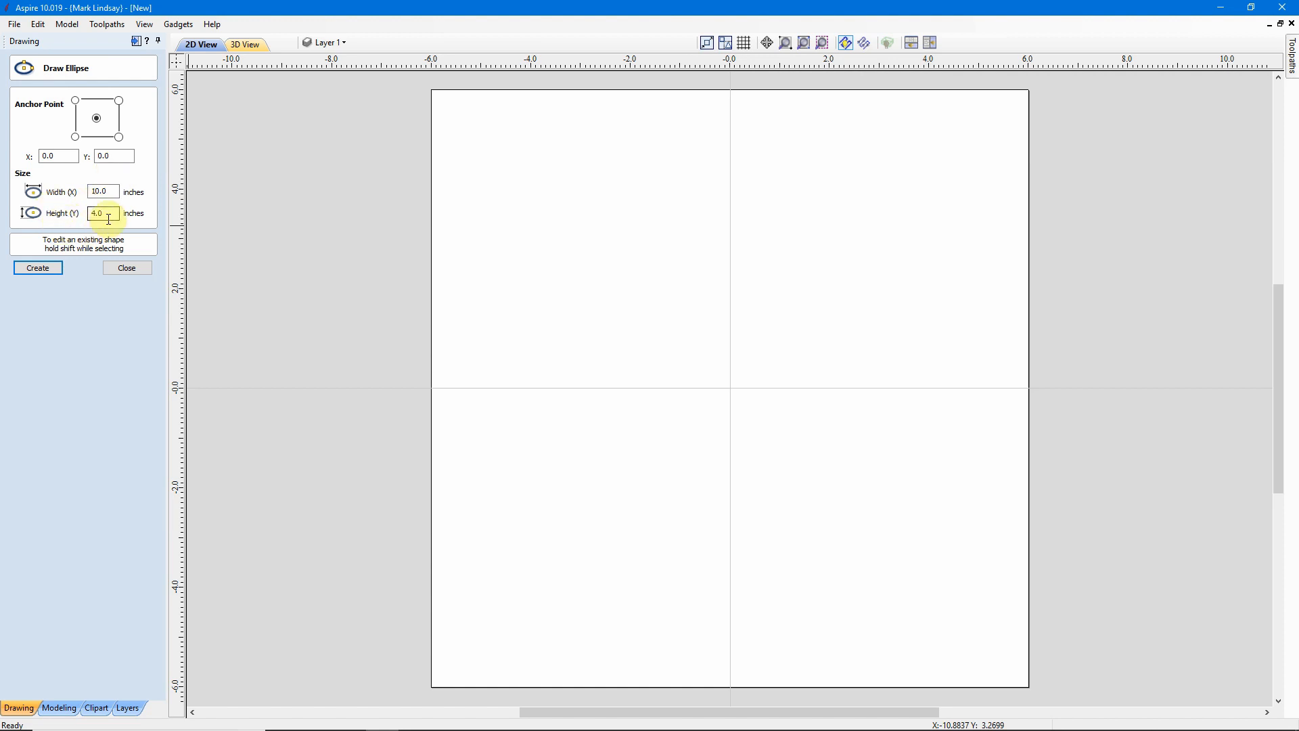
pyautogui.click(41, 269)
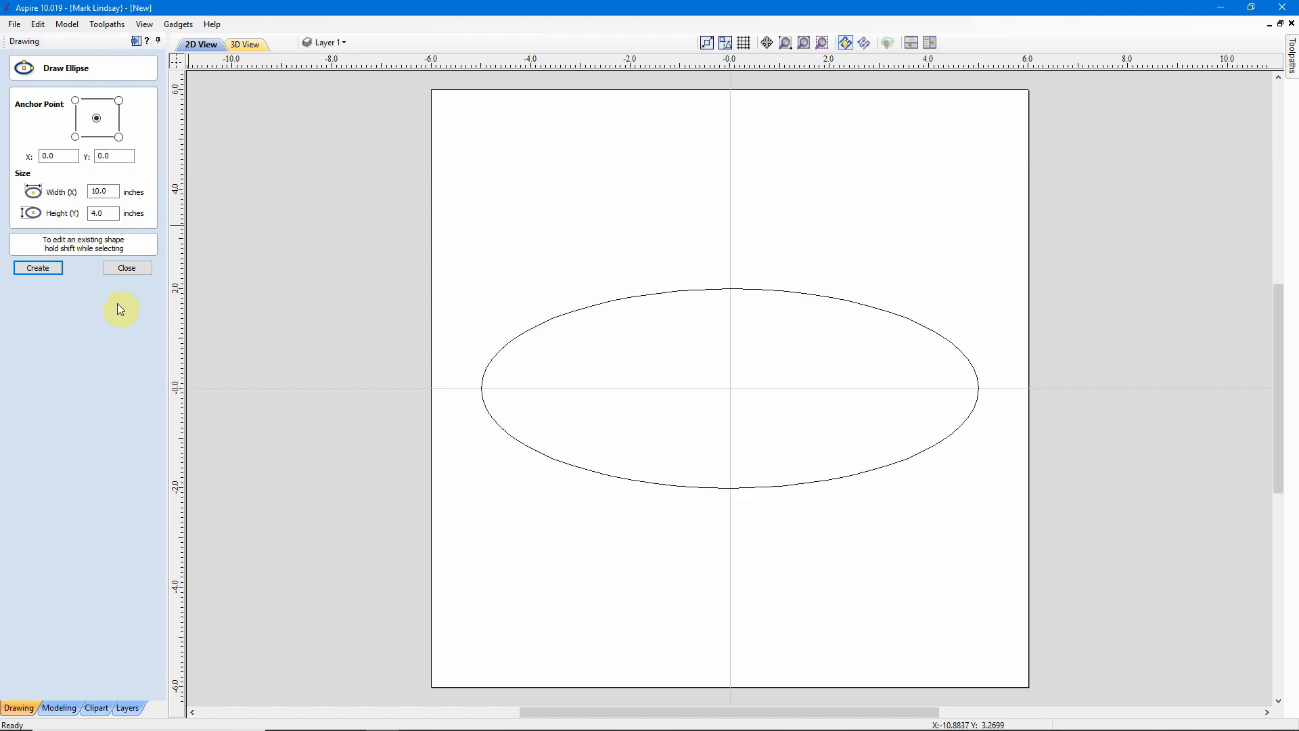
pyautogui.click(128, 269)
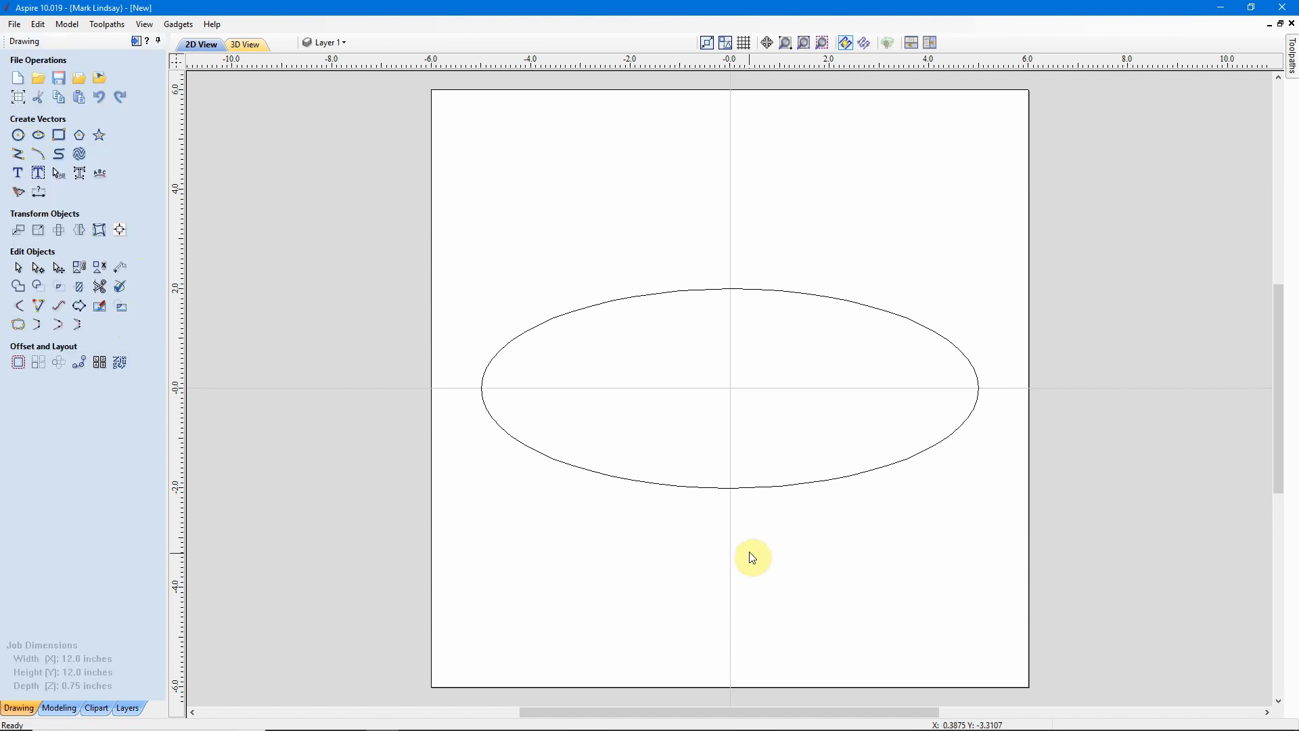
# Cut the ellipse at its left and right points into separate top and bottom halves.
pyautogui.click(768, 485)
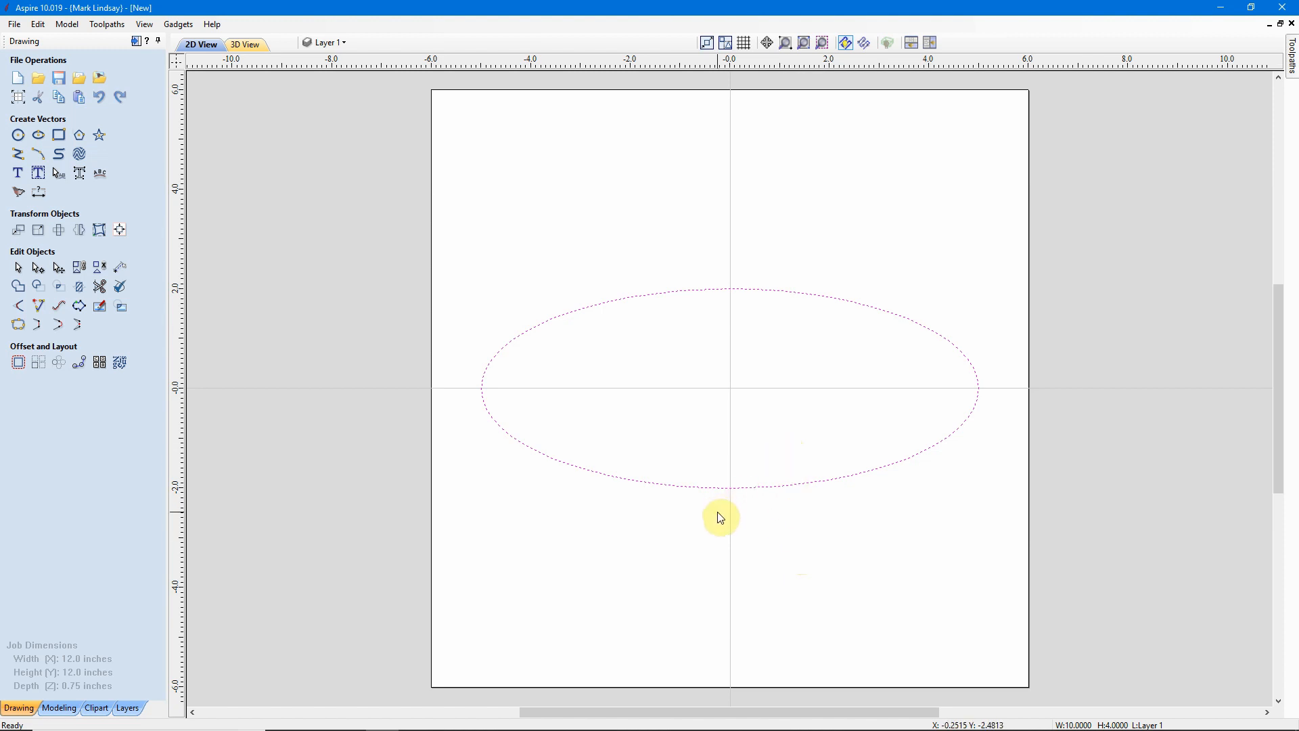
pyautogui.press('n')
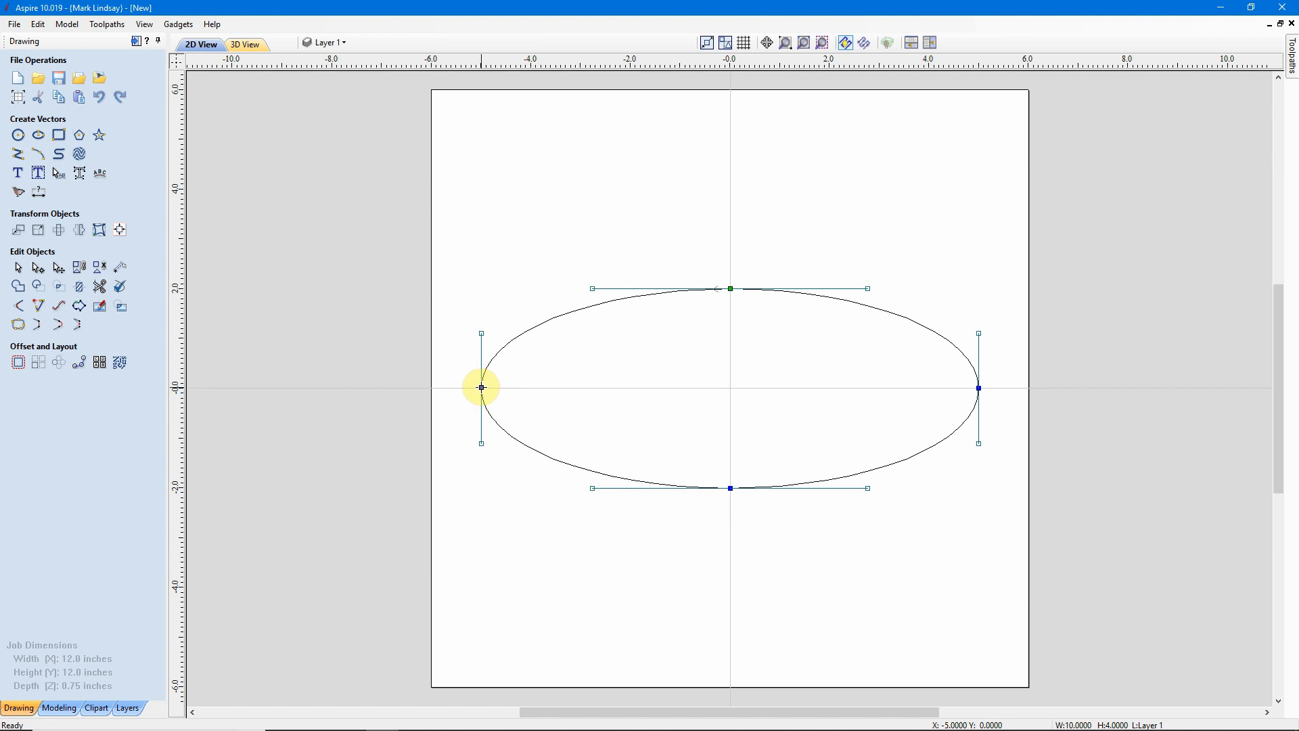
pyautogui.rightClick(481, 388)
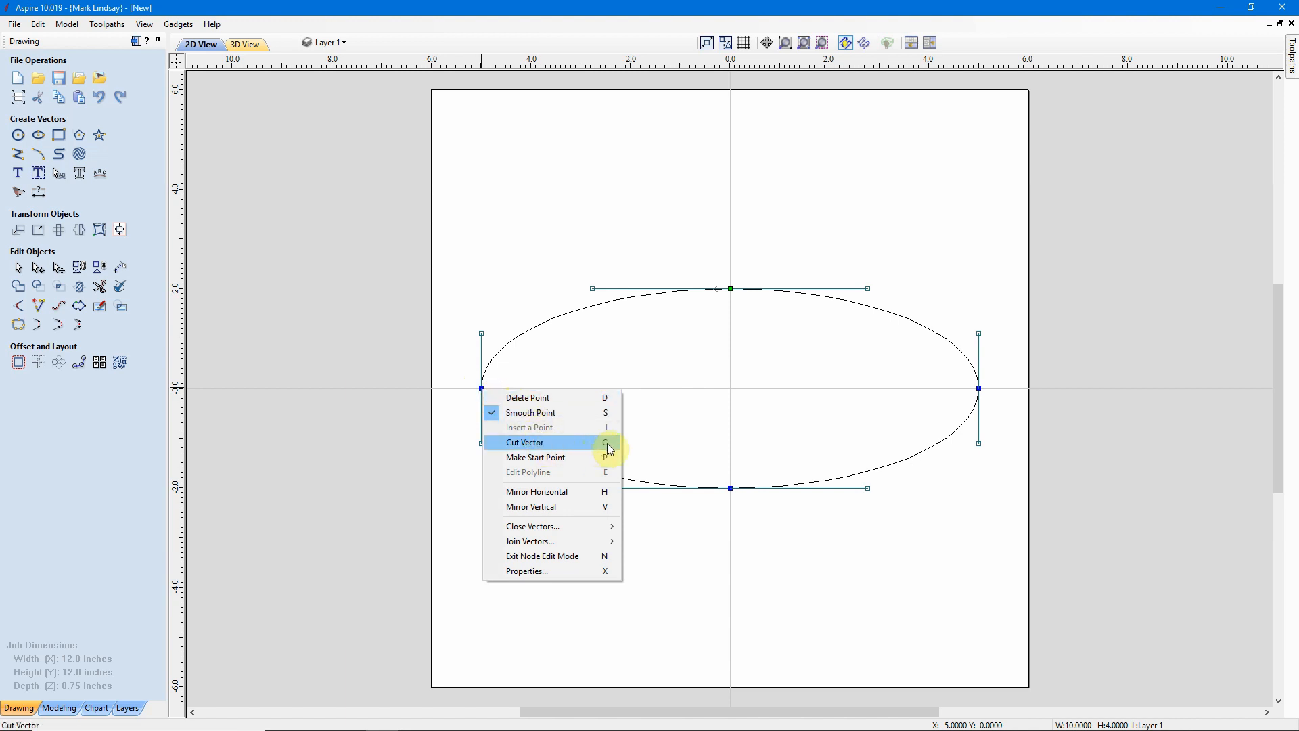
pyautogui.click(534, 450)
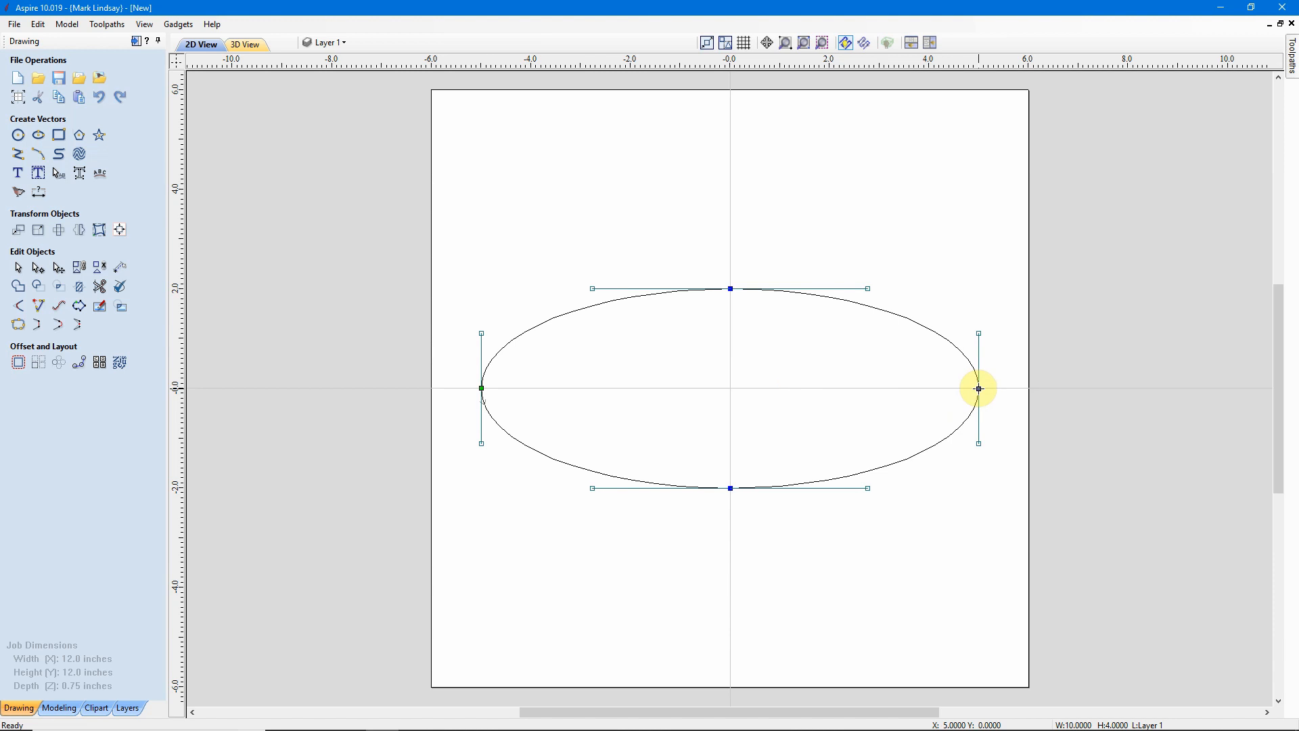
pyautogui.press('c')
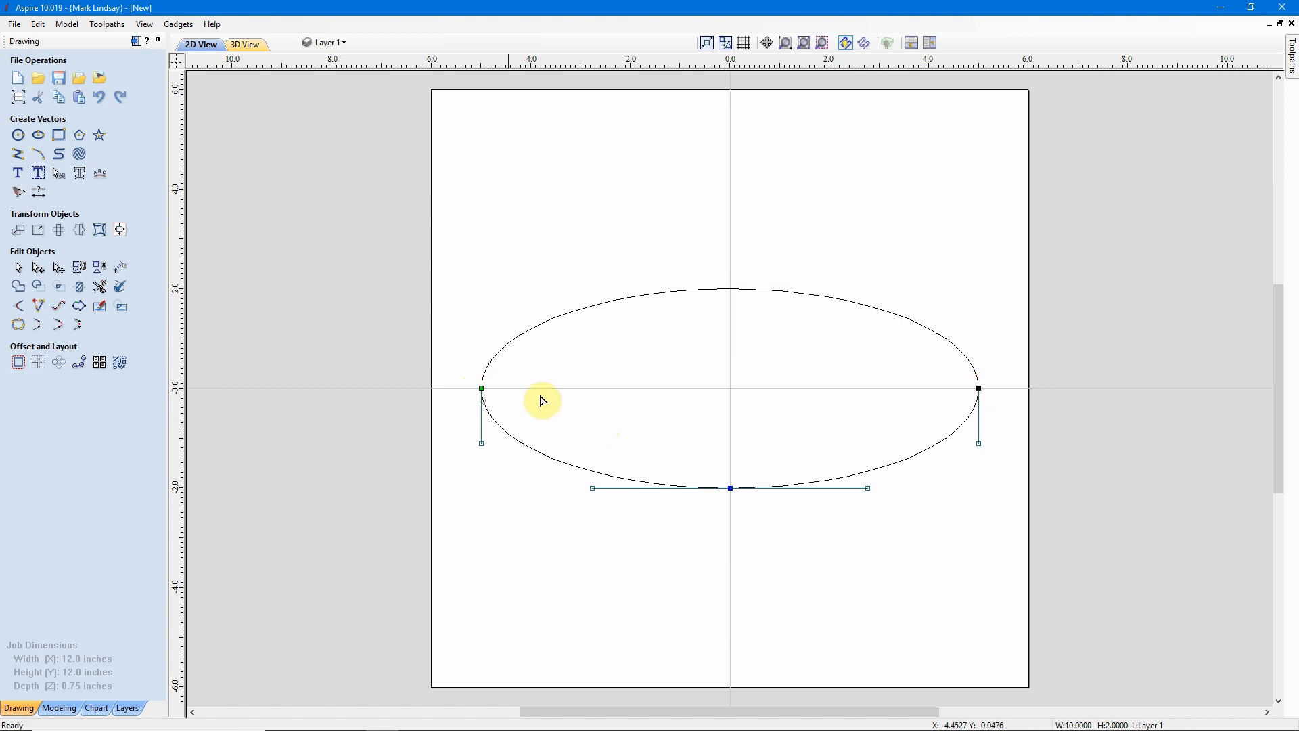
pyautogui.click(480, 387)
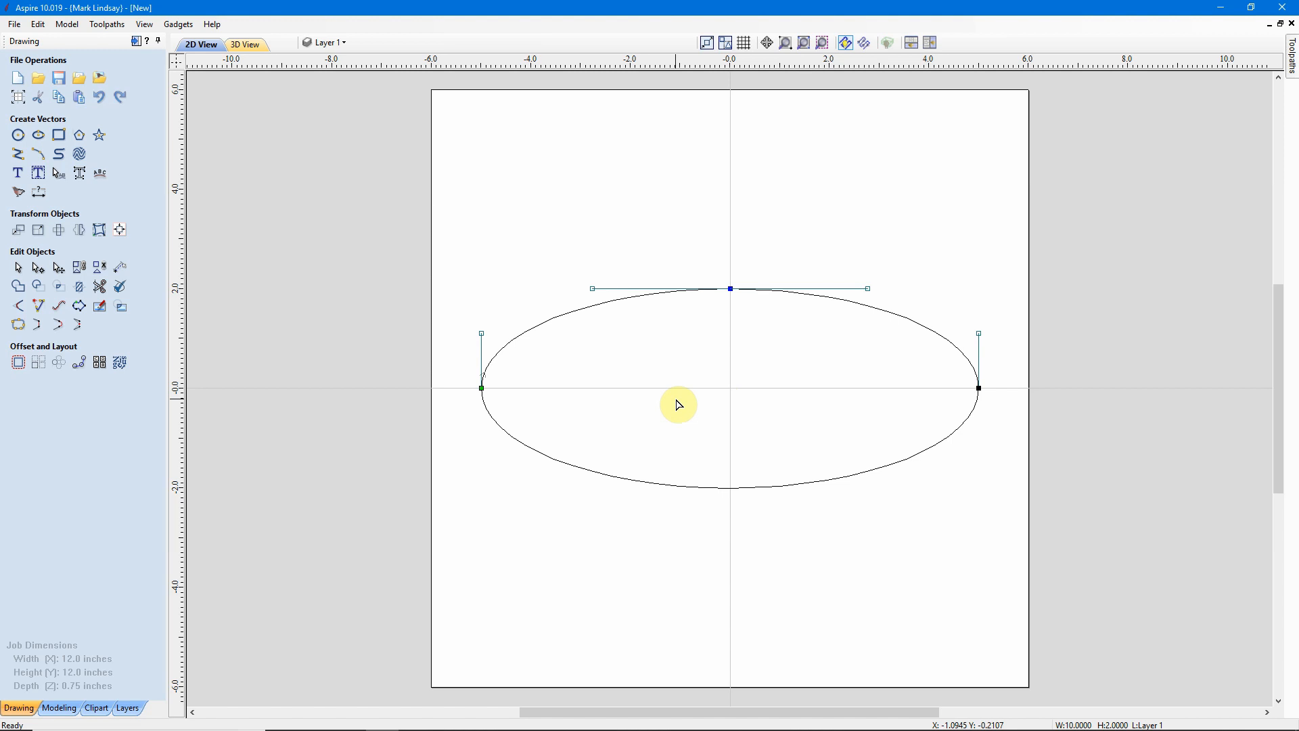
pyautogui.press('n')
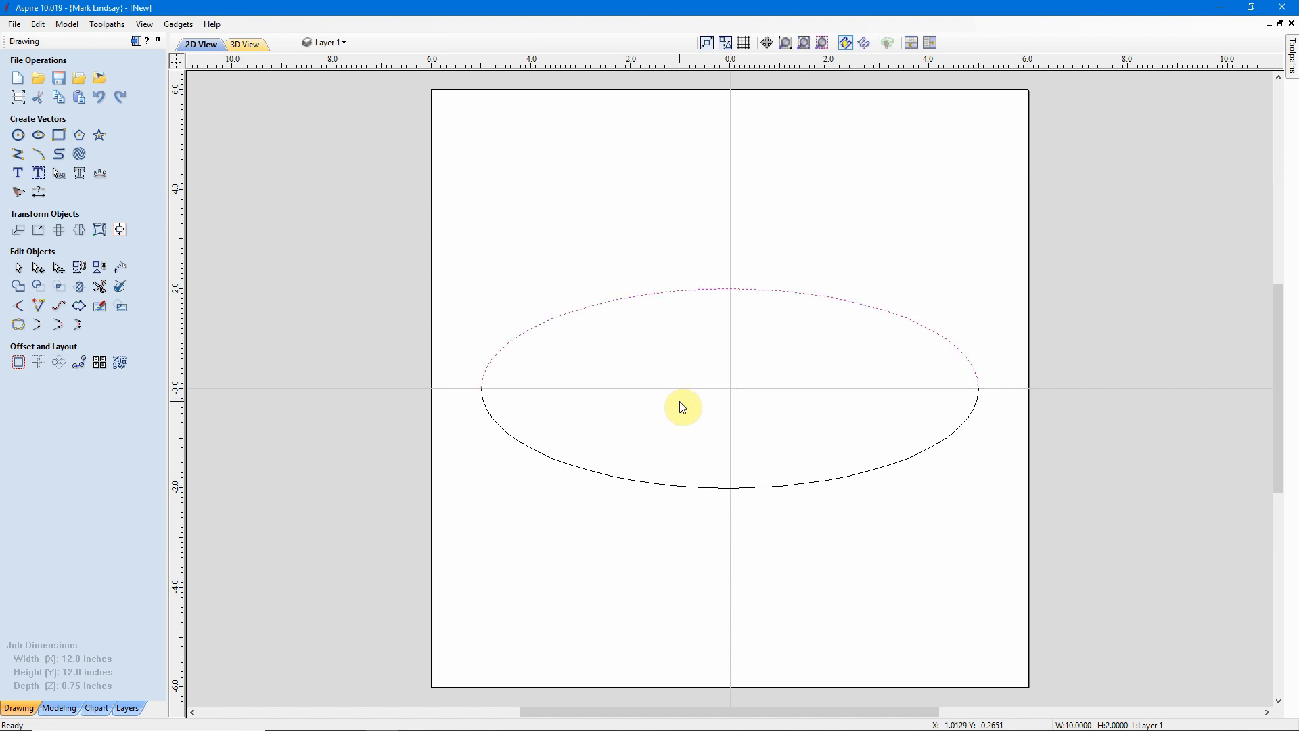
# Nudge the top half of the ellipse upward by three small steps.
pyautogui.click(682, 407)
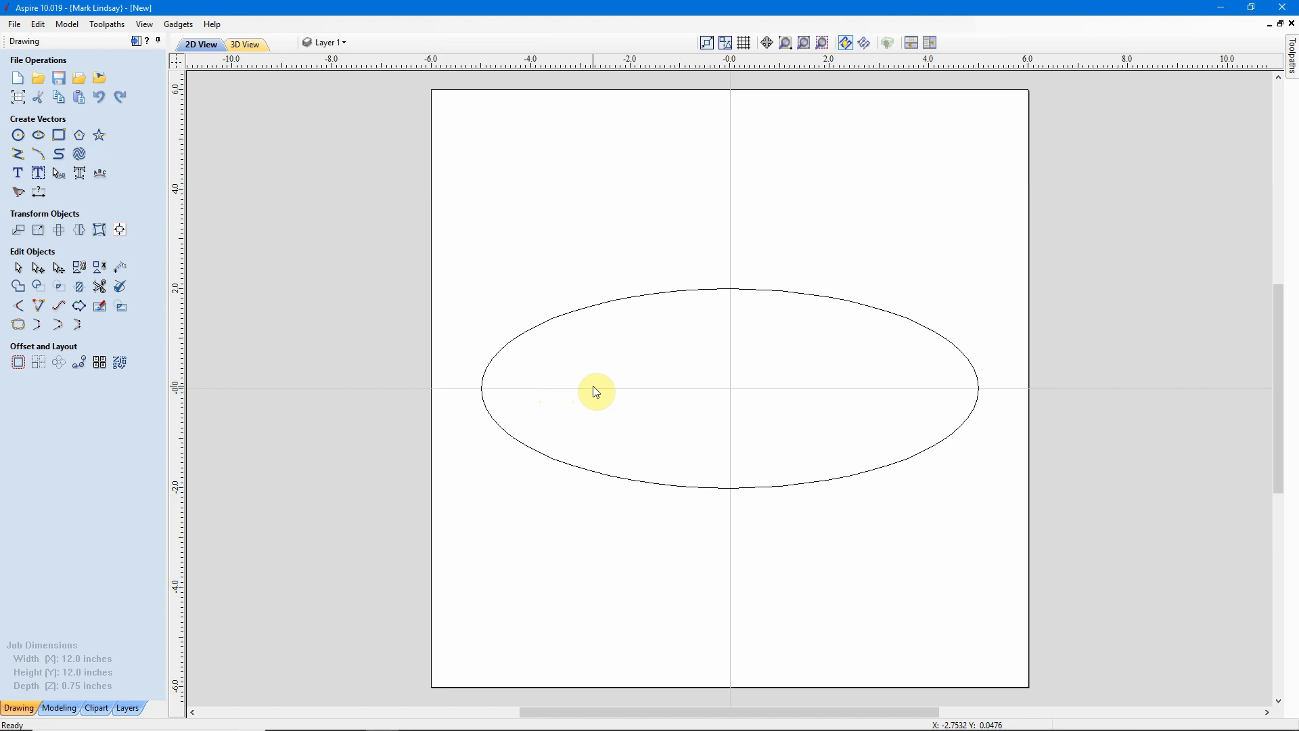
pyautogui.click(736, 296)
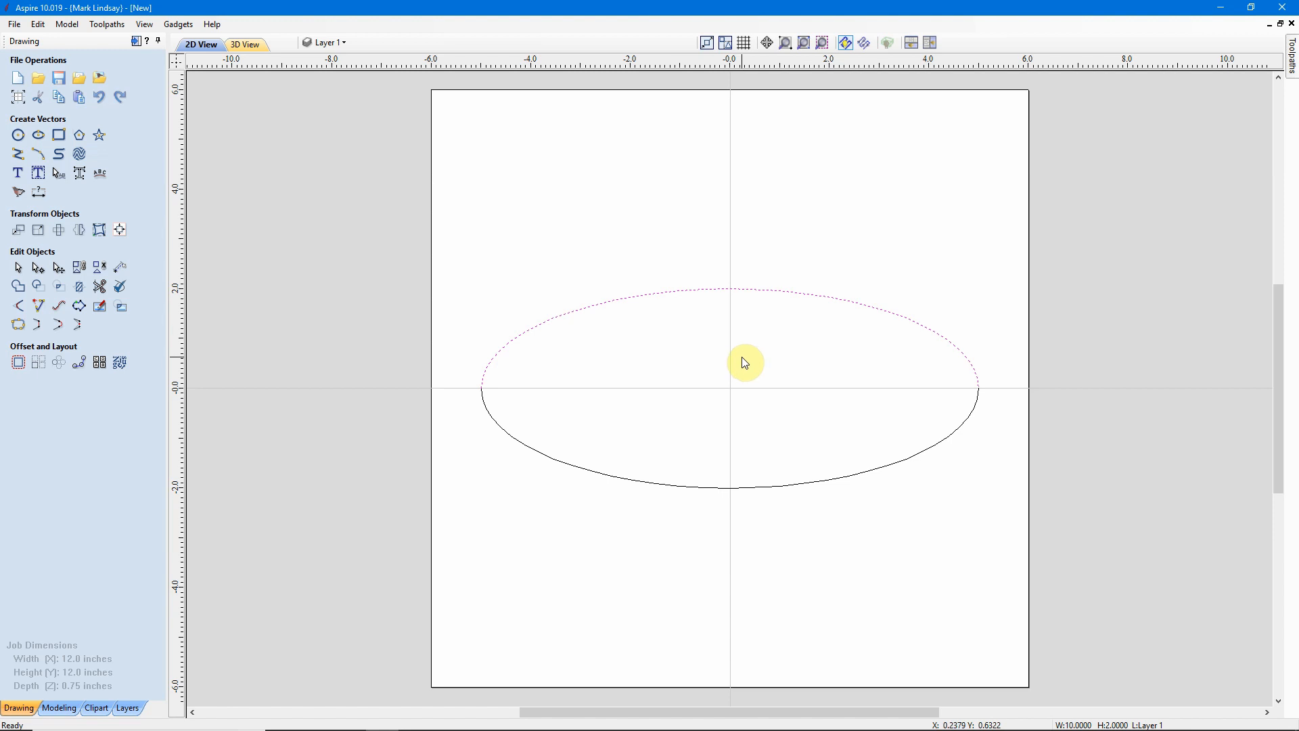
pyautogui.press('Up')
pyautogui.press('Up')
pyautogui.press('Up')
pyautogui.click(765, 464)
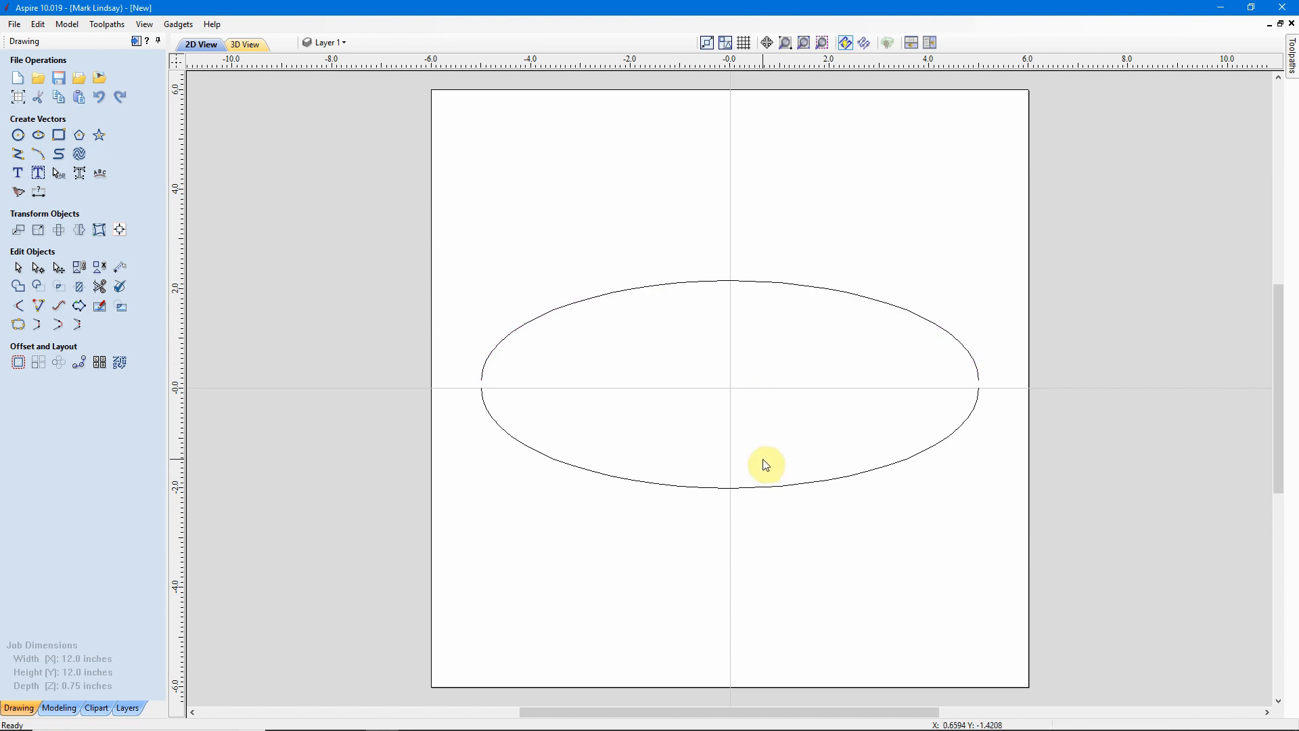
# Nudge the bottom half of the ellipse downward by three small steps.
pyautogui.moveTo(765, 464); pyautogui.dragTo(722, 525)
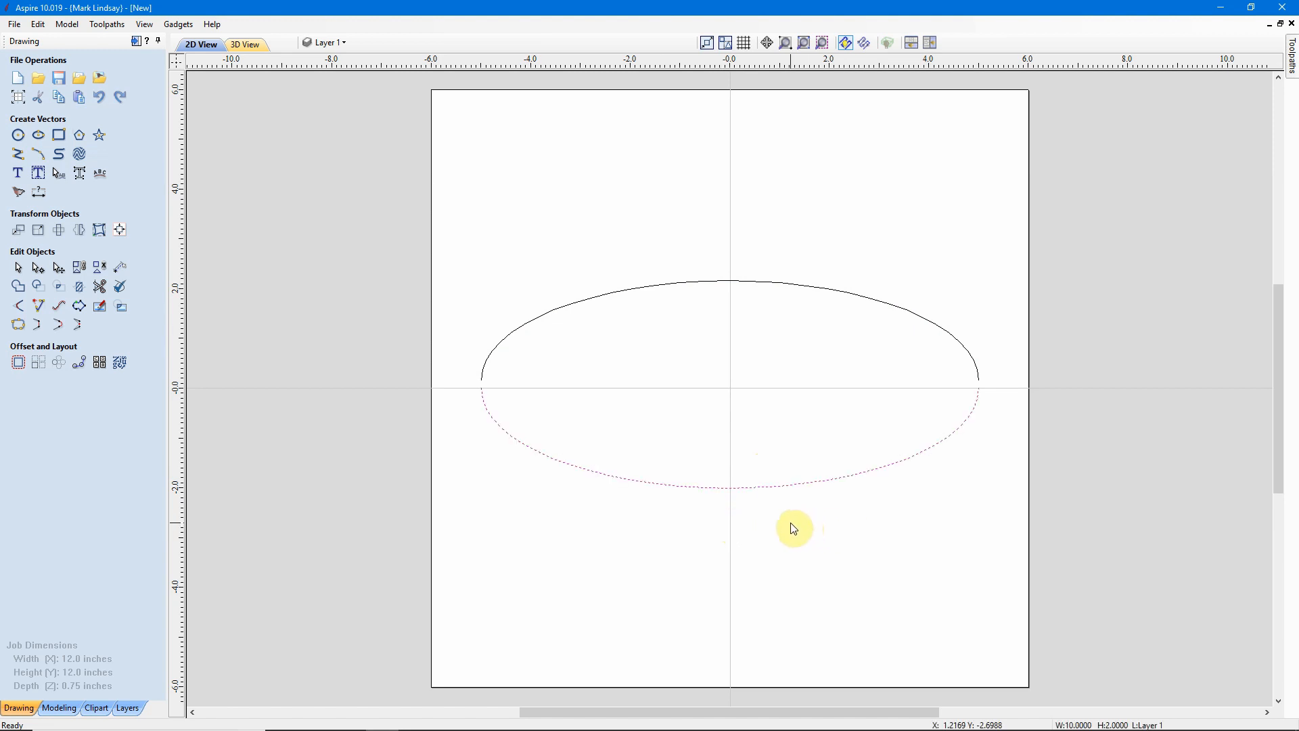
pyautogui.press('Down')
pyautogui.press('Down')
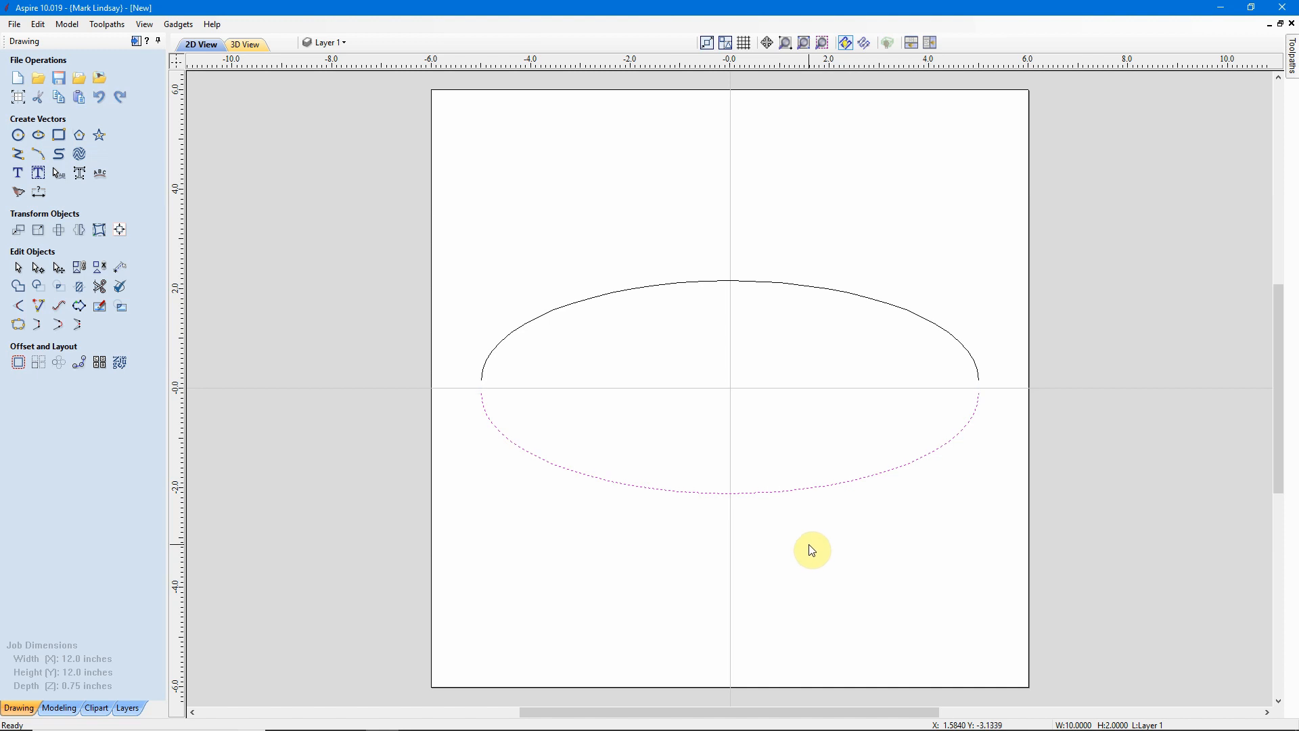
pyautogui.press('Down')
pyautogui.click(810, 548)
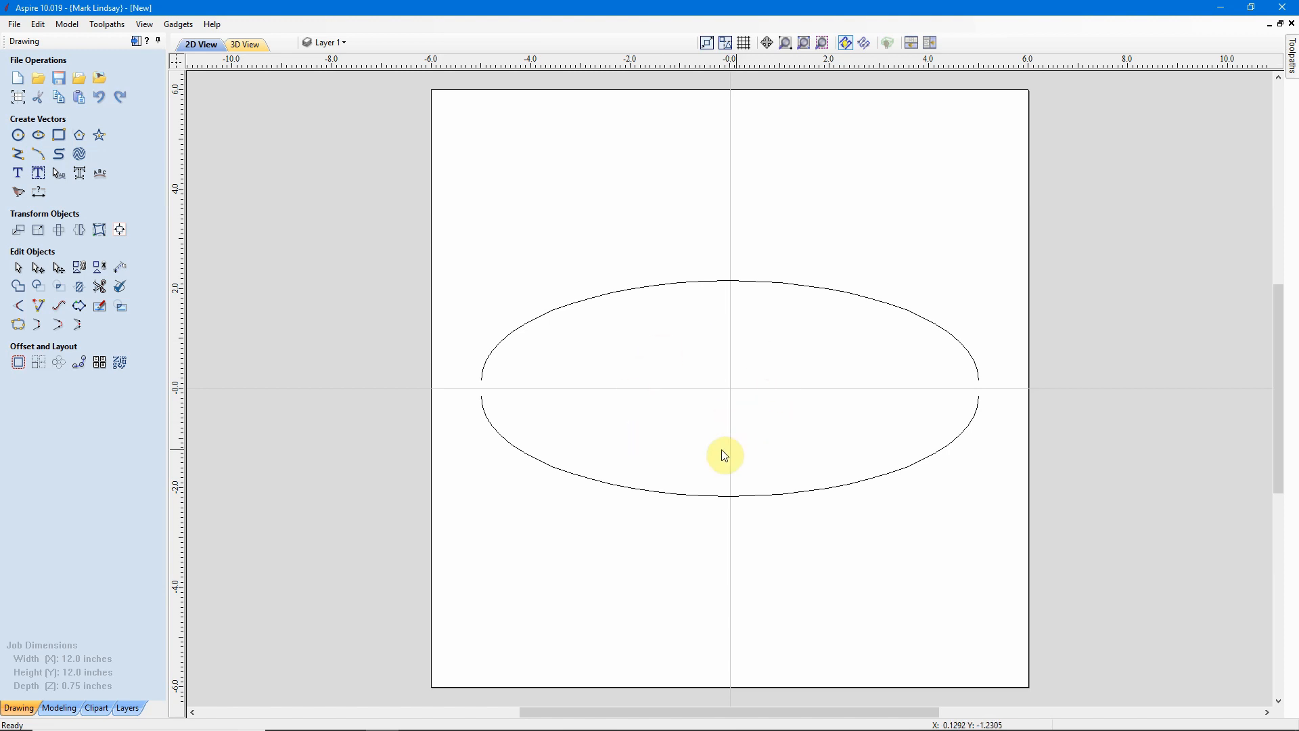
# Create the text Hello with its anchor at X 0, Y 0.
pyautogui.click(12, 177)
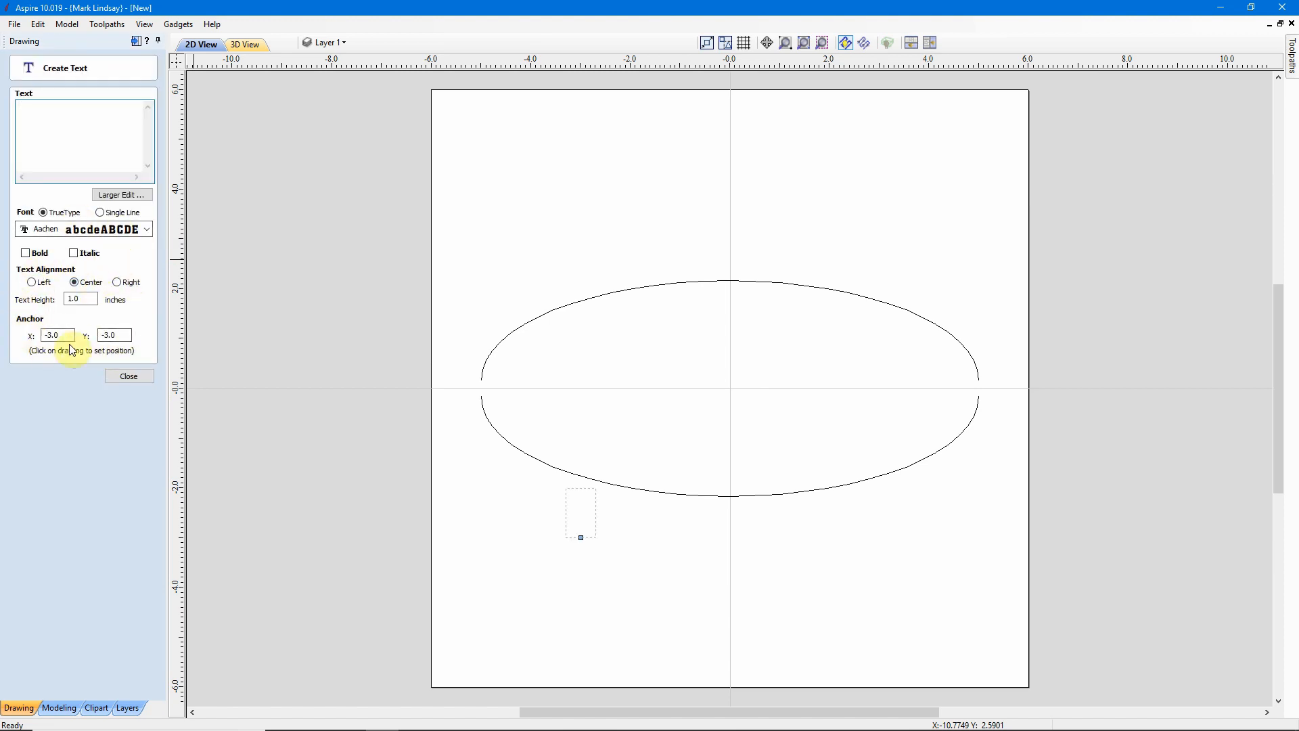
pyautogui.click(37, 110)
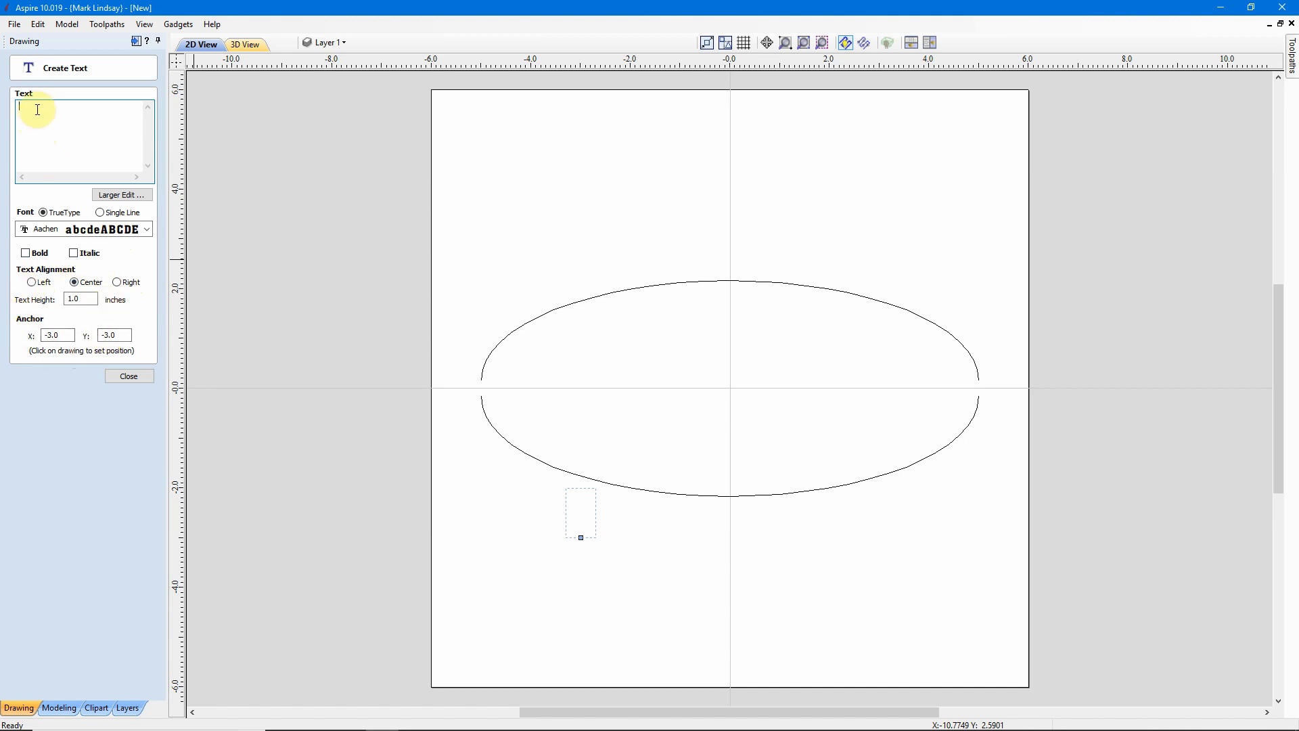
pyautogui.doubleClick(67, 333)
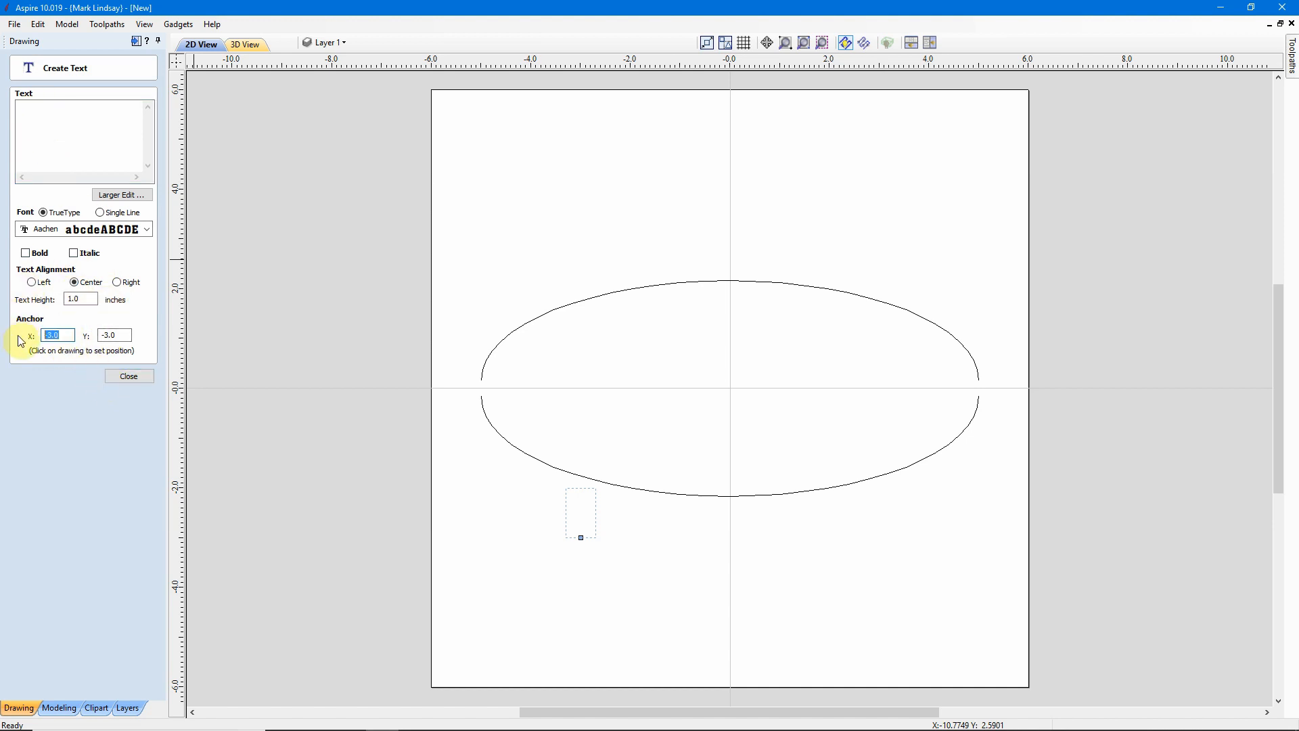
pyautogui.write('0')
pyautogui.doubleClick(112, 335)
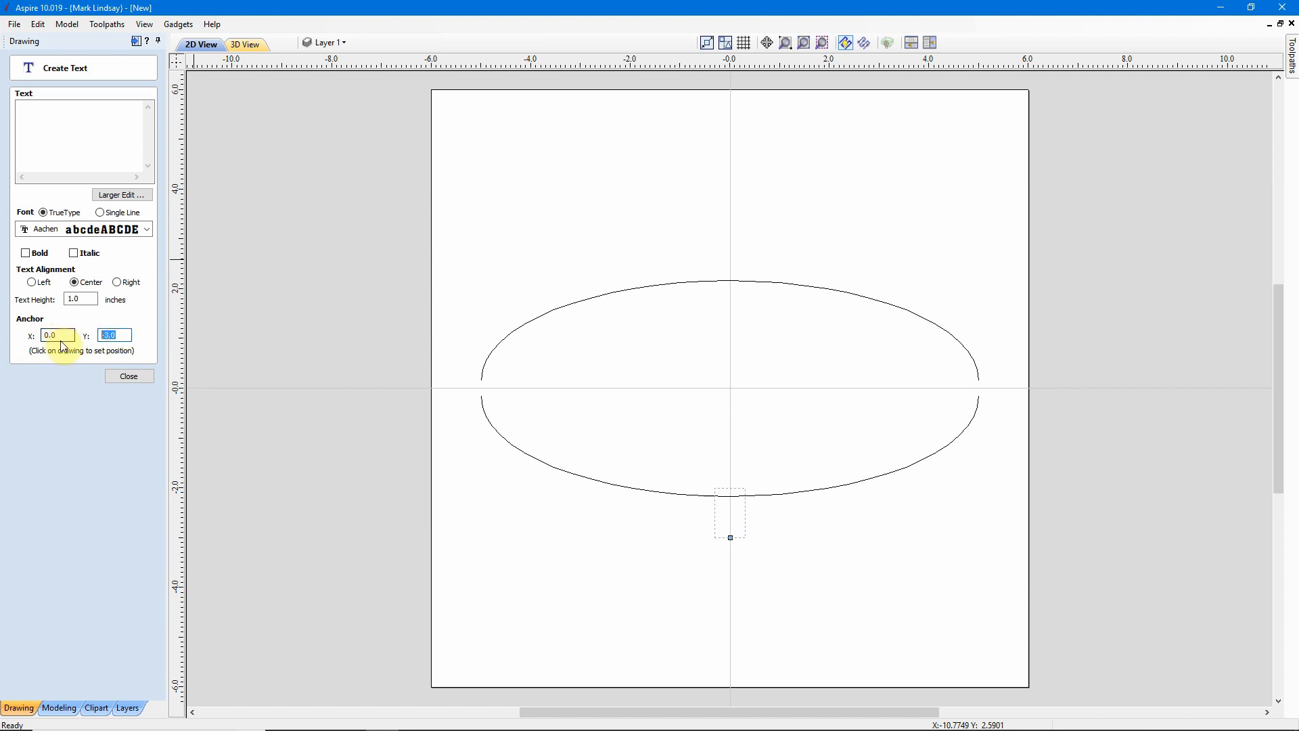
pyautogui.write('0')
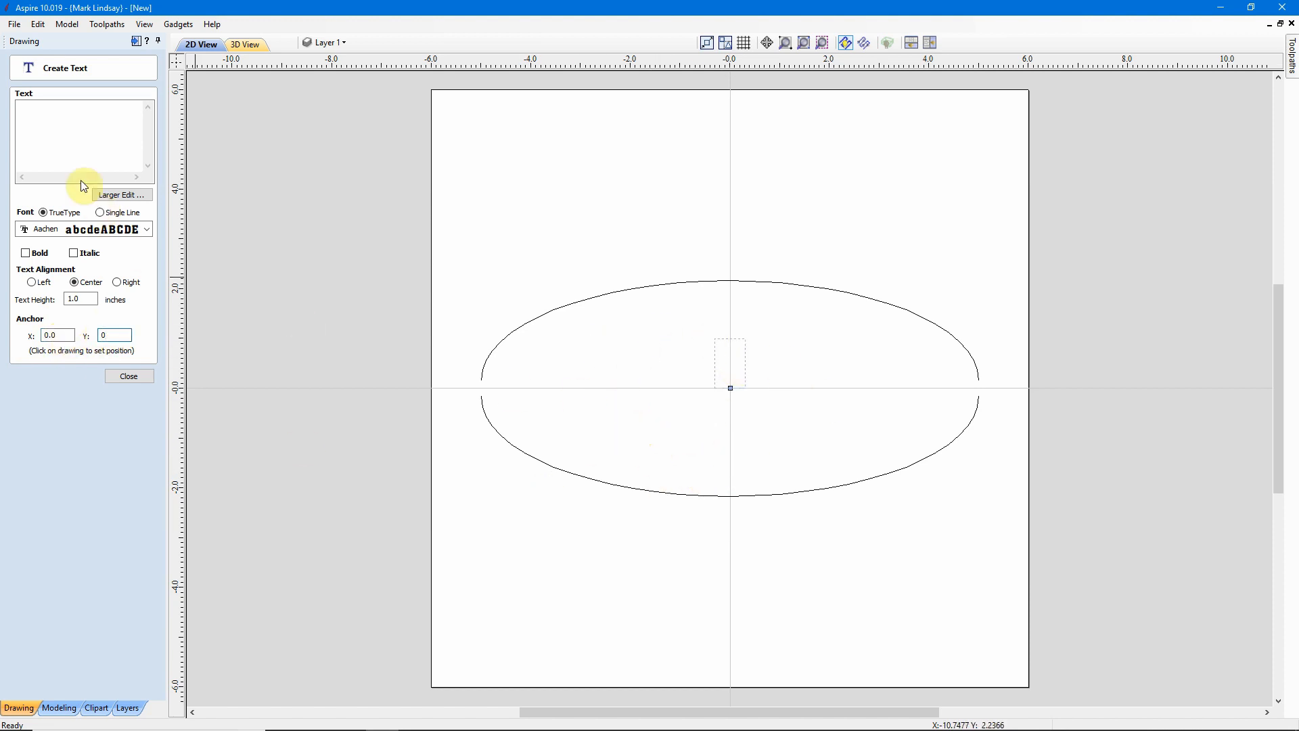
pyautogui.click(41, 109)
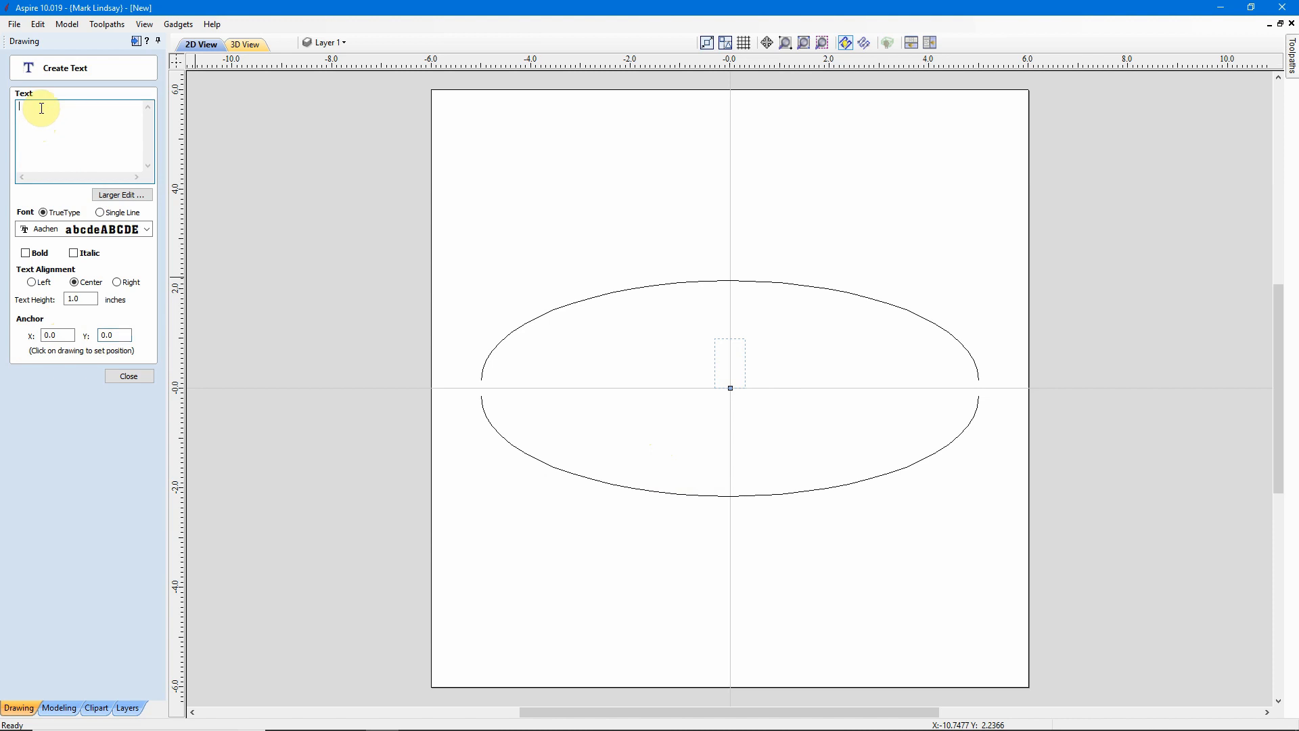
pyautogui.write('Hello')
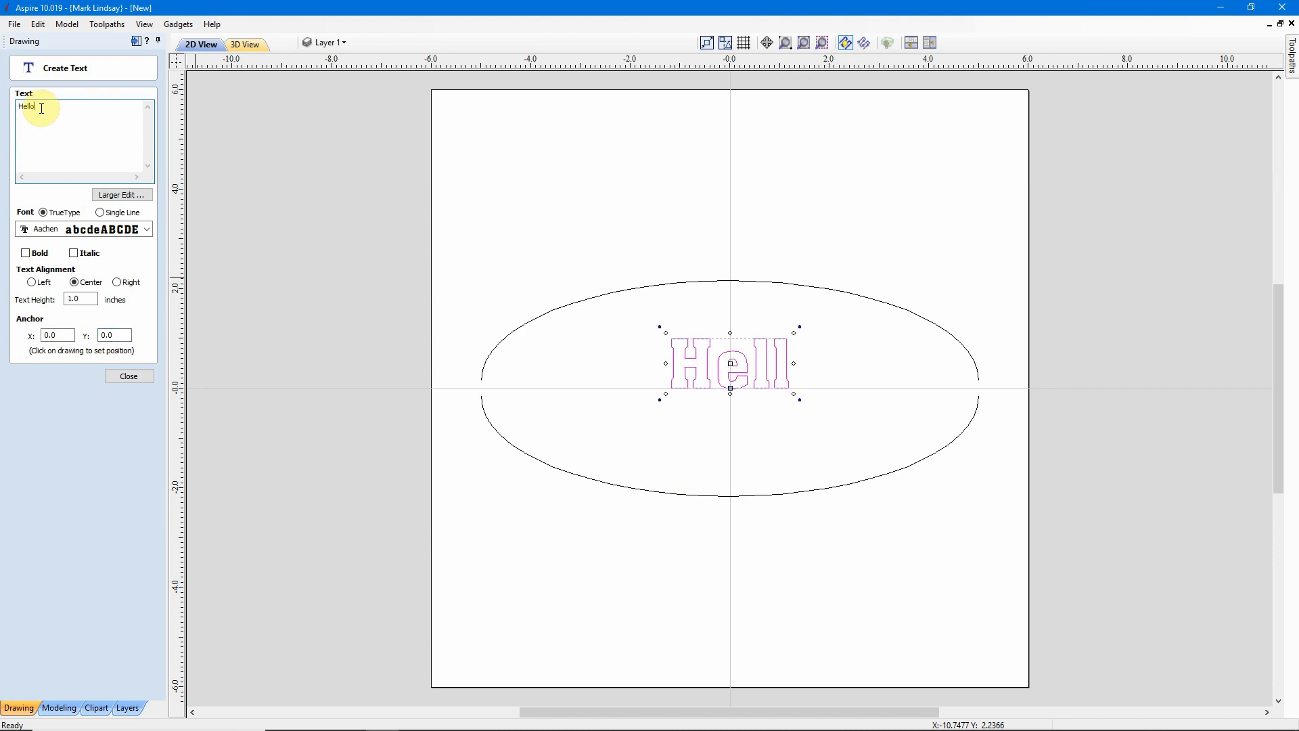
pyautogui.click(128, 376)
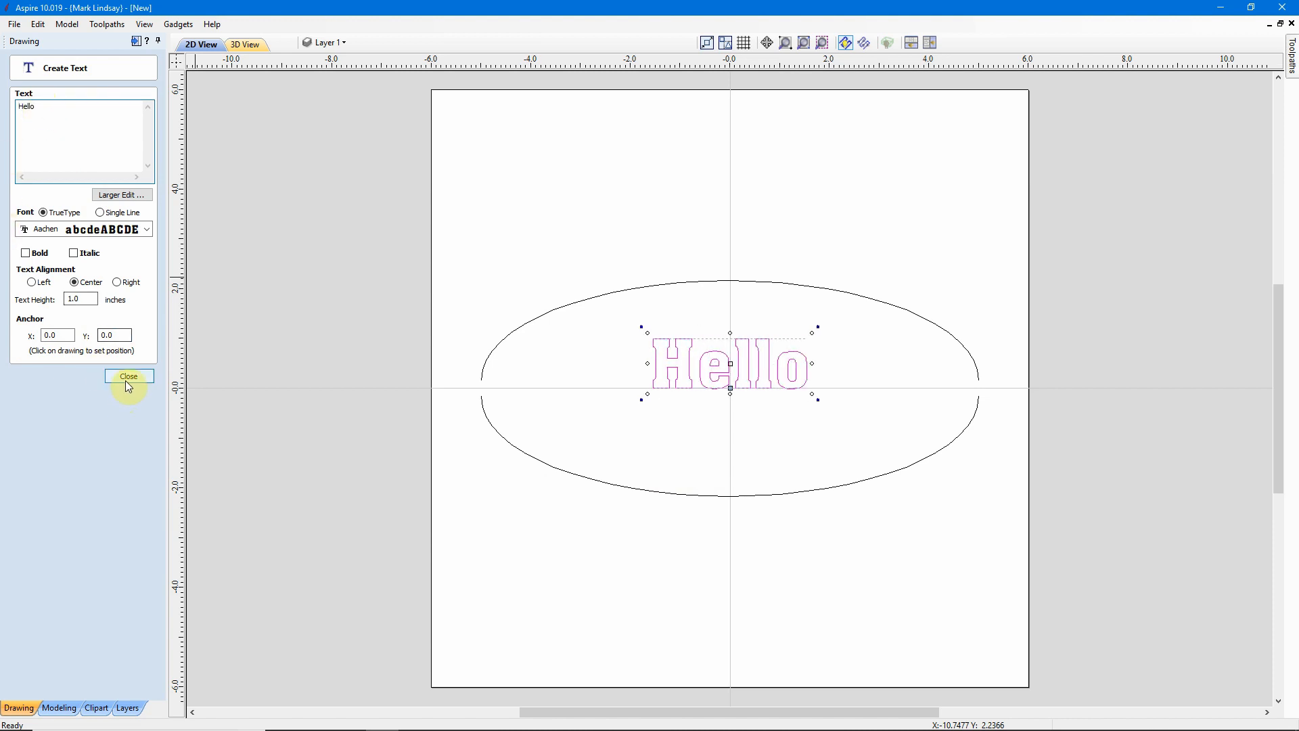
# Distort the Hello text between the top and bottom ellipse halves using the Between Two Curves envelope.
pyautogui.click(763, 449)
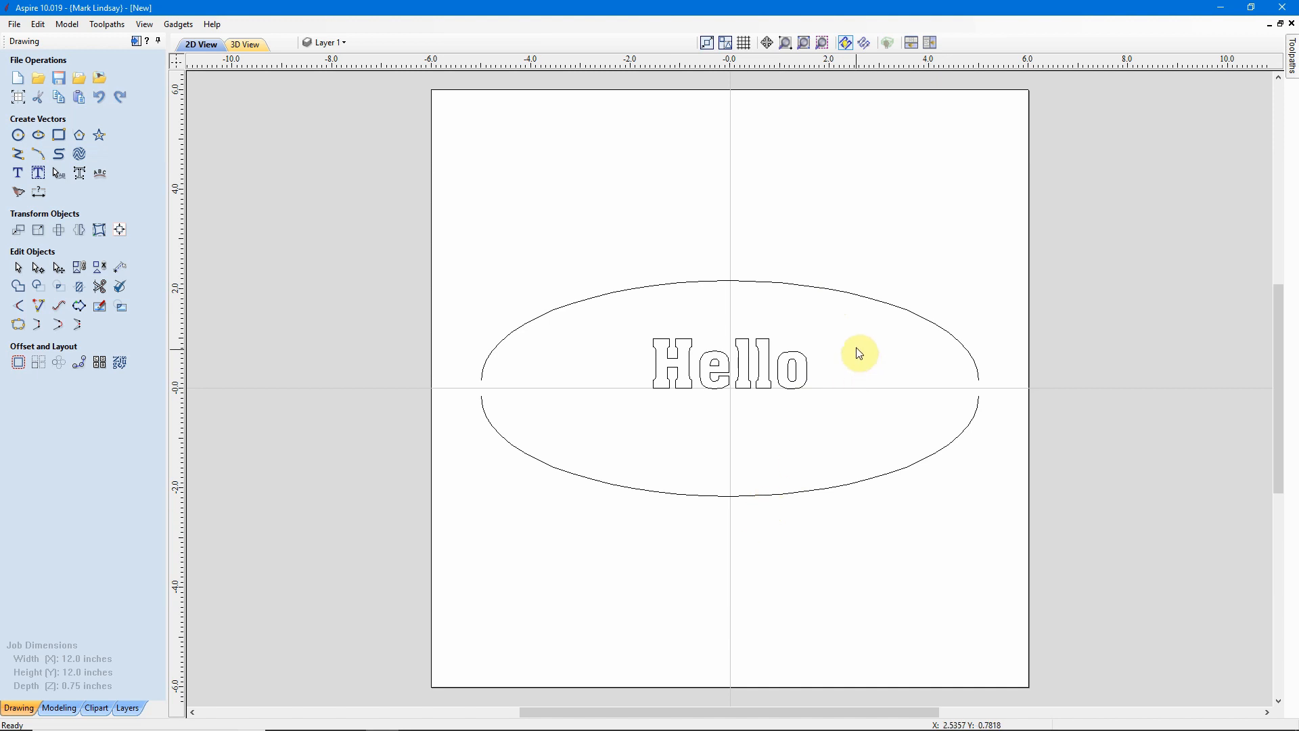
pyautogui.moveTo(854, 342); pyautogui.dragTo(801, 398)
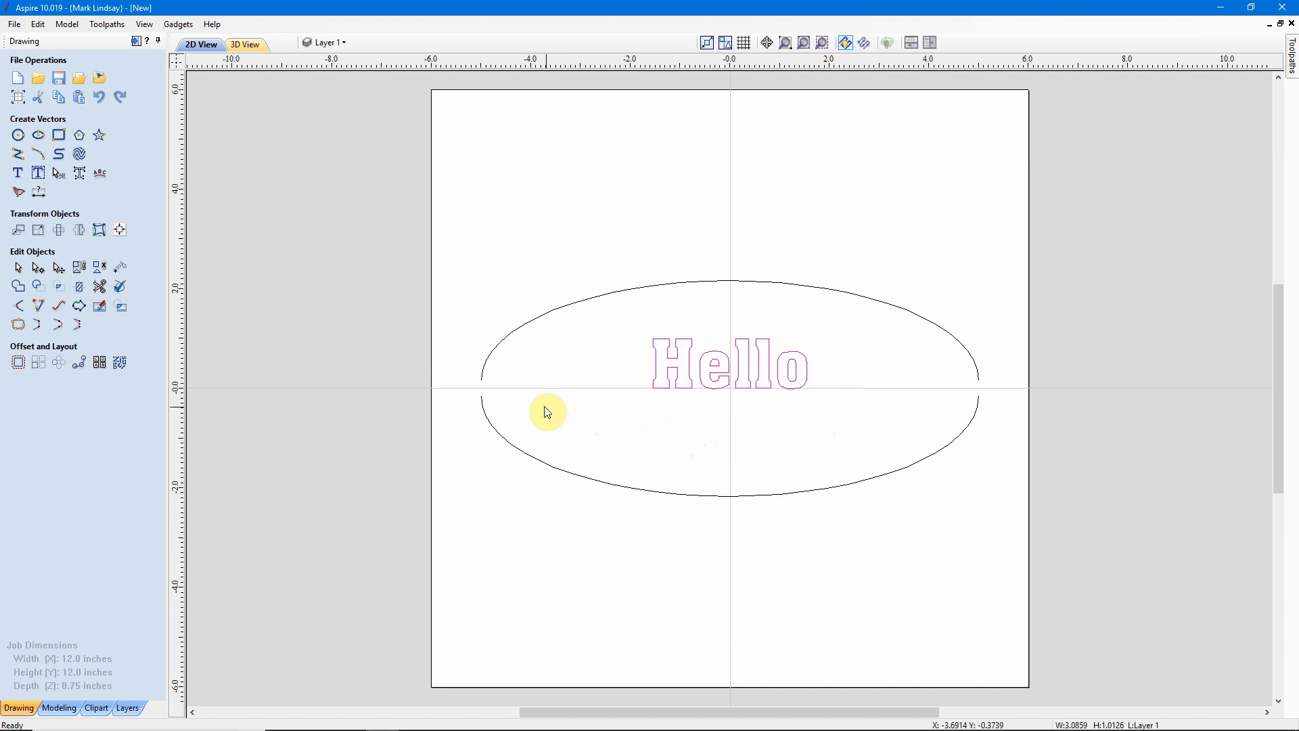
pyautogui.keyDown('shift'); pyautogui.moveTo(531, 394); pyautogui.dragTo(464, 483); pyautogui.keyUp('shift')
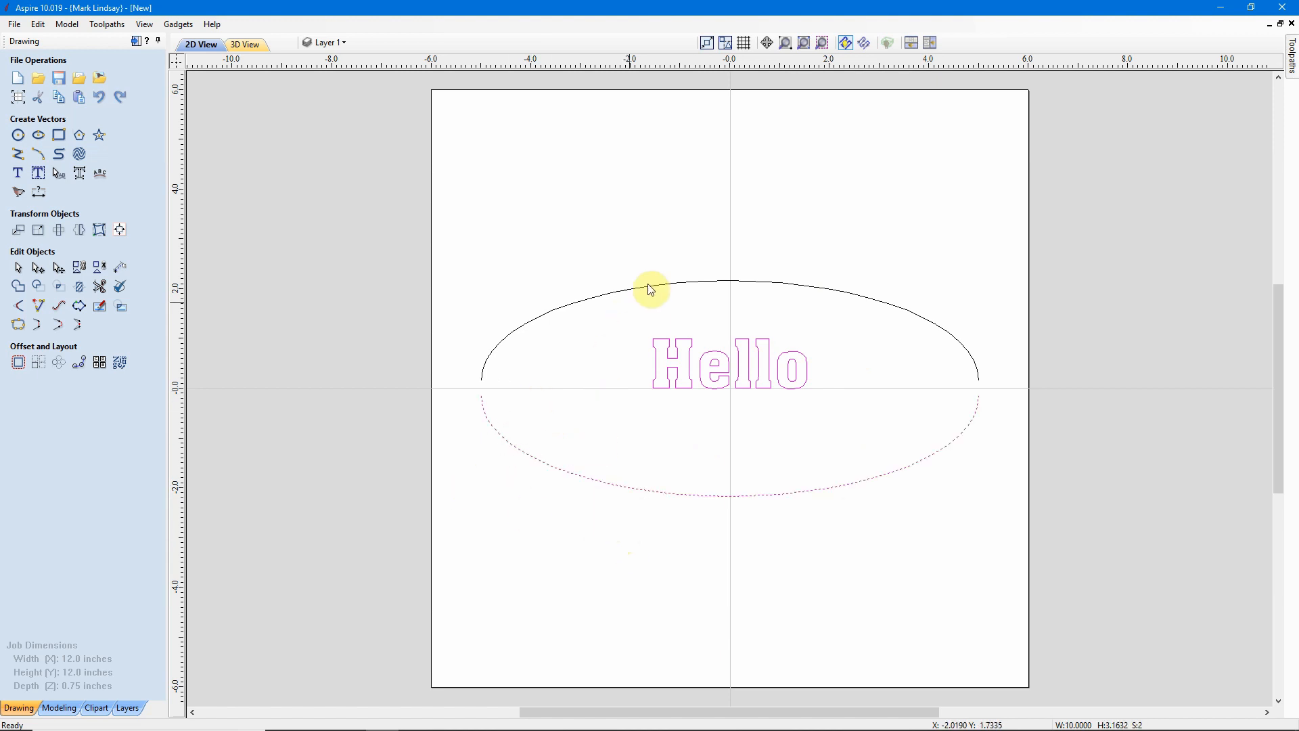
pyautogui.keyDown('shift'); pyautogui.moveTo(661, 265); pyautogui.dragTo(585, 335); pyautogui.keyUp('shift')
pyautogui.click(99, 230)
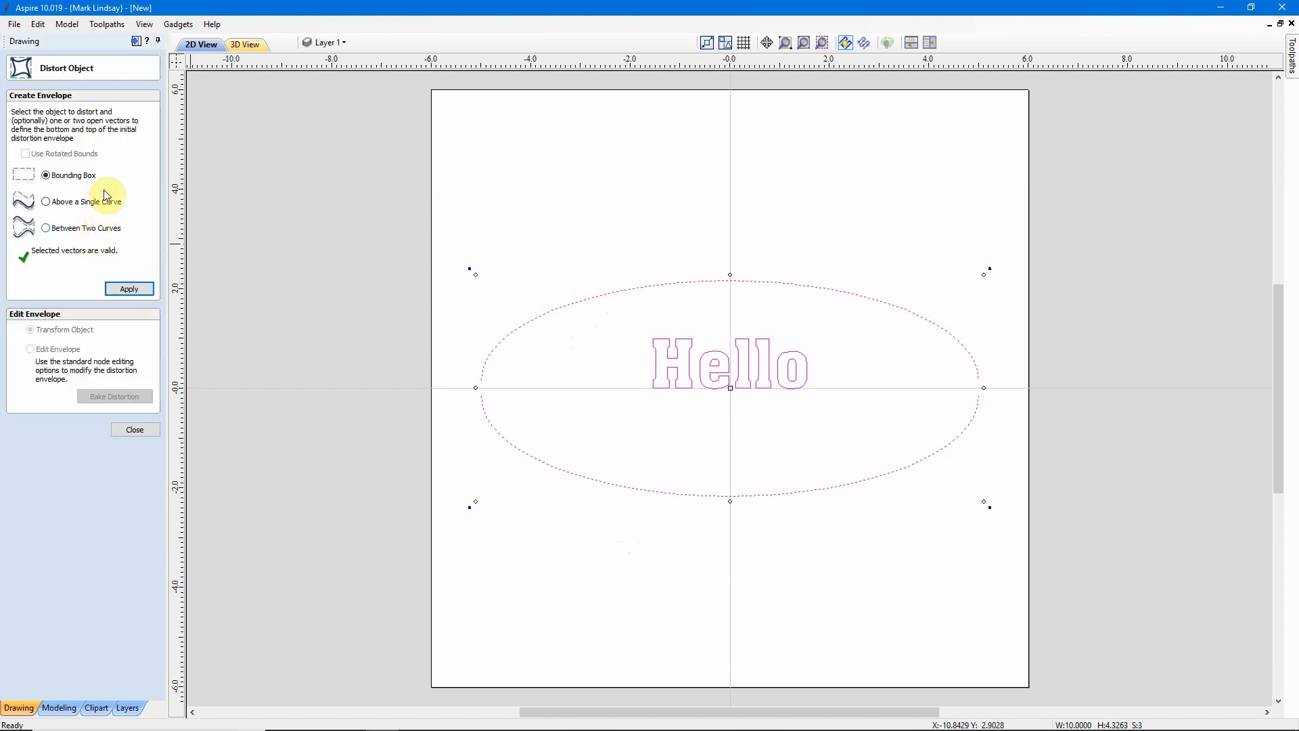
pyautogui.click(58, 230)
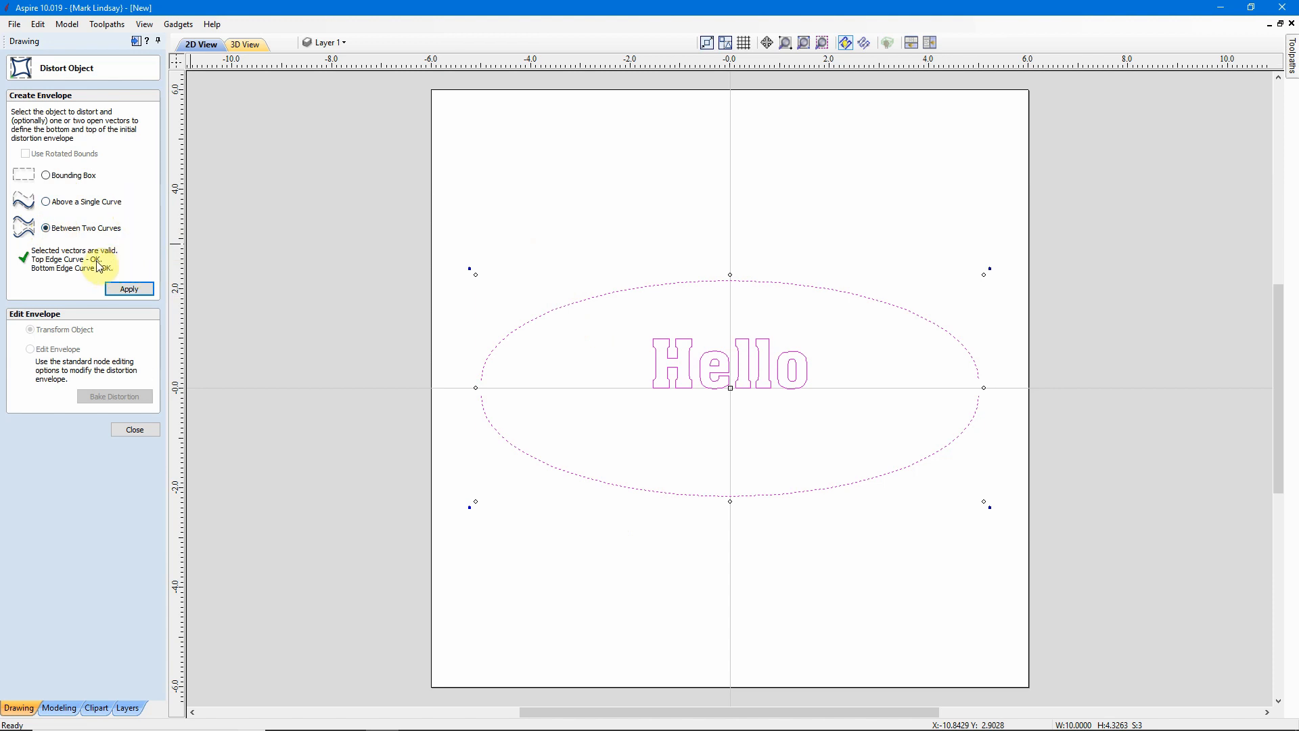
pyautogui.click(131, 290)
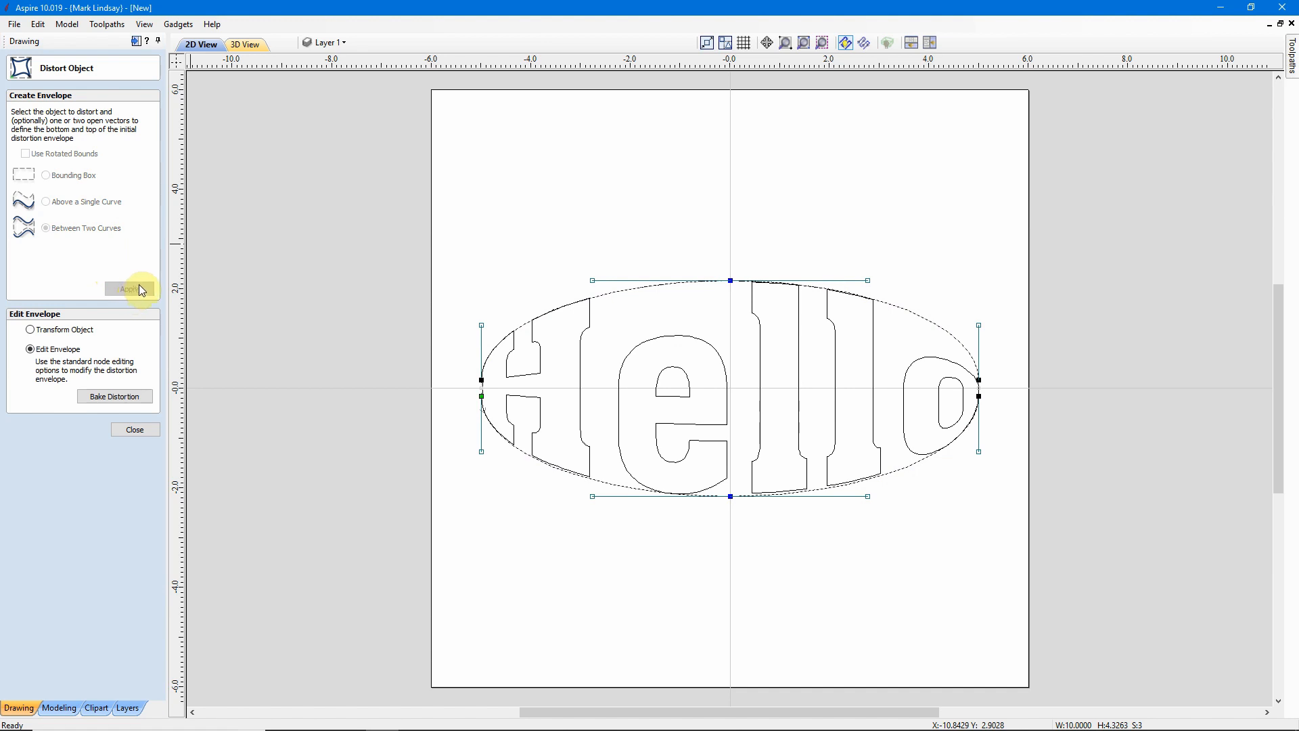
pyautogui.click(139, 430)
# Delete both the bottom and top halves of the ellipse.
pyautogui.click(704, 616)
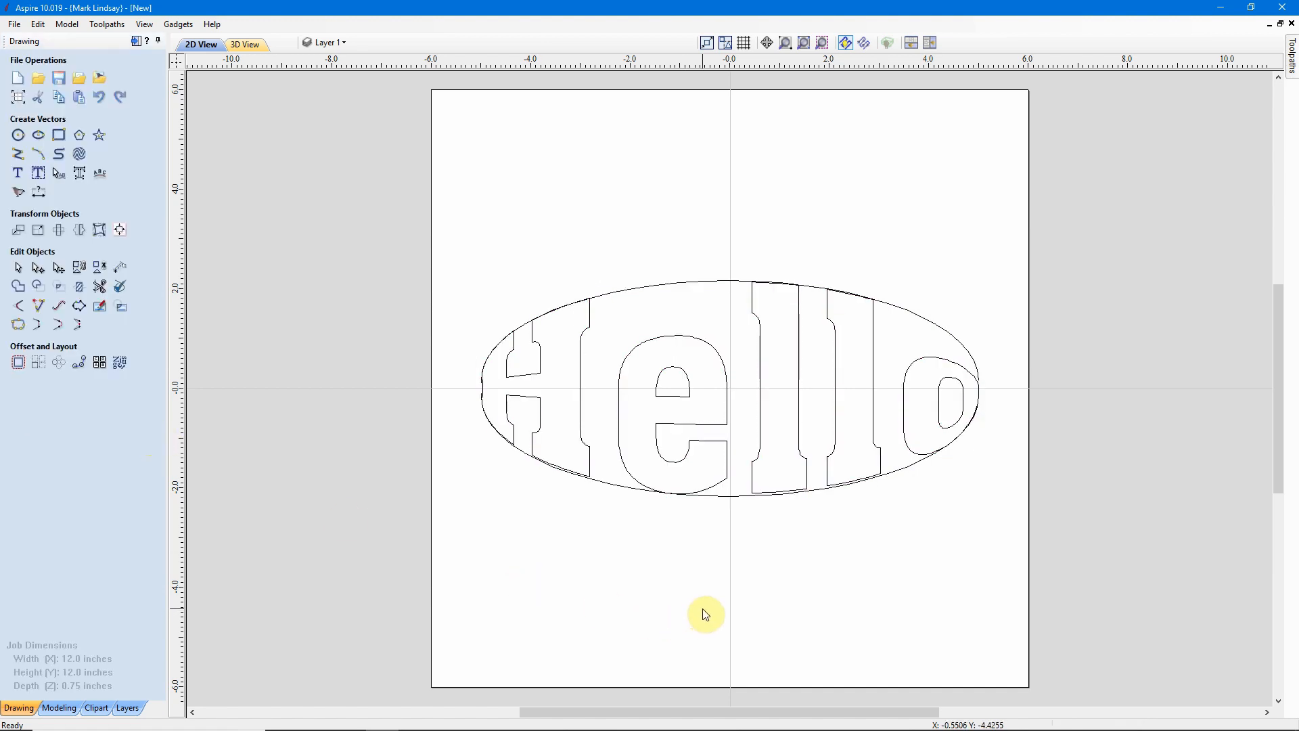
pyautogui.click(739, 503)
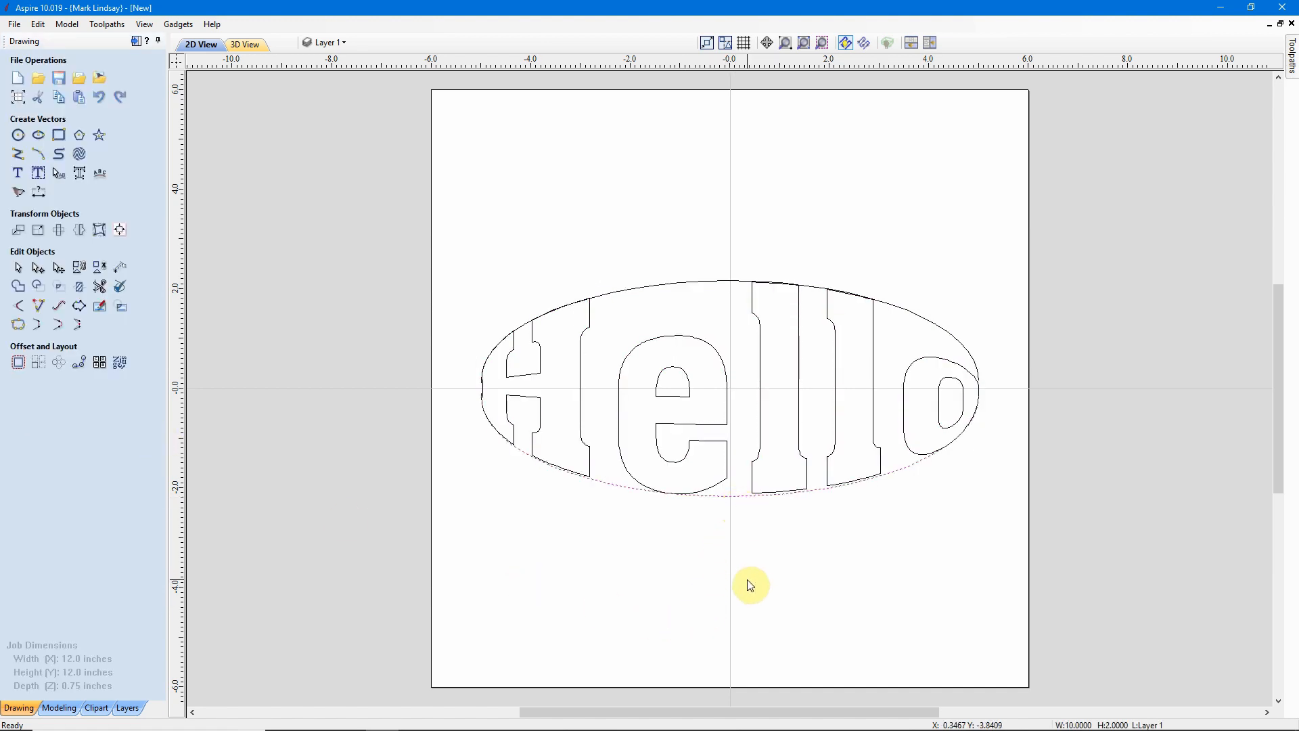
pyautogui.press('Delete')
pyautogui.click(678, 287)
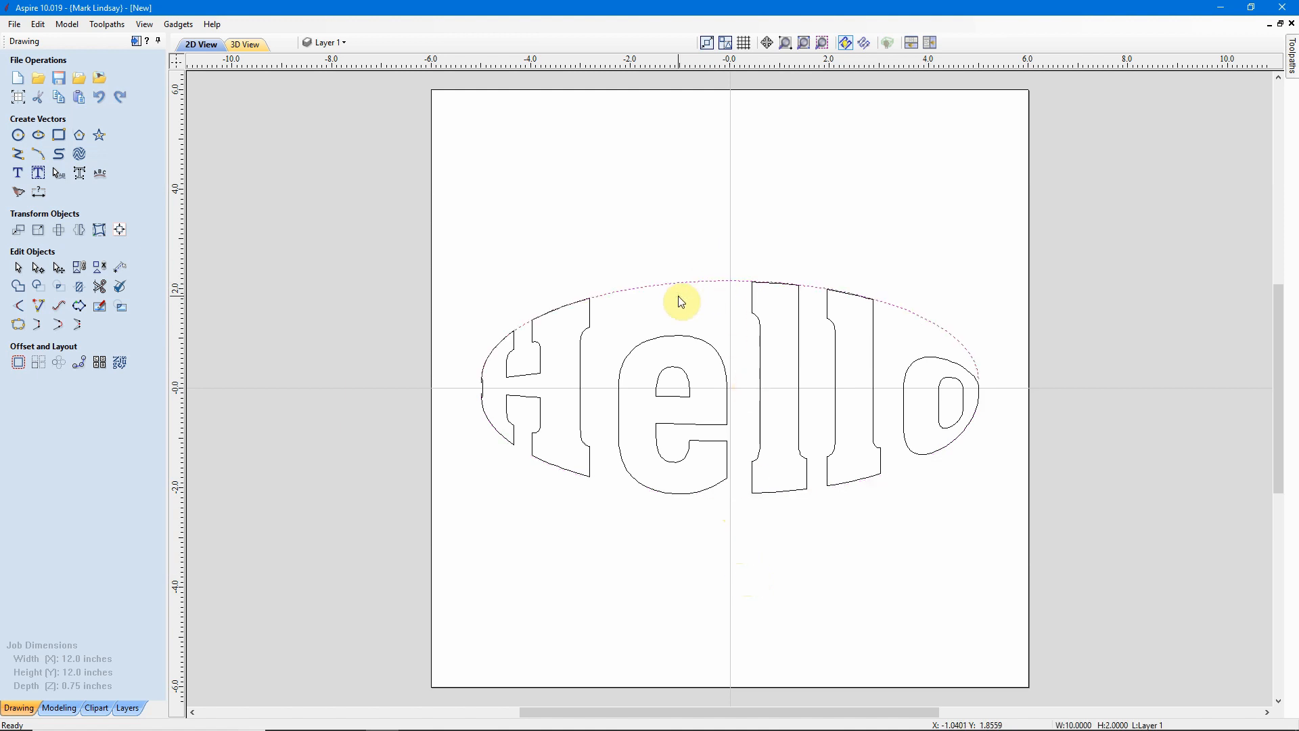
pyautogui.press('Delete')
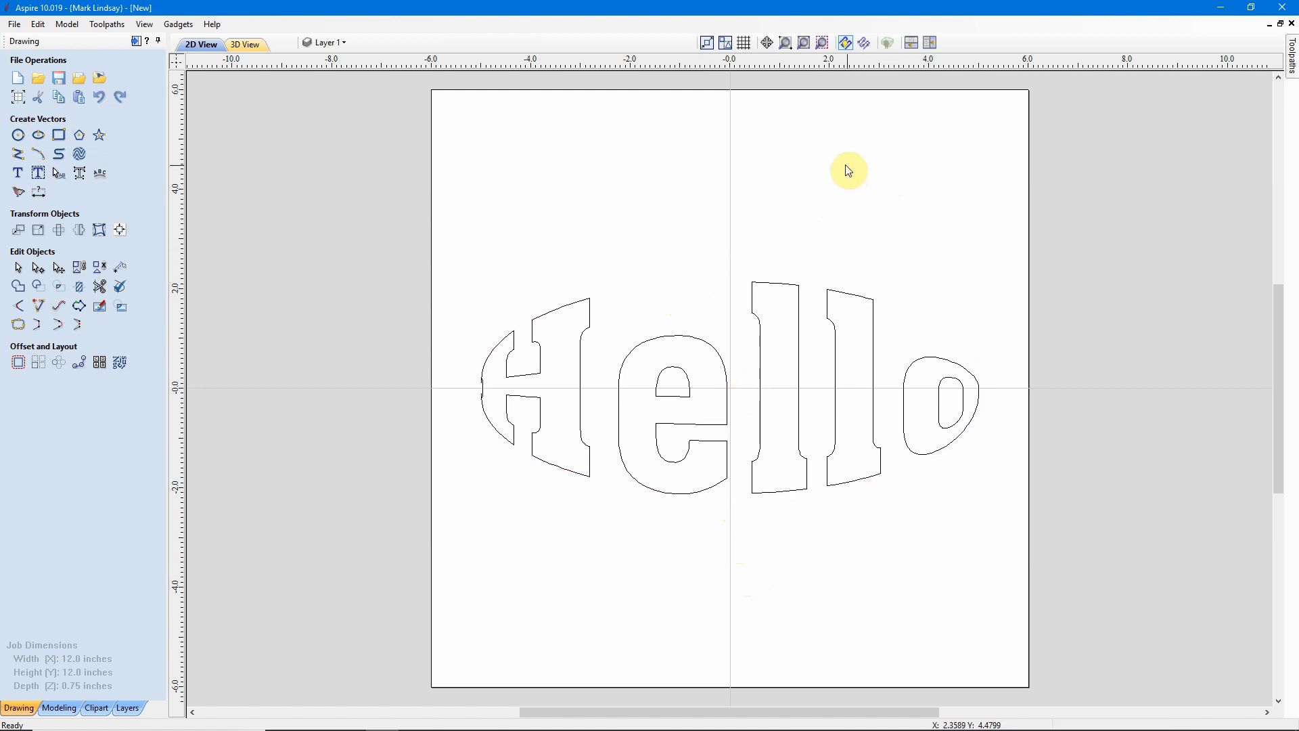